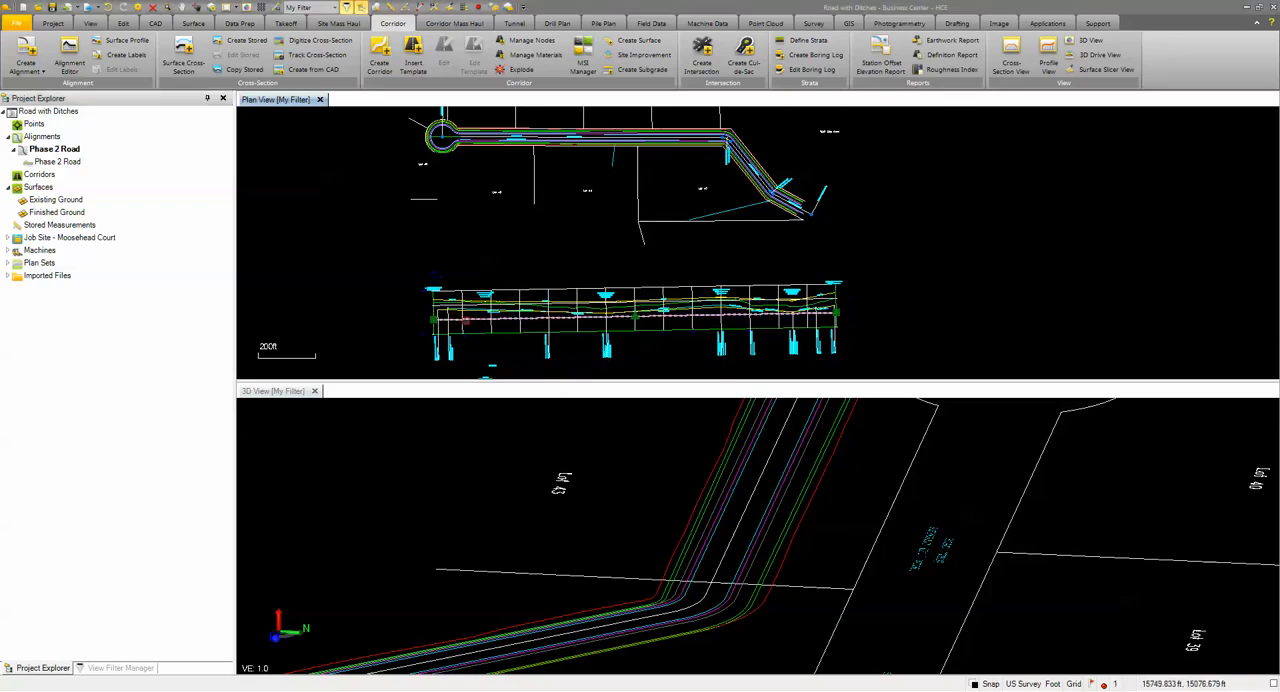
Step: Examine the left and right ditch grades along the road profile drawing and the road layout in plan
scroll(465, 320, "up", 5)
key("Escape")
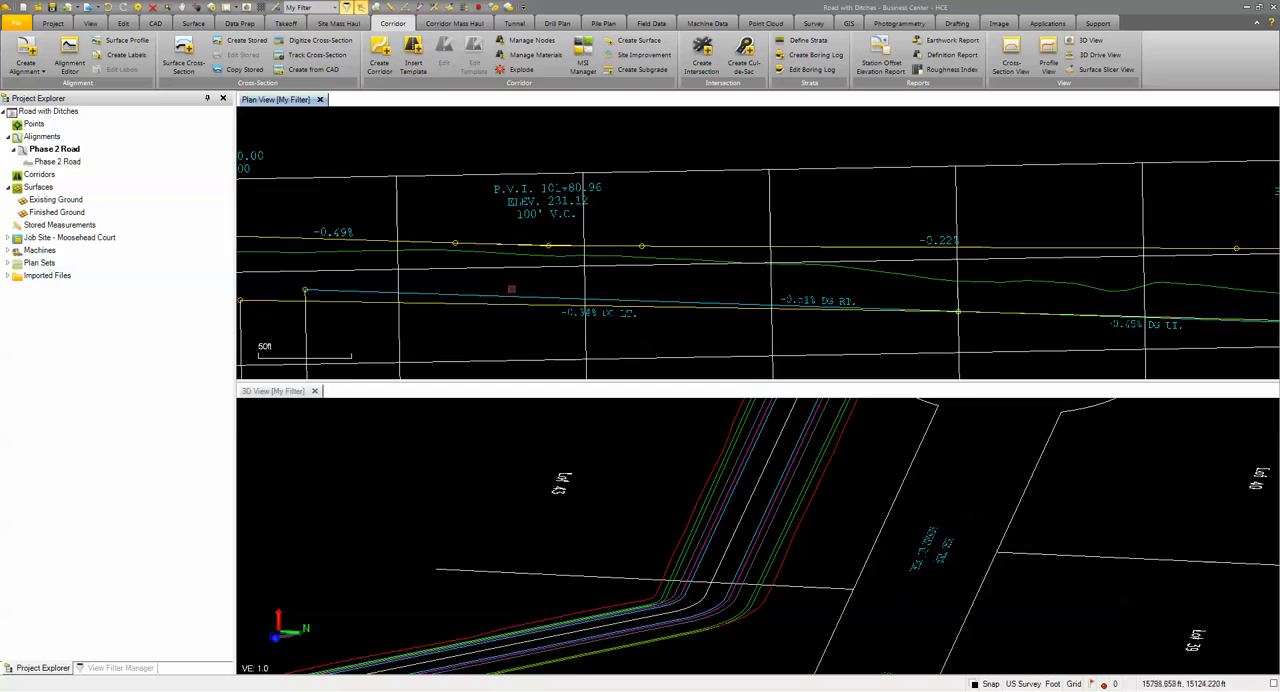
scroll(784, 314, "up", 1)
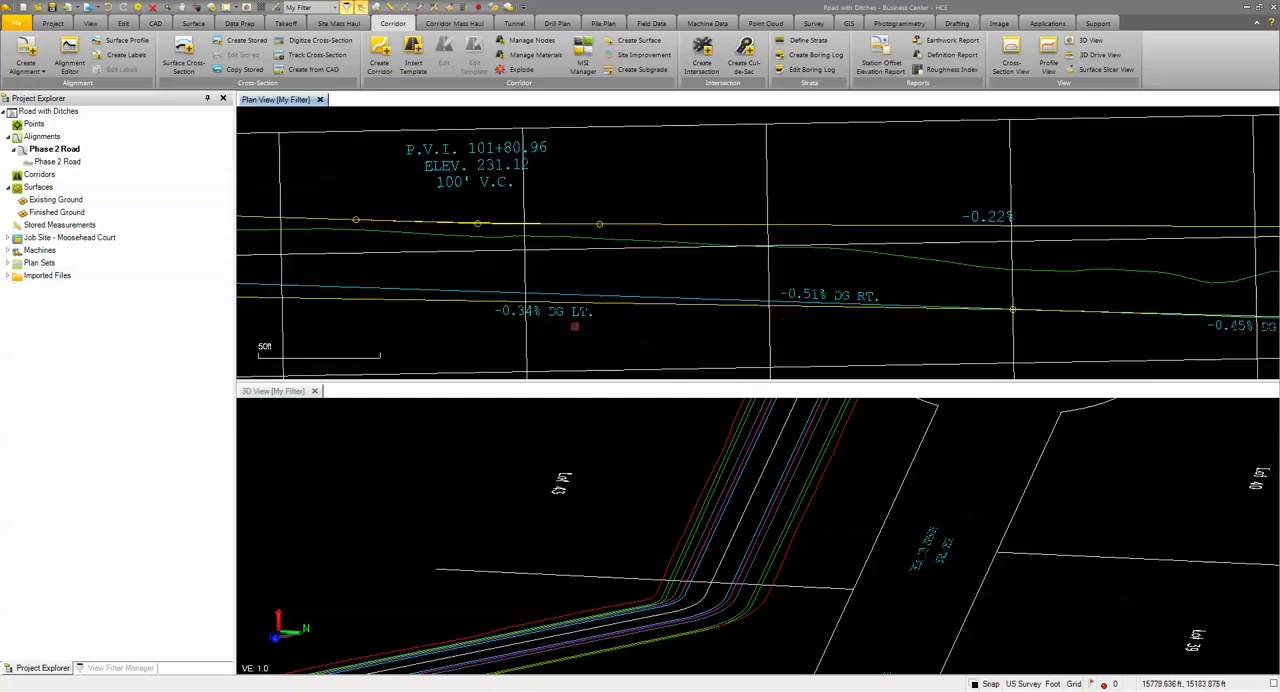
scroll(822, 312, "down", 4)
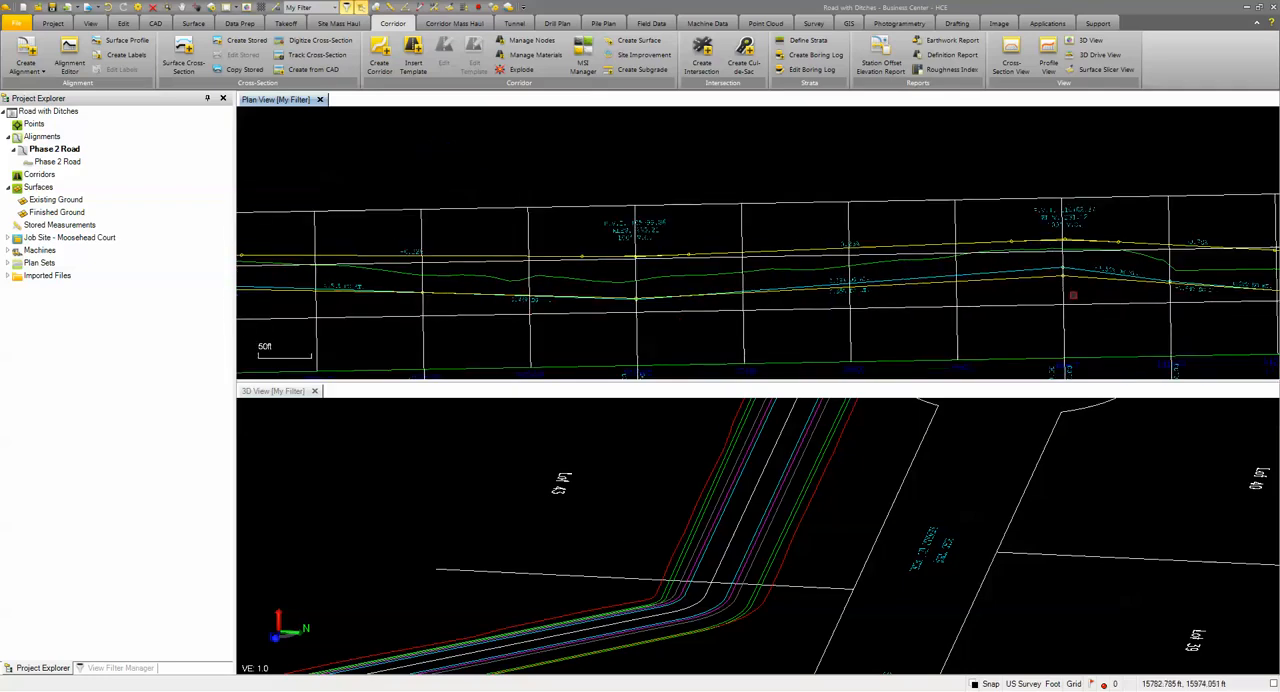
middle_click_drag(1084, 331, 760, 331)
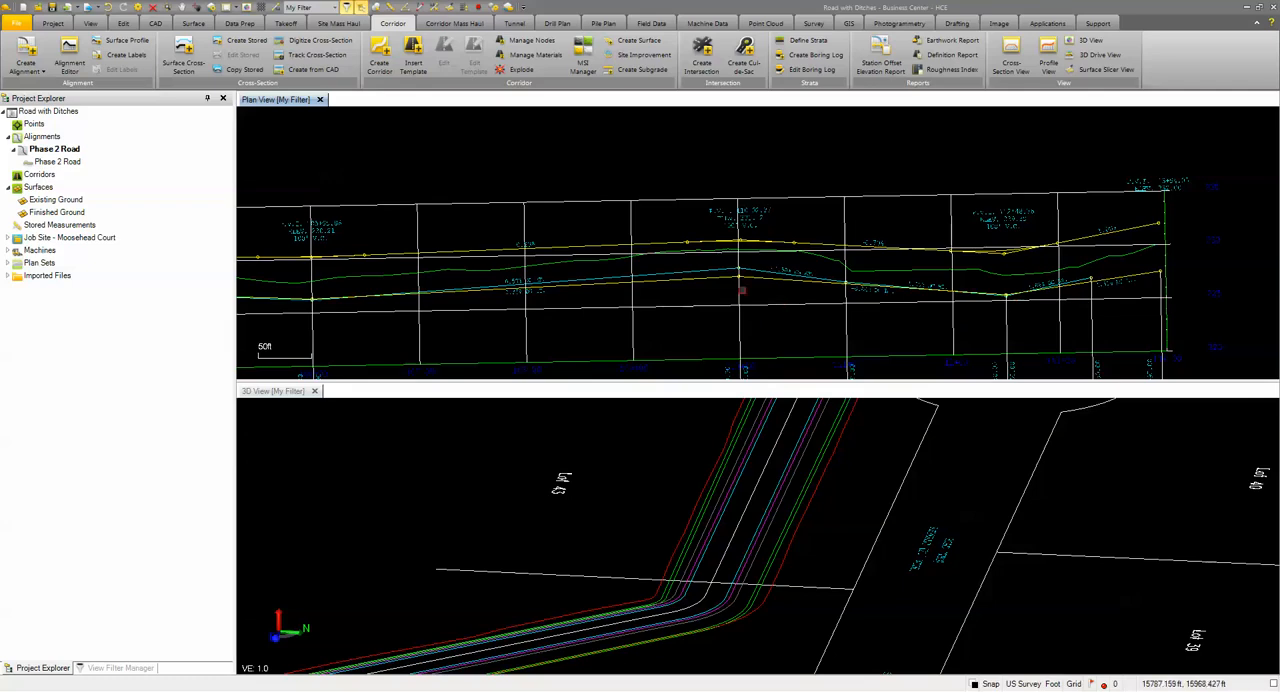
scroll(720, 316, "down", 4)
mouse_move(647, 322)
middle_mouse_down()
mouse_move(820, 290)
mouse_move(784, 310)
middle_mouse_up()
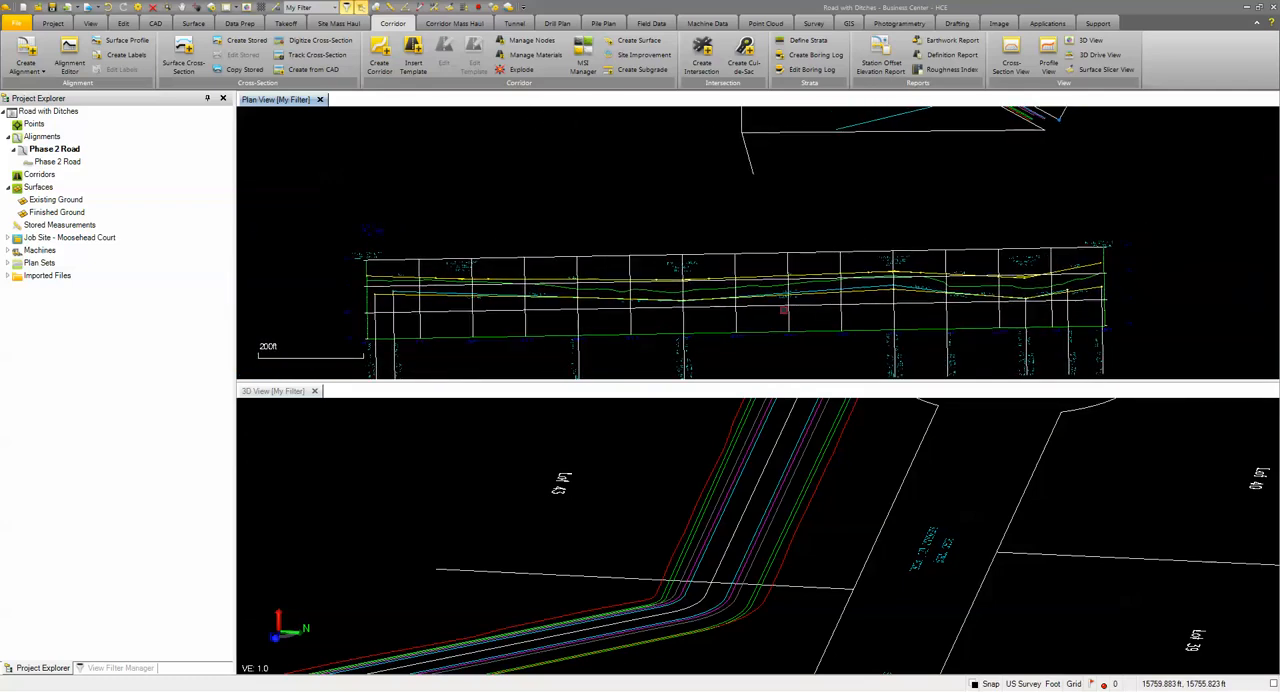
scroll(784, 310, "down", 2)
middle_click_drag(728, 239, 550, 368)
scroll(522, 268, "up", 2)
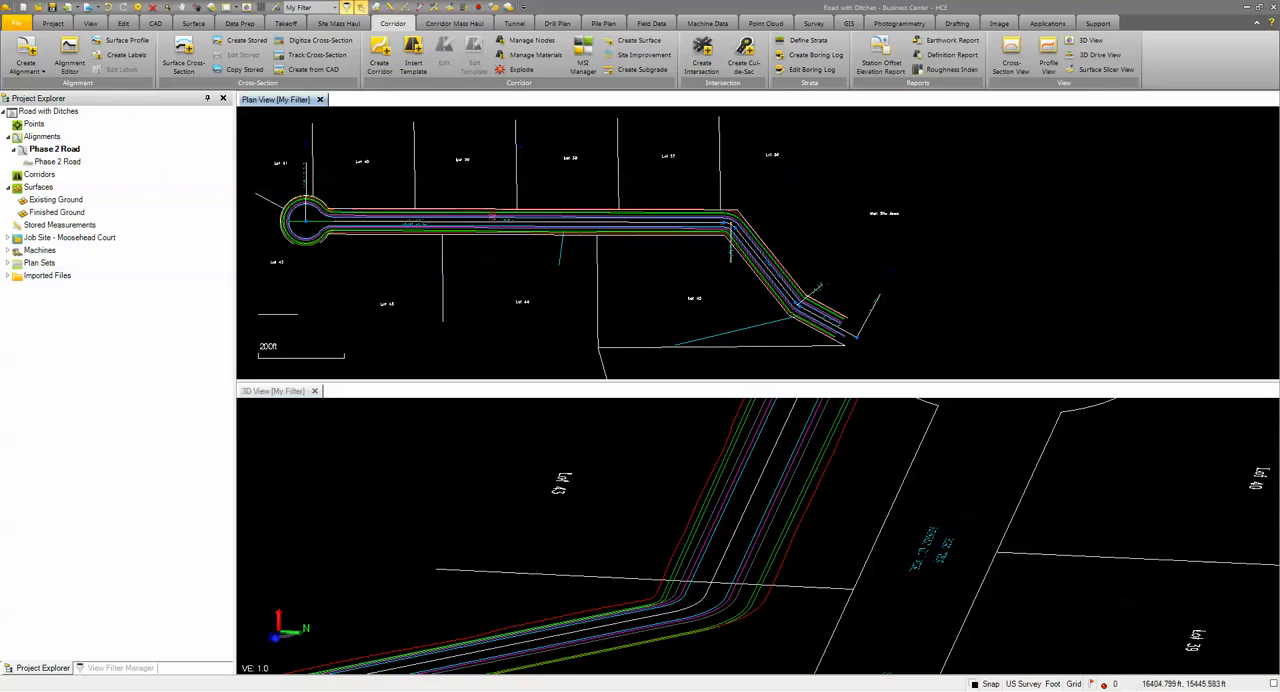
Step: Review the horizontal segments and vertical PIs of the Phase 2 Road alignment in the alignment editor
left_click(28, 60)
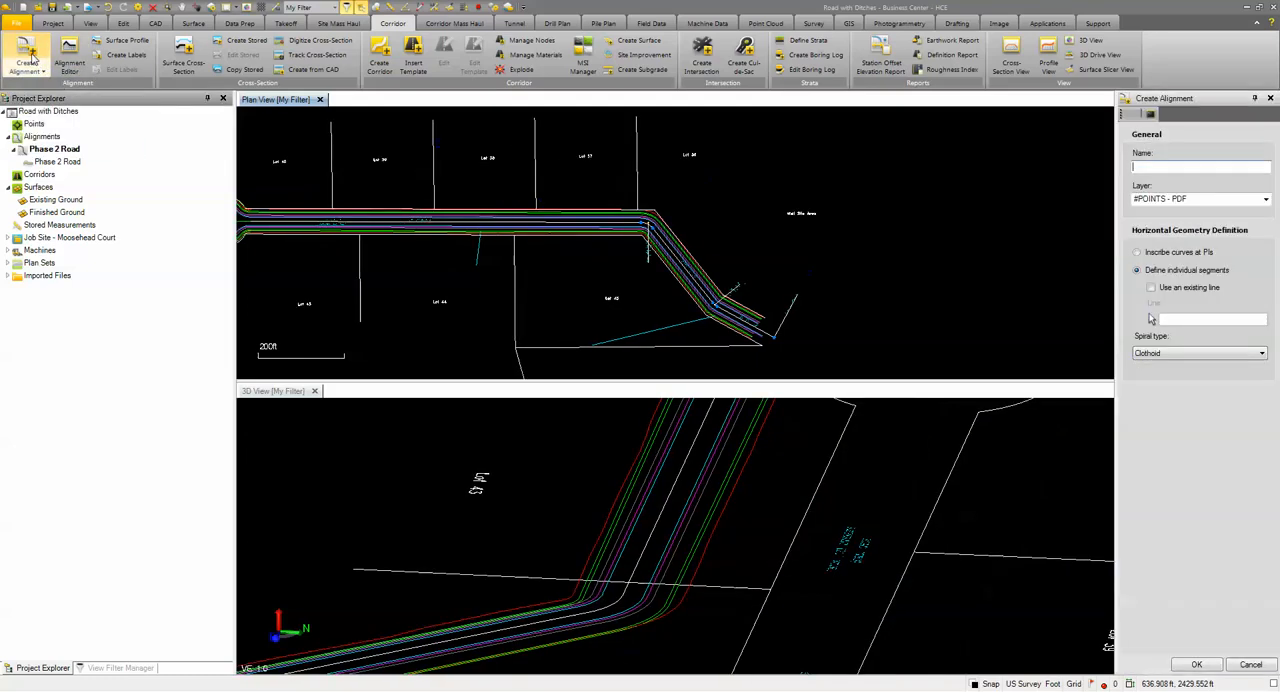
left_click(1250, 664)
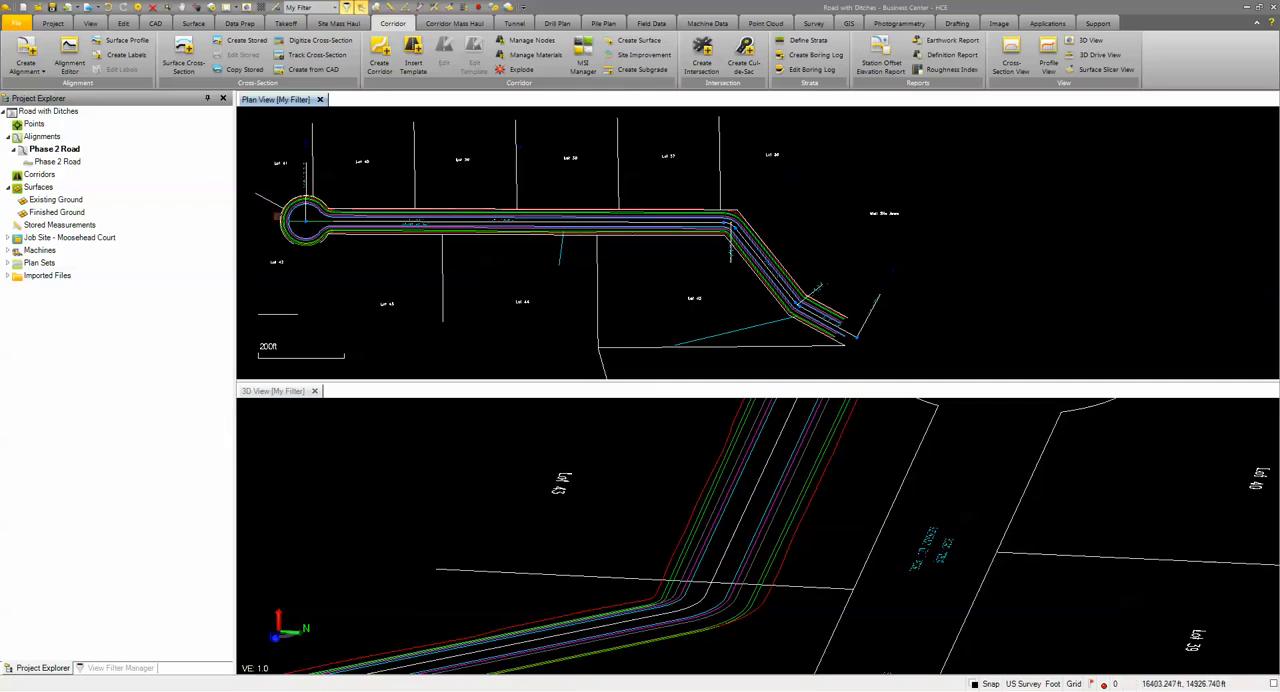
left_click(320, 230)
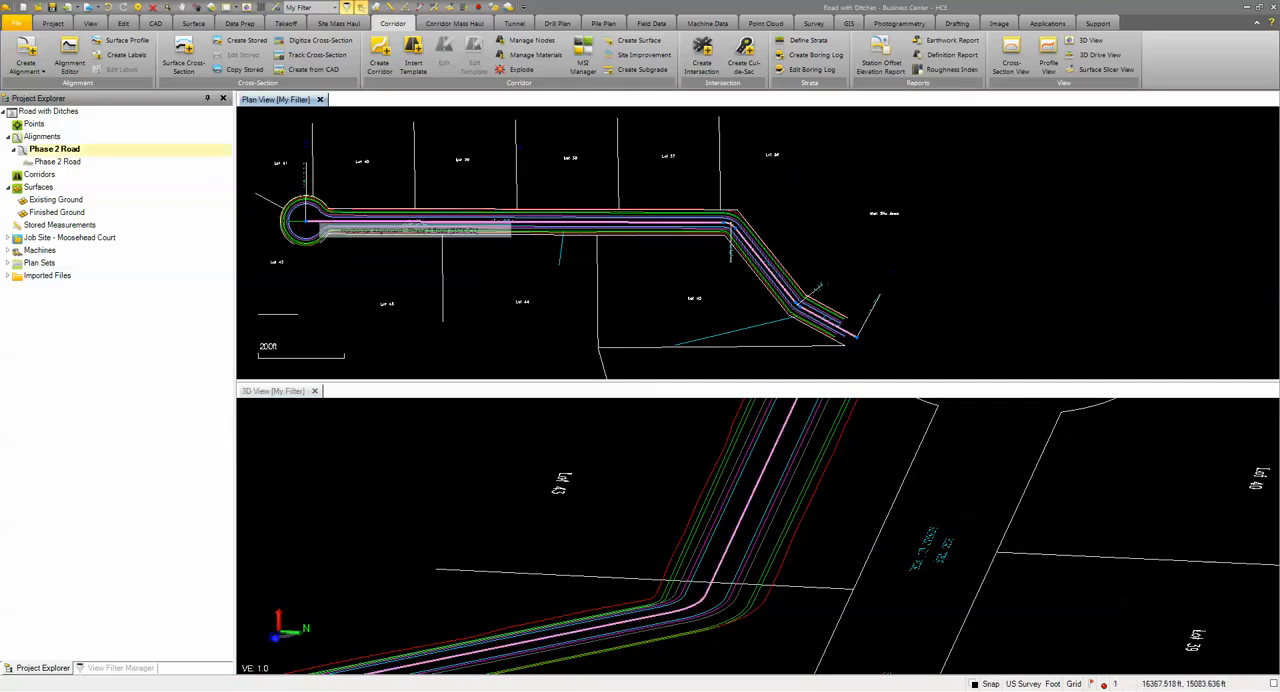
right_click(343, 232)
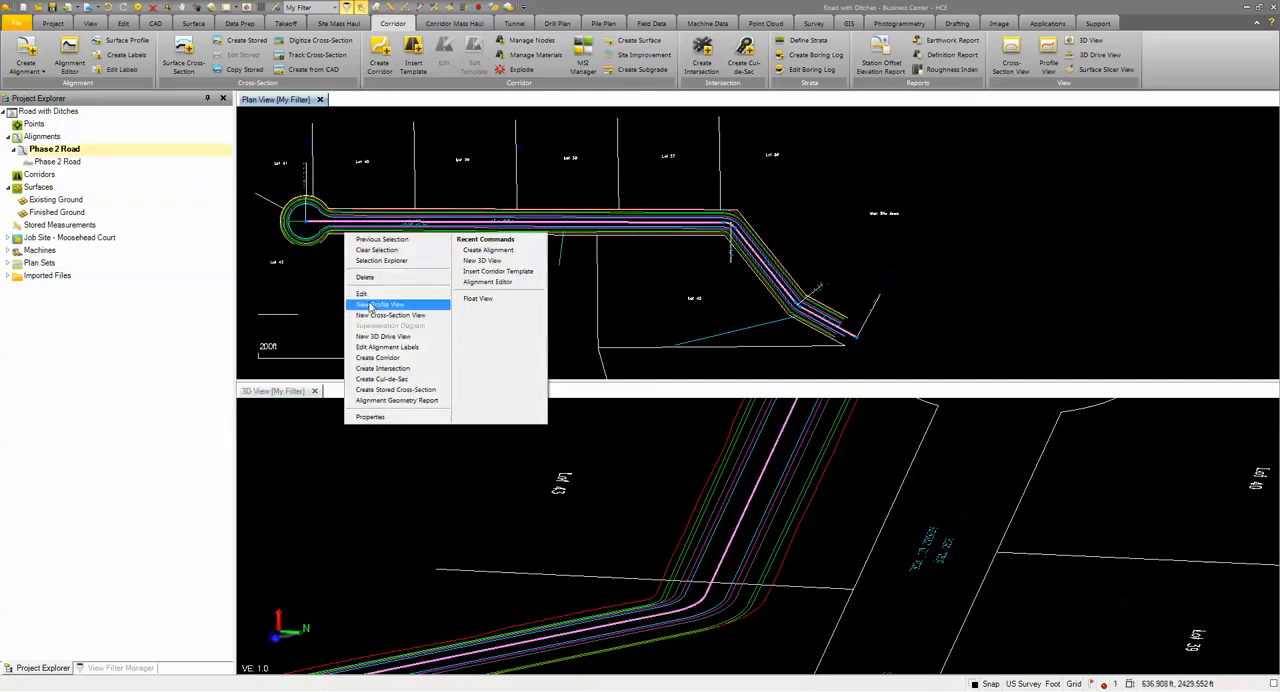
left_click(414, 290)
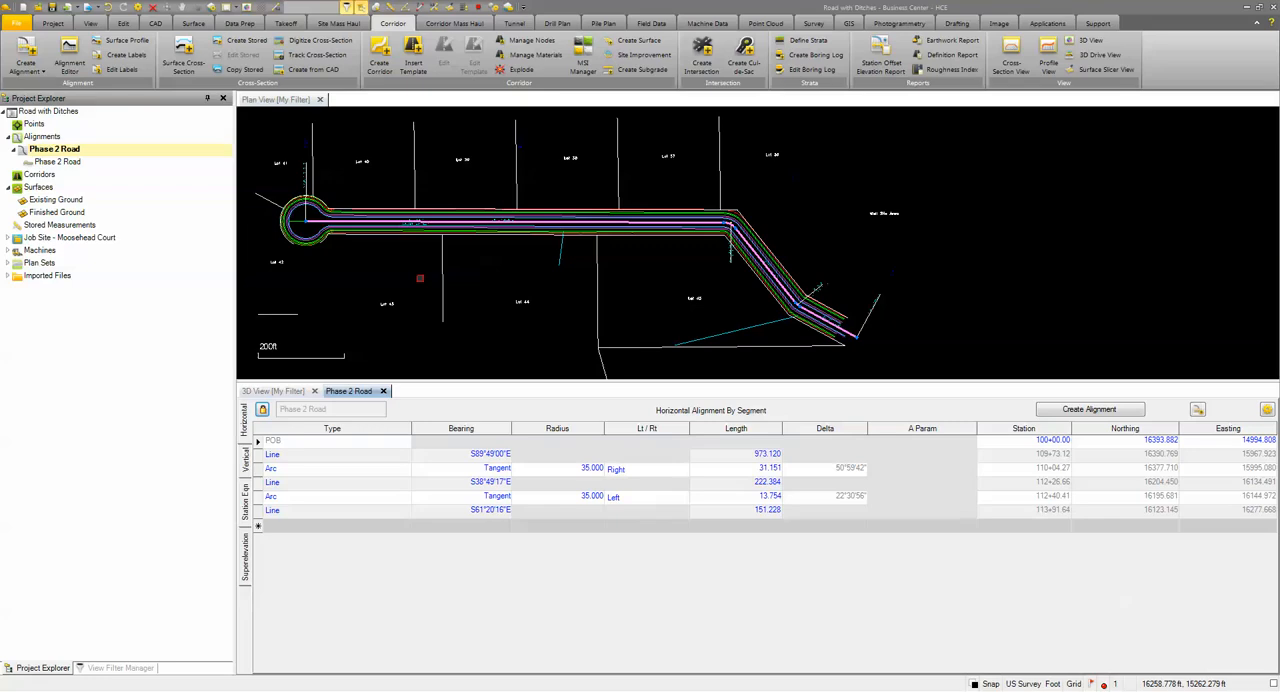
left_click(404, 511)
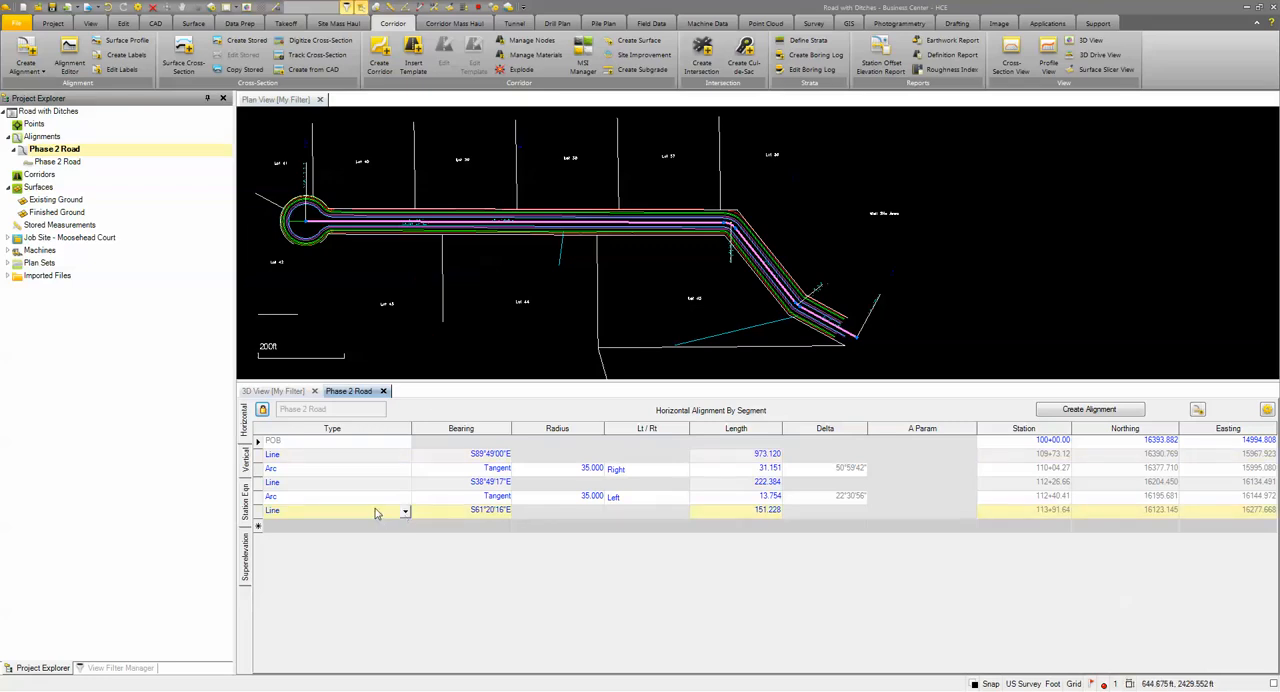
left_click(246, 464)
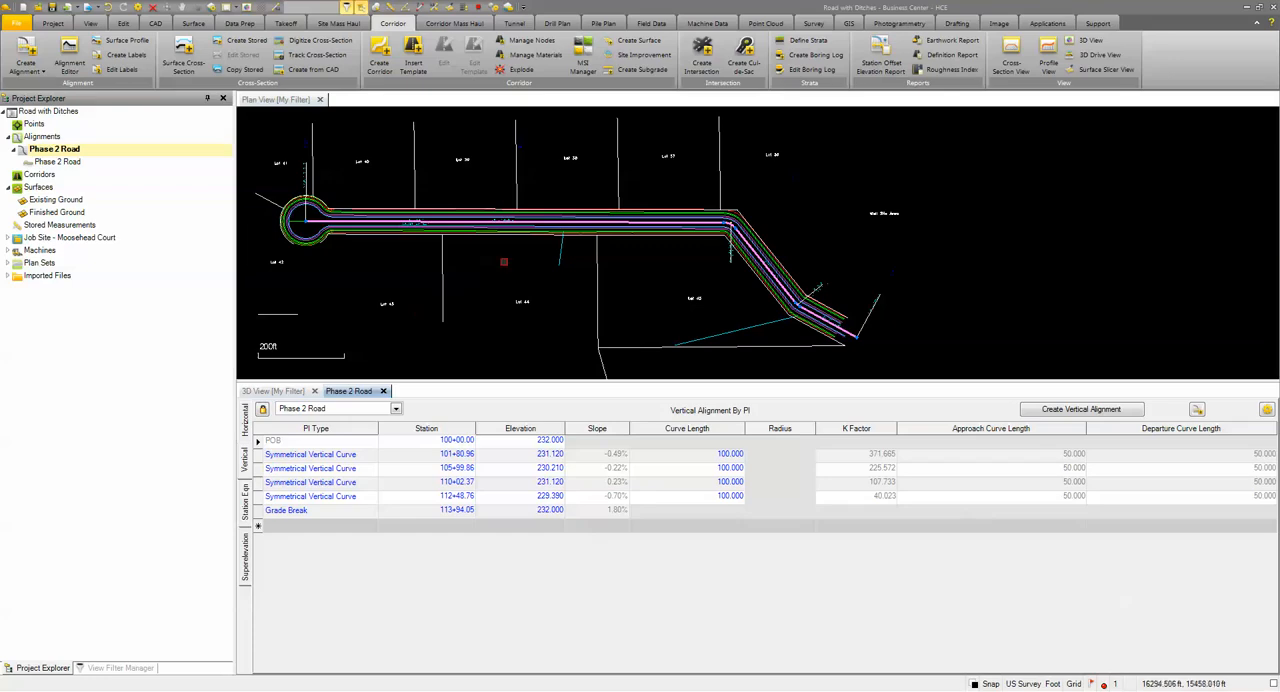
left_click(383, 391)
scroll(566, 292, "down", 3)
middle_click_drag(566, 294, 605, 155)
scroll(603, 160, "down", 1)
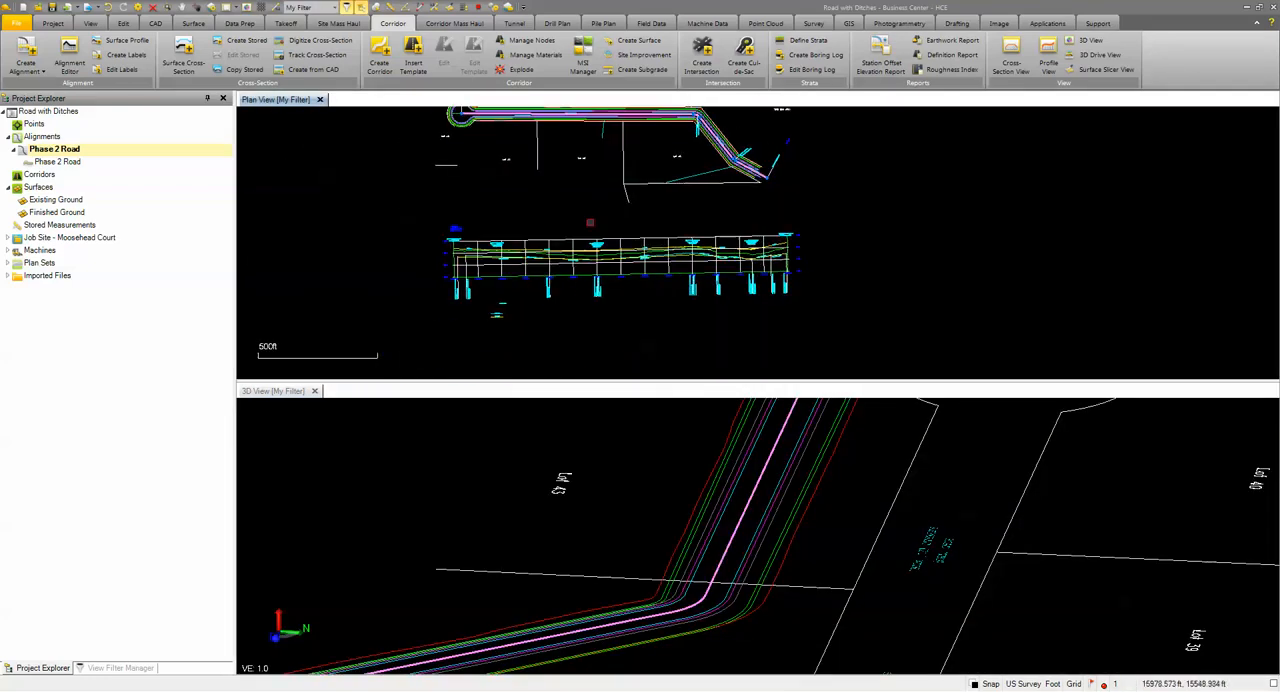
scroll(647, 271, "down", 2)
middle_click_drag(626, 231, 523, 272)
scroll(523, 273, "up", 1)
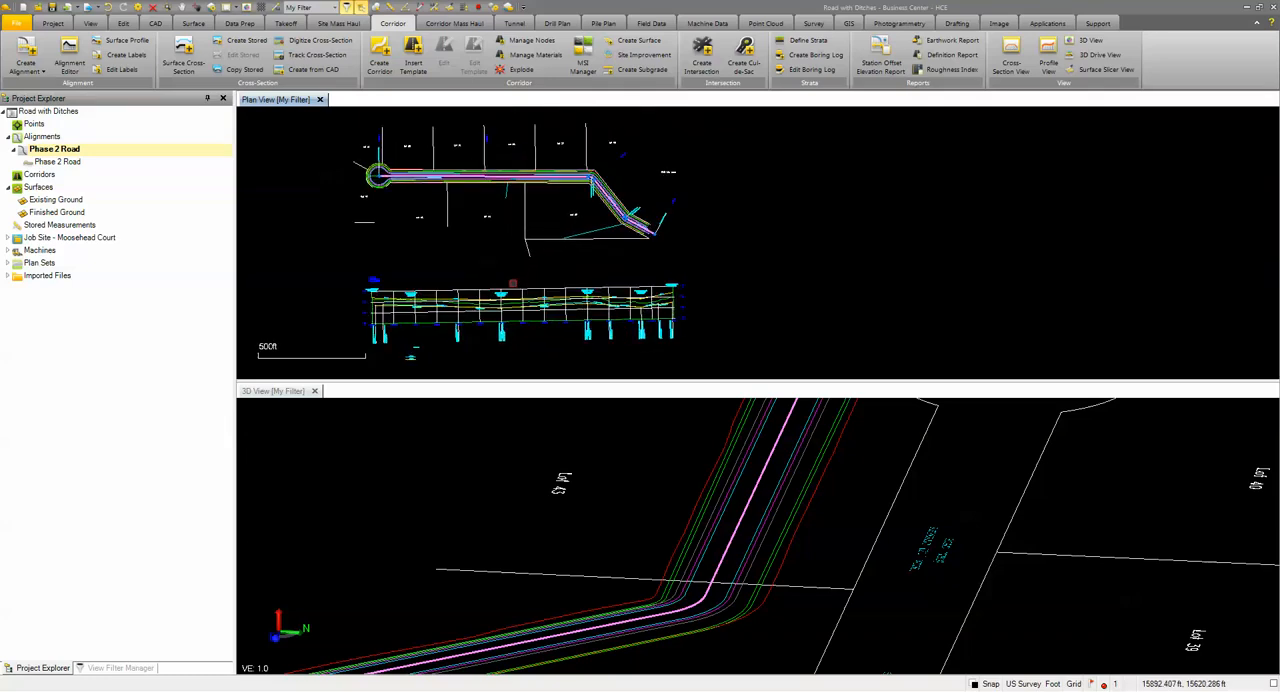
Step: Create the corridor Moosehead Road from the Phase 2 Road horizontal and vertical alignments, with Existing Ground as original ground and reference surface
left_click(379, 55)
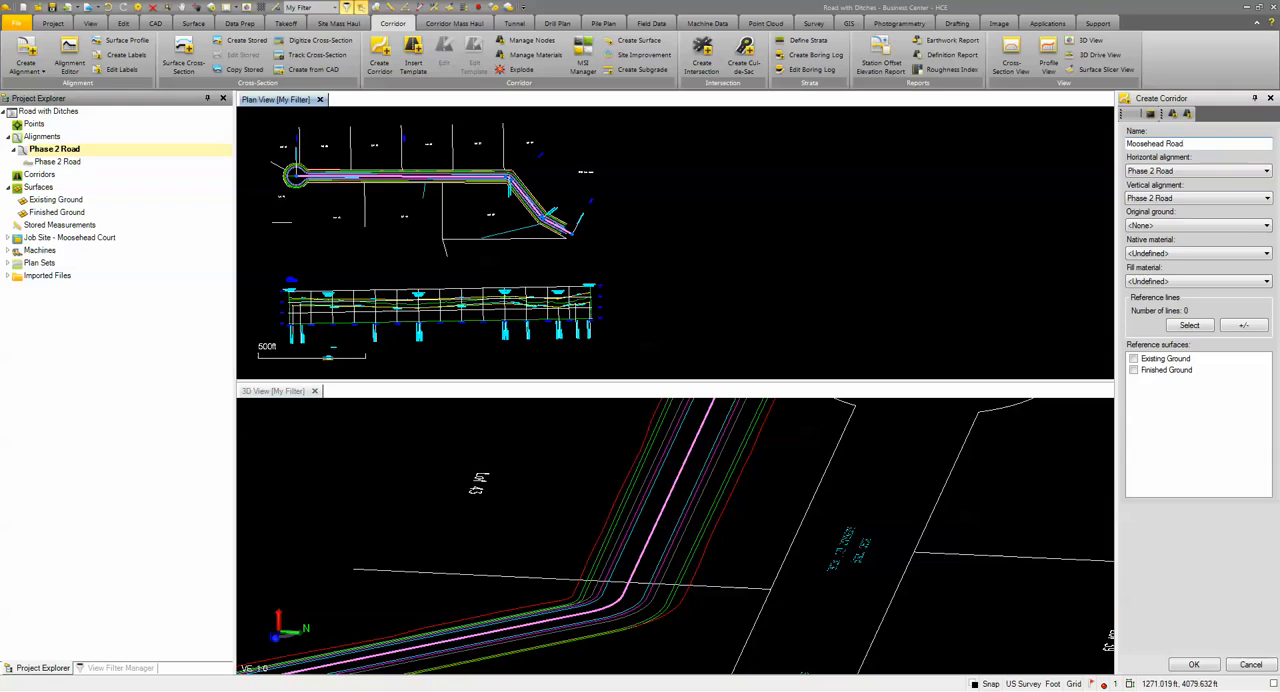
left_click(1153, 173)
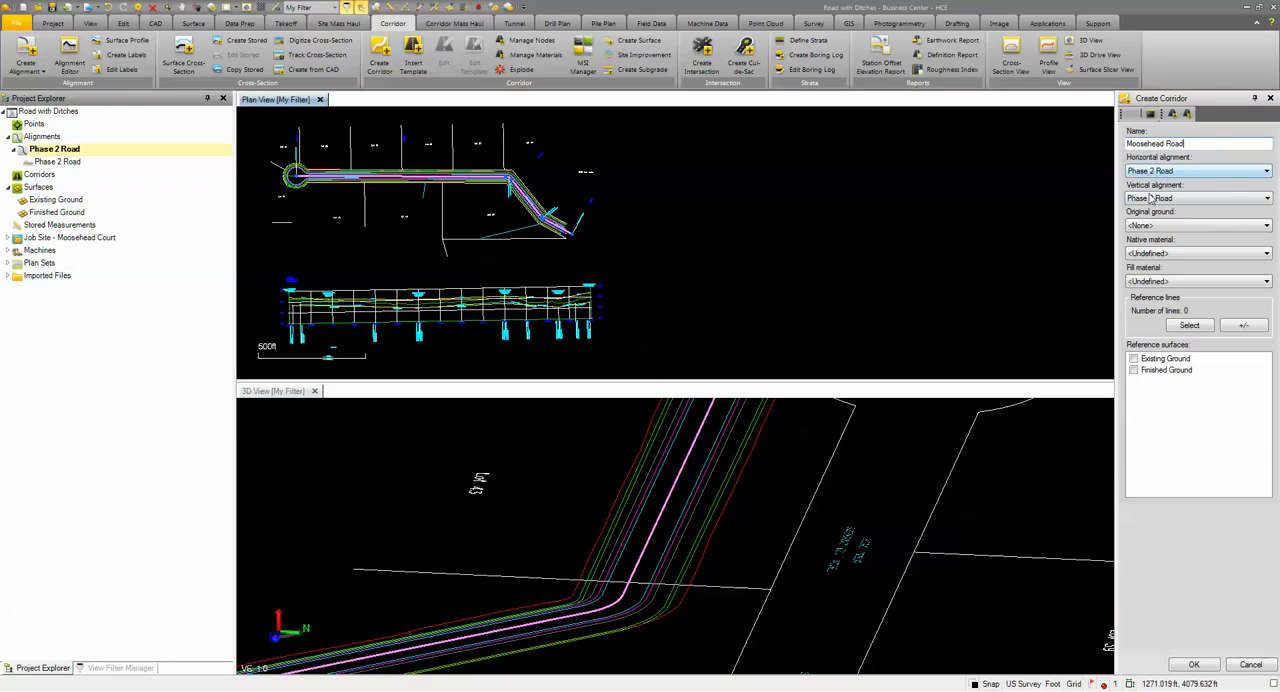
left_click(1158, 226)
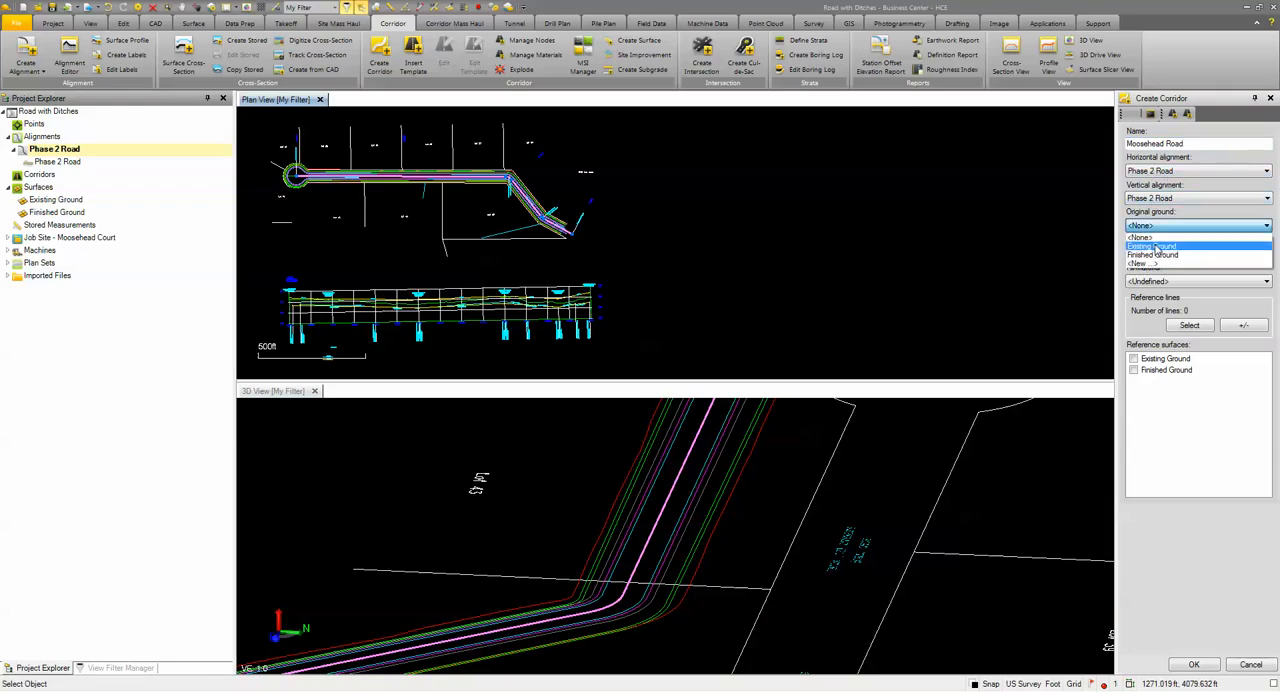
left_click(1159, 249)
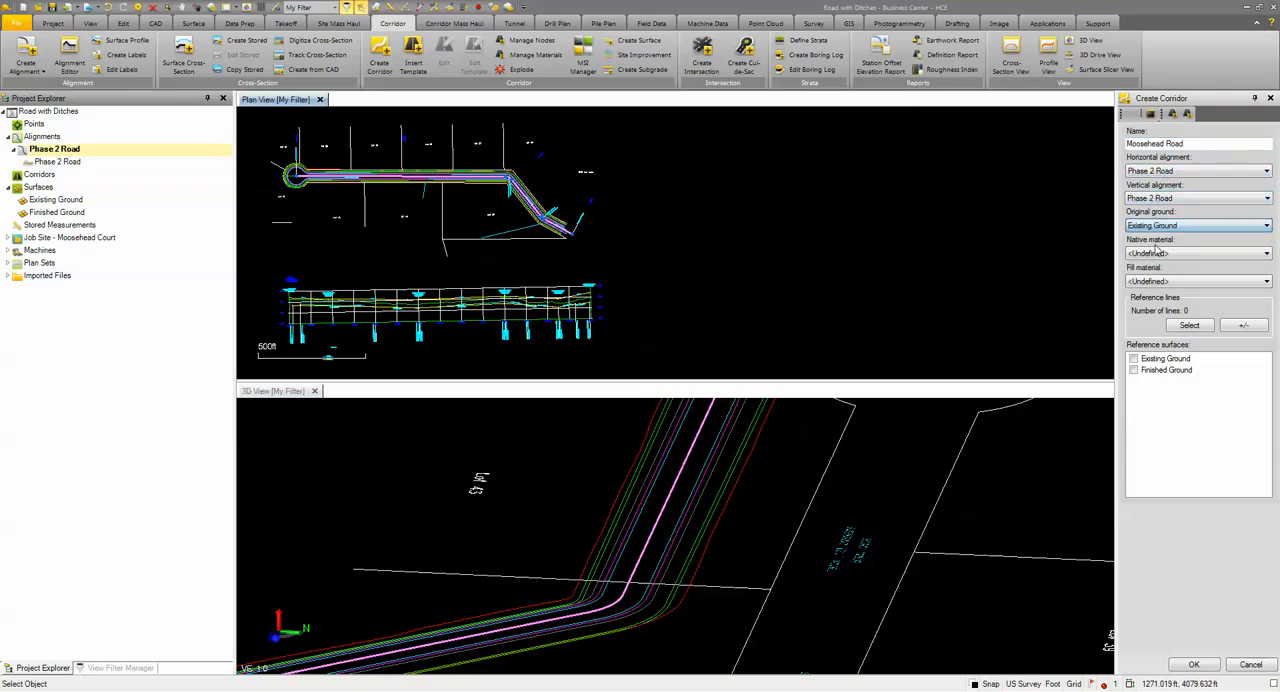
left_click(1134, 360)
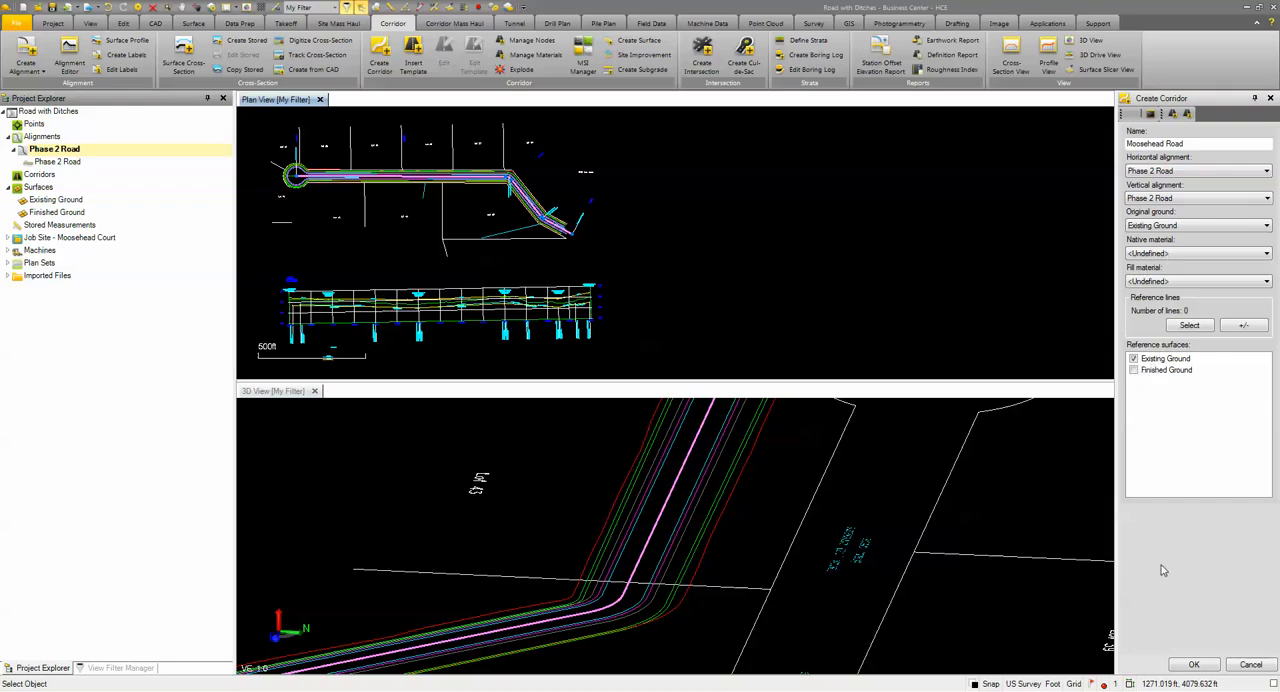
left_click(1194, 664)
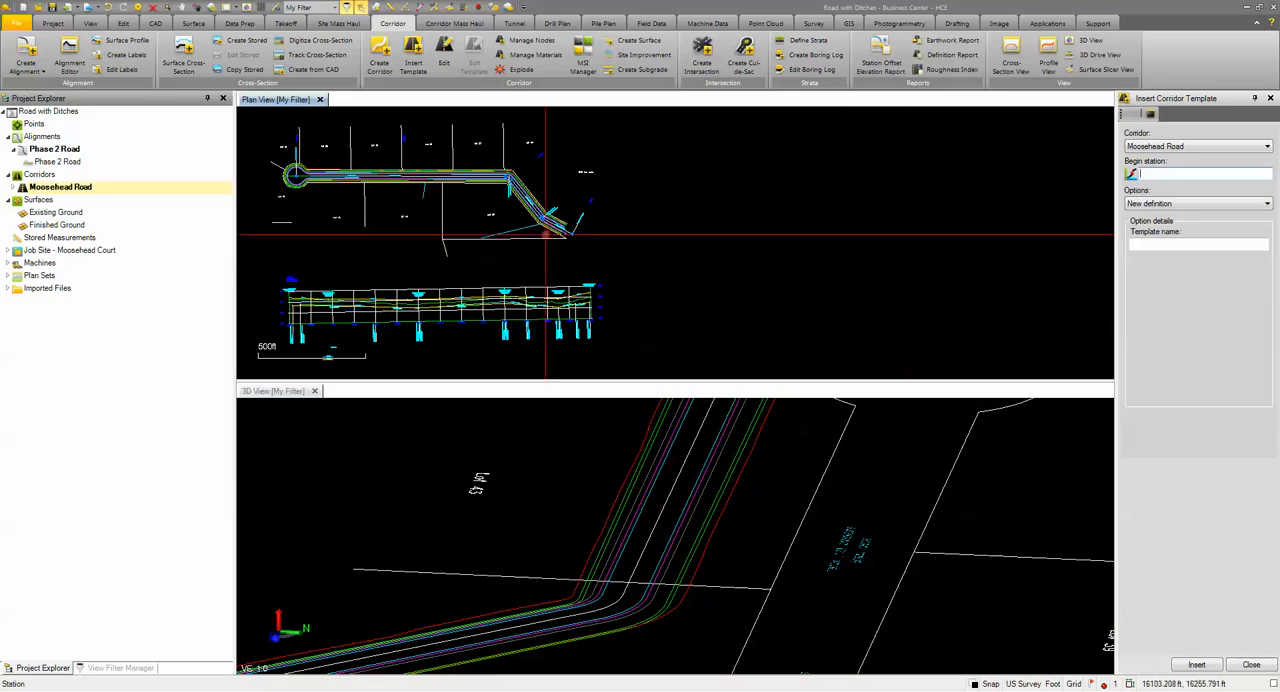
Step: Insert a new corridor template named Full Typ at station 100+62.45, where the straight road meets the cul-de-sac
scroll(309, 185, "up", 8)
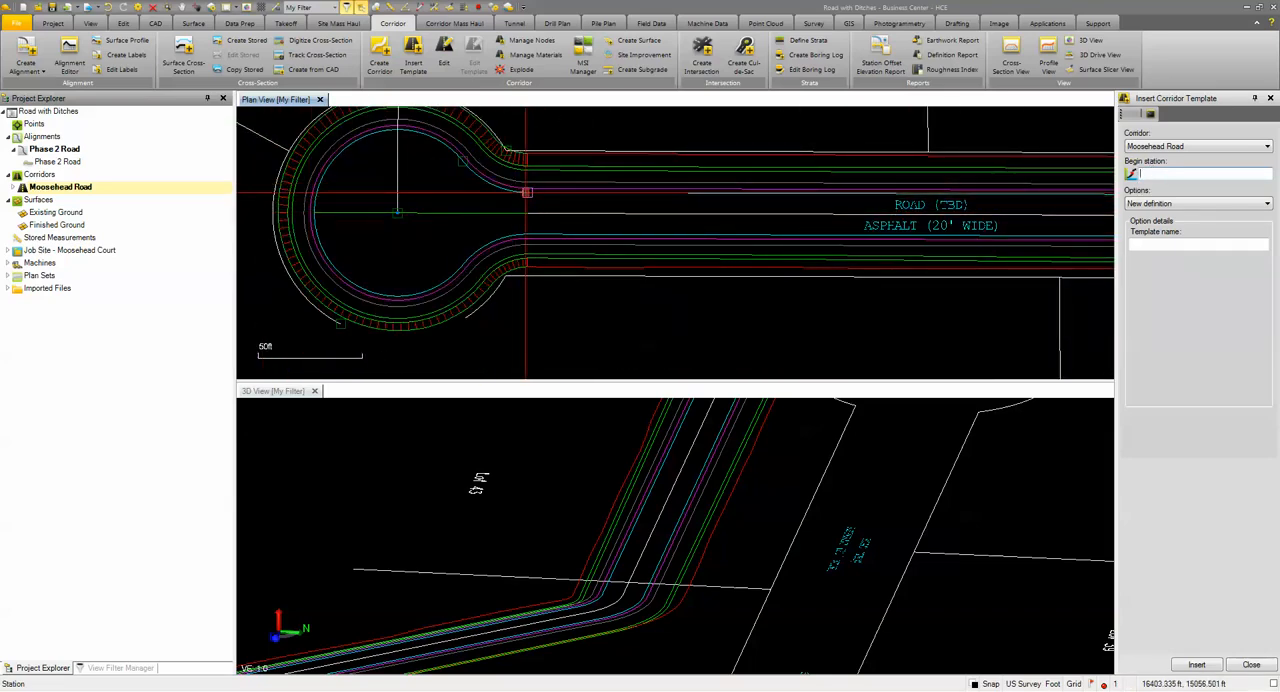
left_click(528, 192)
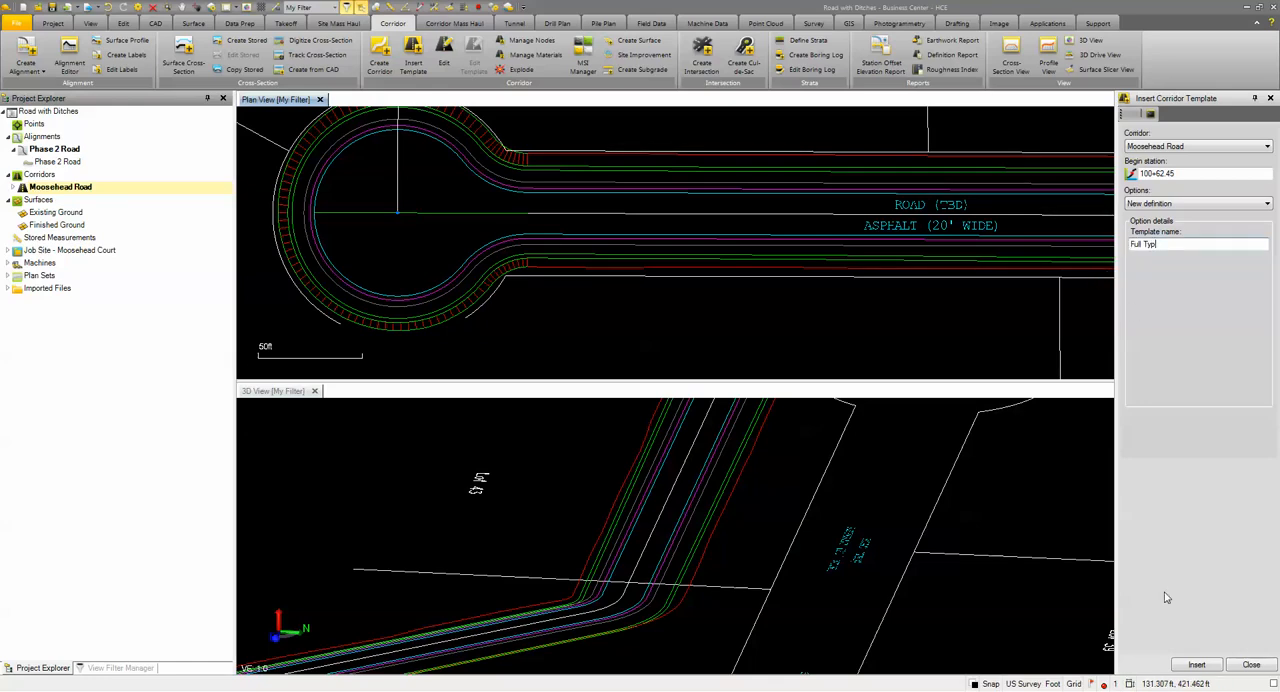
left_click(1198, 665)
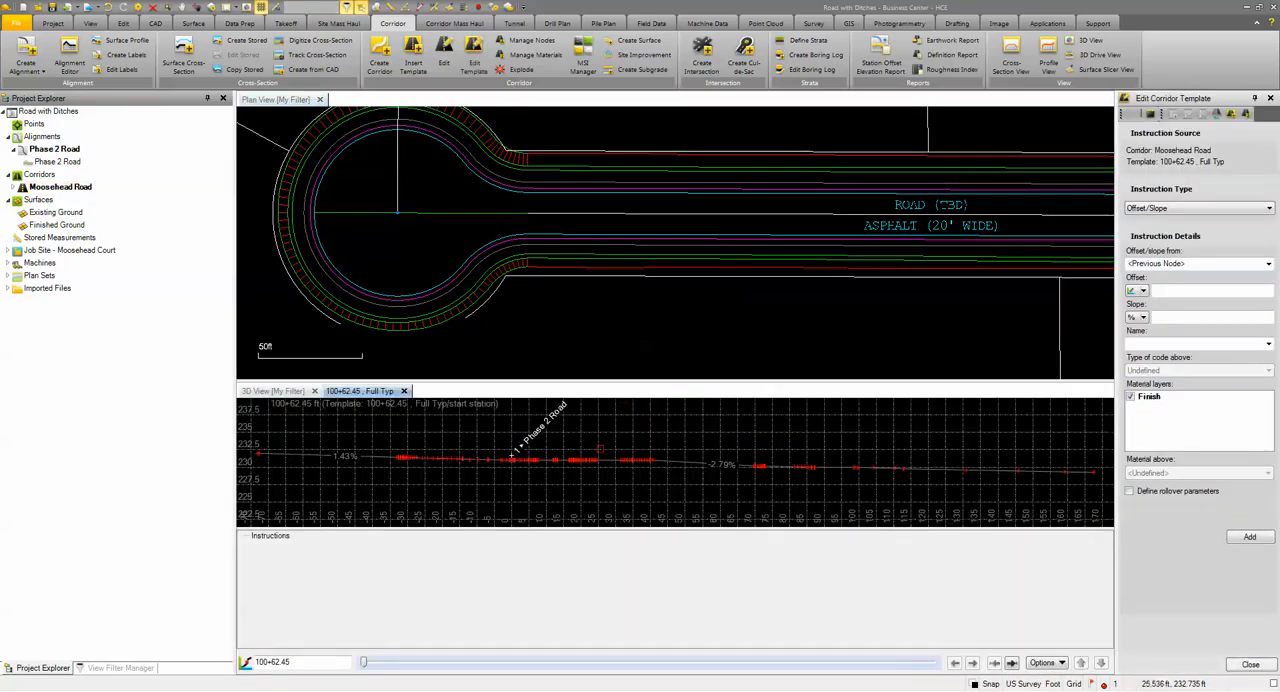
Step: Place the Full Typ template view in its own vertical group beside the plan view
right_click(346, 396)
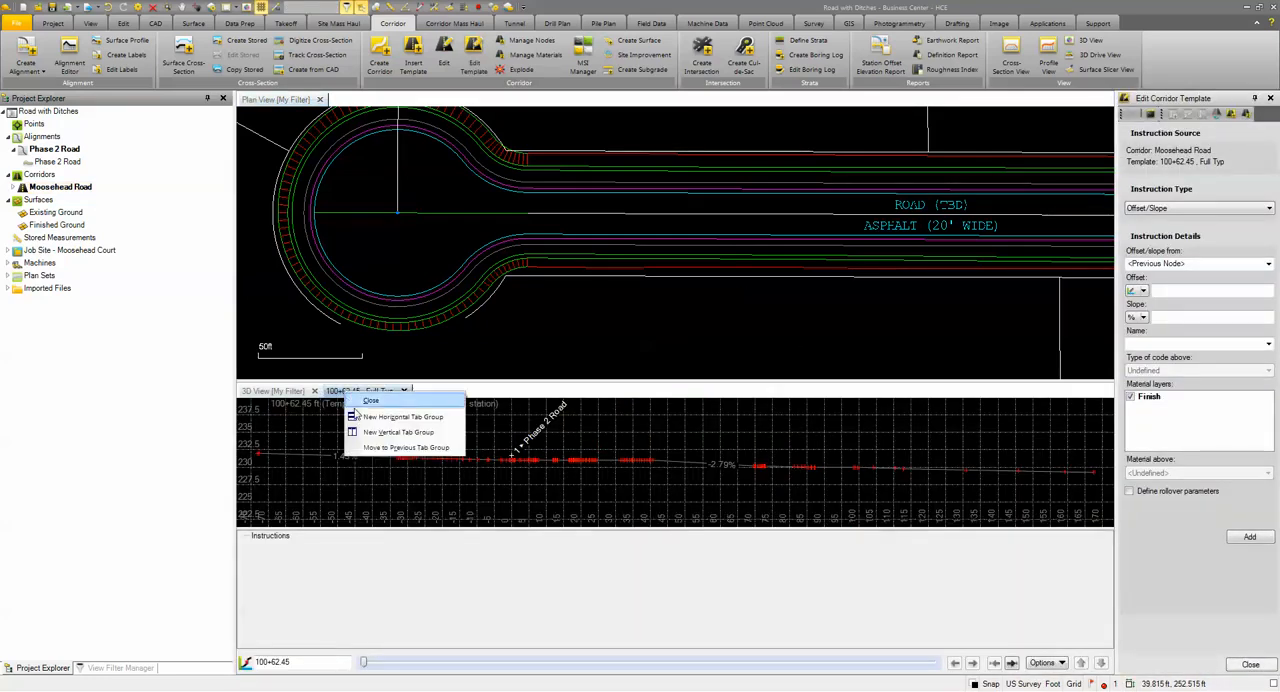
left_click(384, 449)
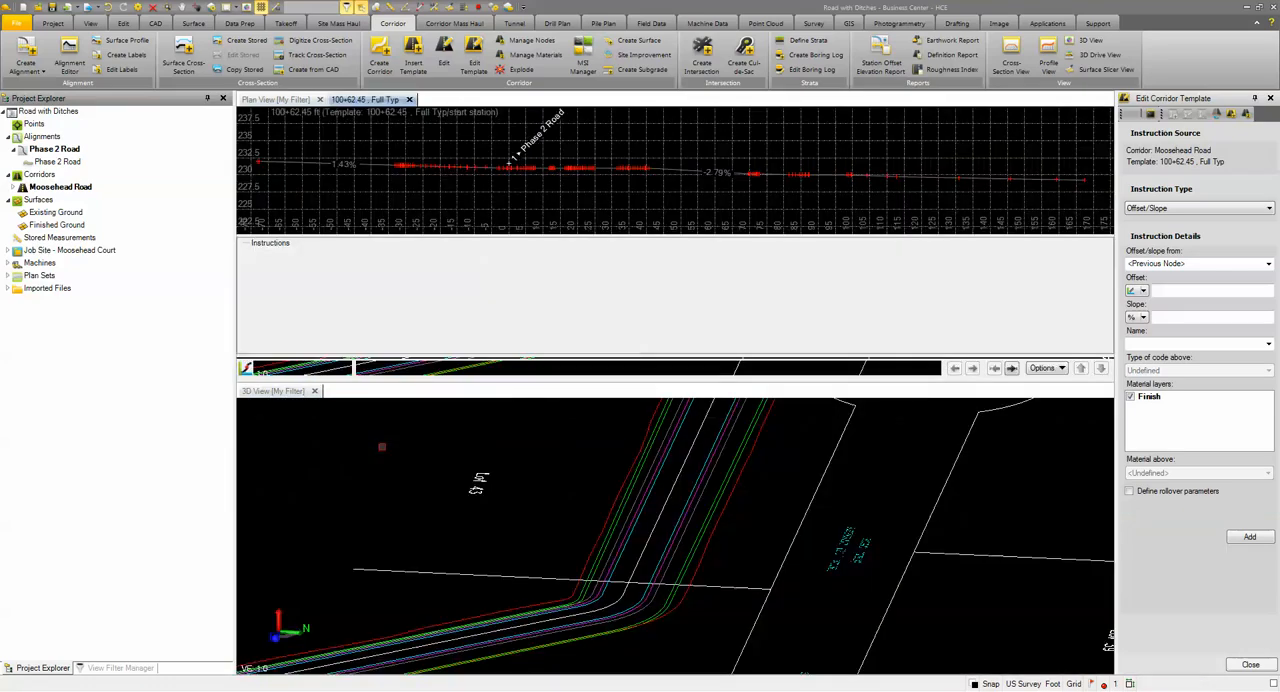
right_click(395, 101)
left_click(422, 137)
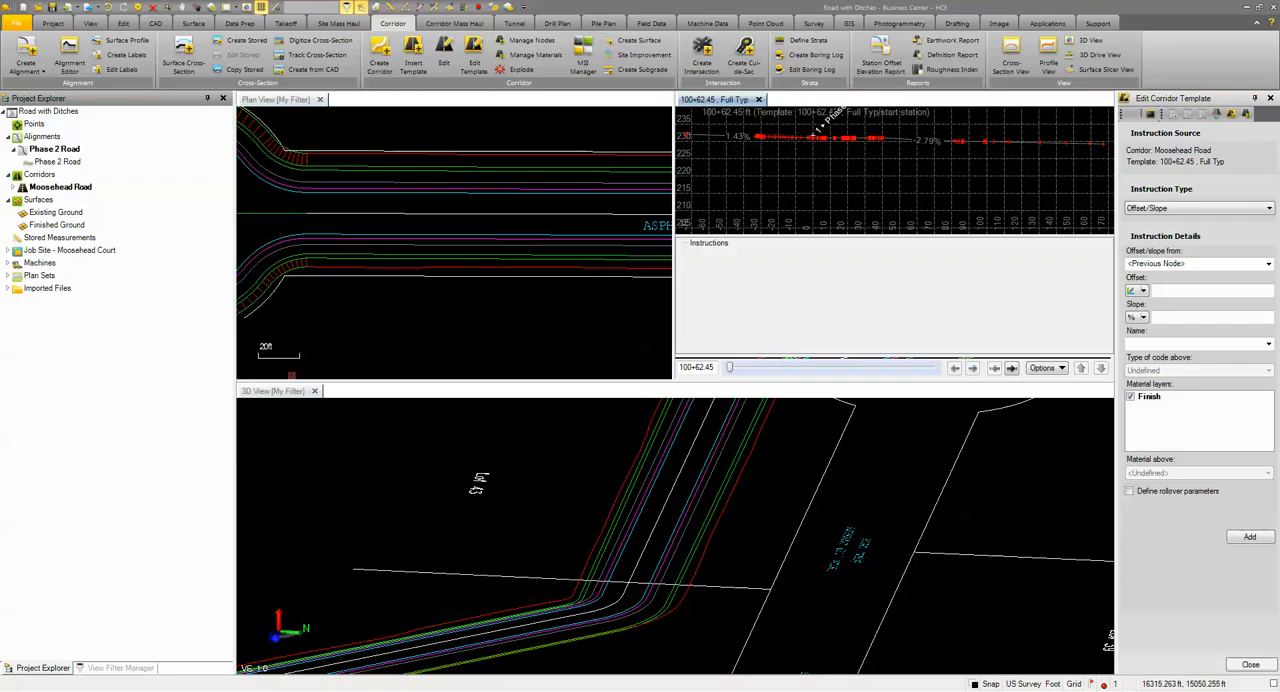
Step: Arrange the 3D view beneath the plan view so the template view takes the full height beside them
left_click(292, 393)
right_click(292, 393)
left_click(332, 418)
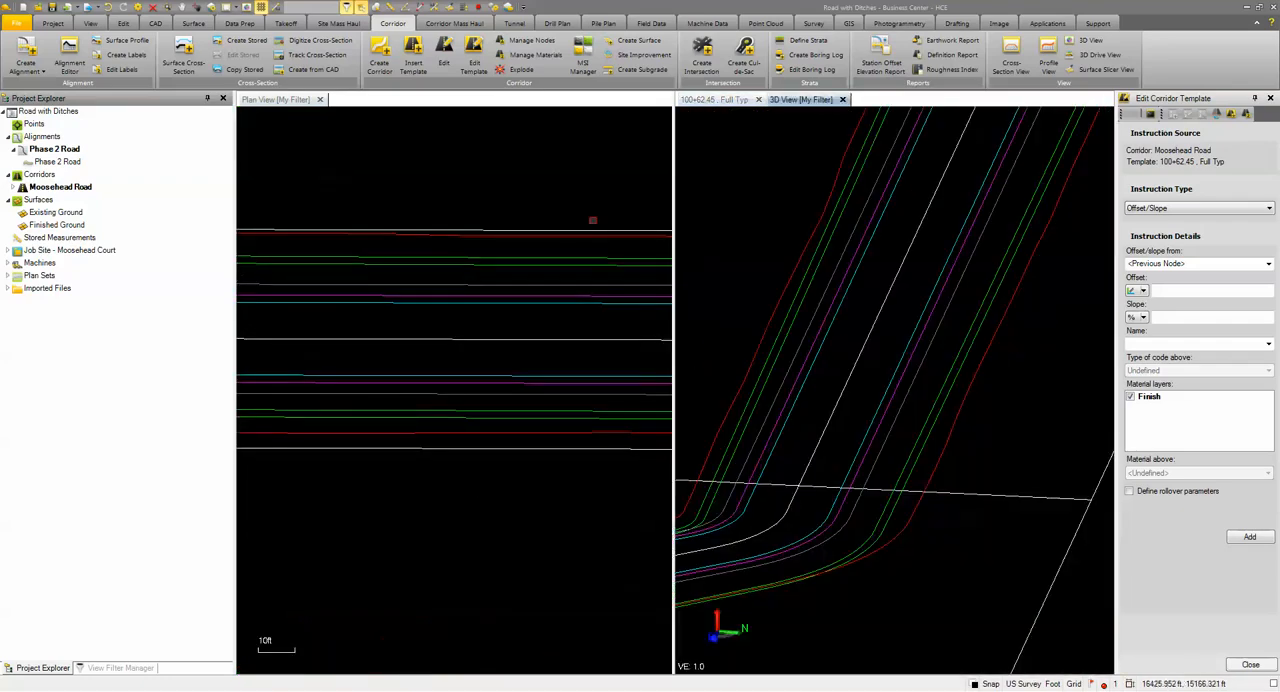
right_click(808, 100)
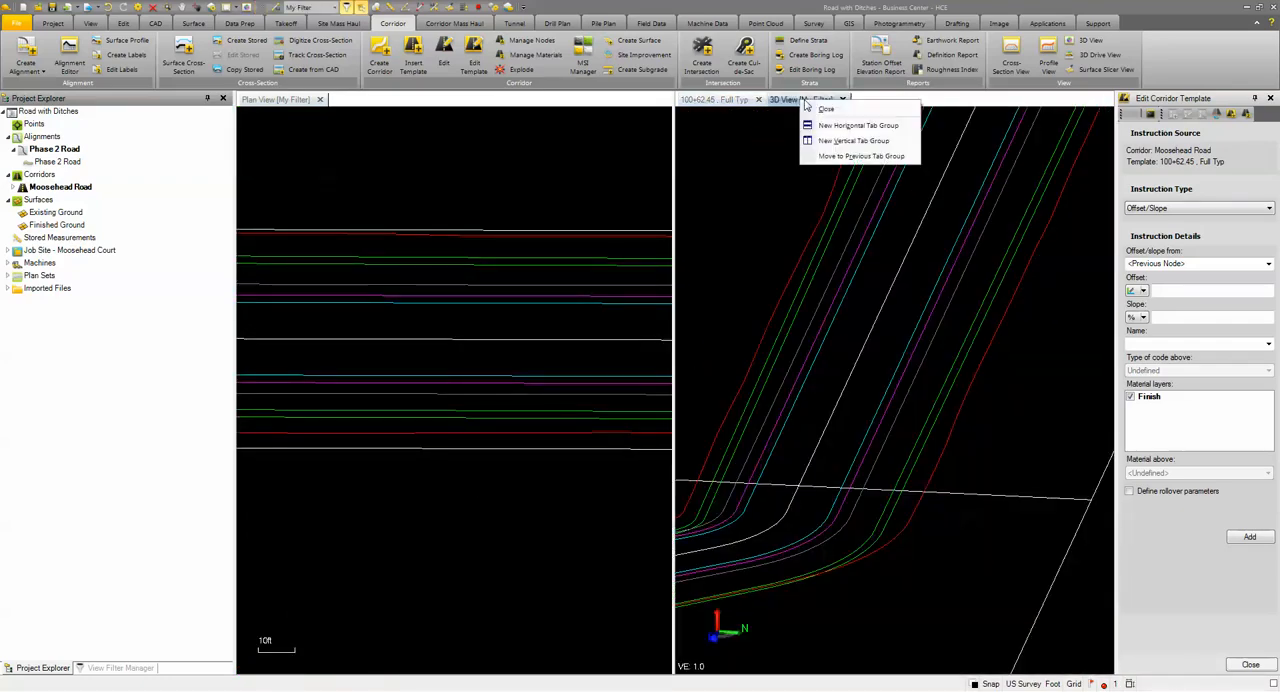
left_click(843, 157)
right_click(368, 101)
left_click(388, 125)
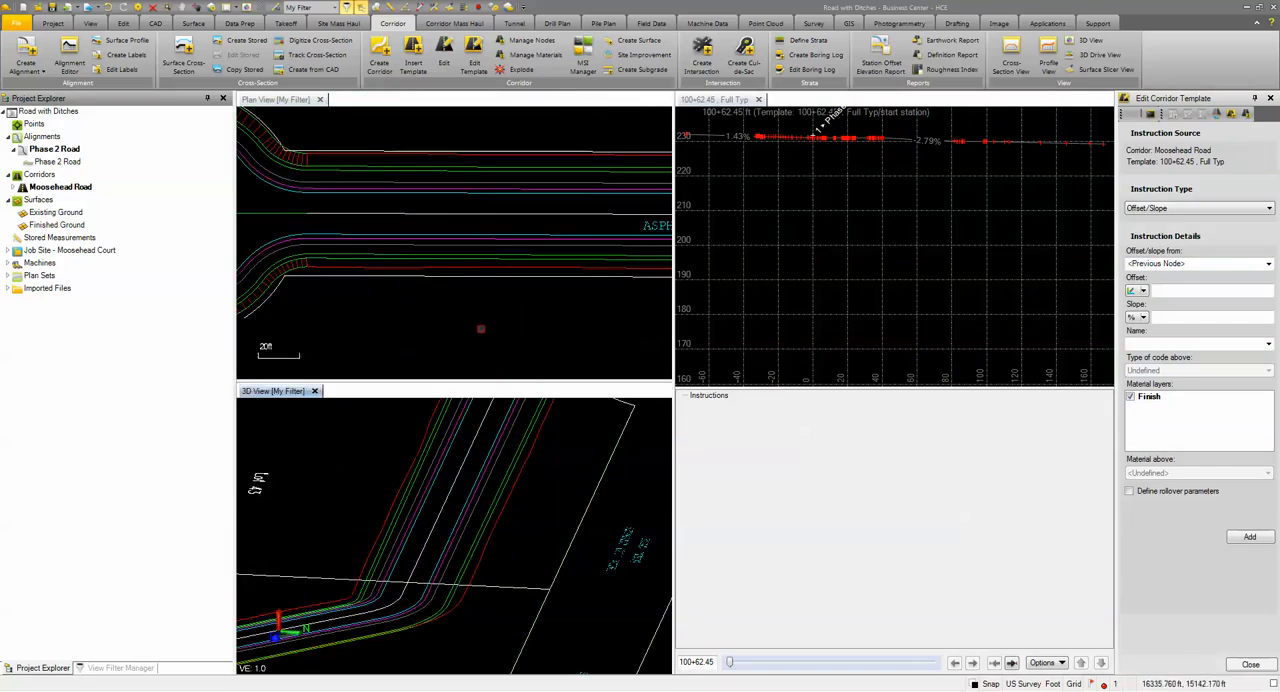
Step: Consult the typical finished section for the asphaltic concrete roadway in Kenzie Estates.pdf in Adobe Acrobat Reader, and move the document off the workspace
scroll(448, 307, "down", 3)
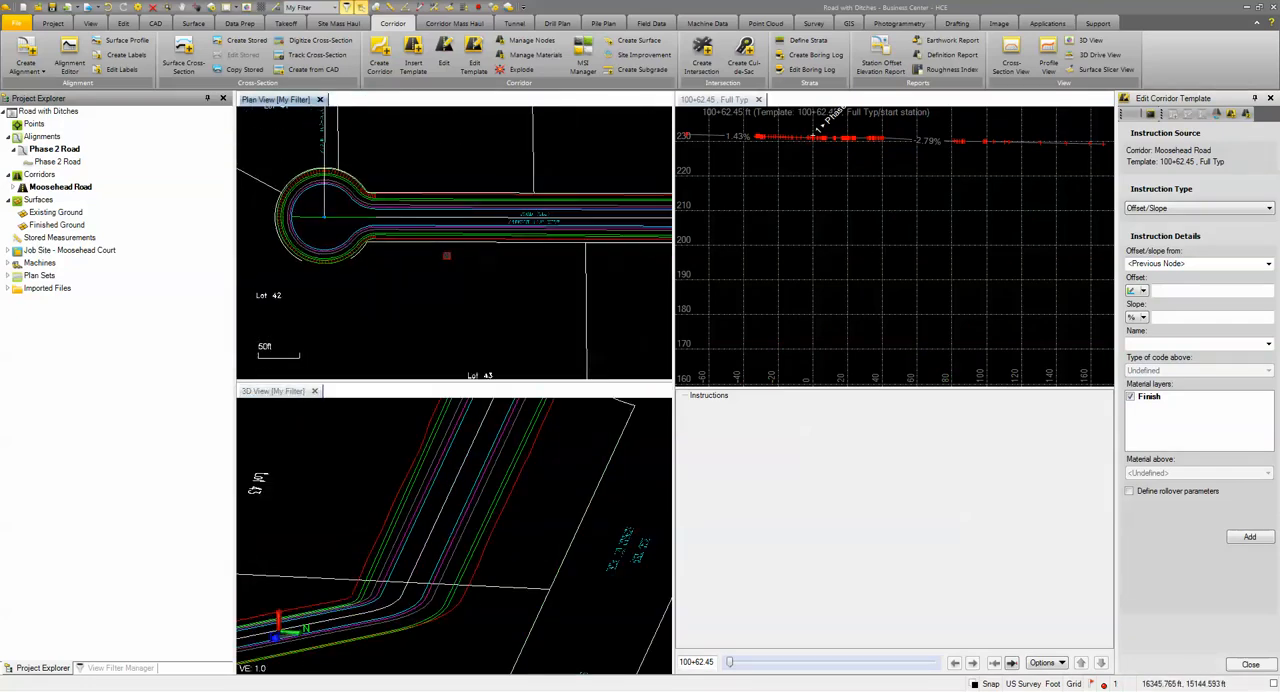
scroll(423, 280, "down", 2)
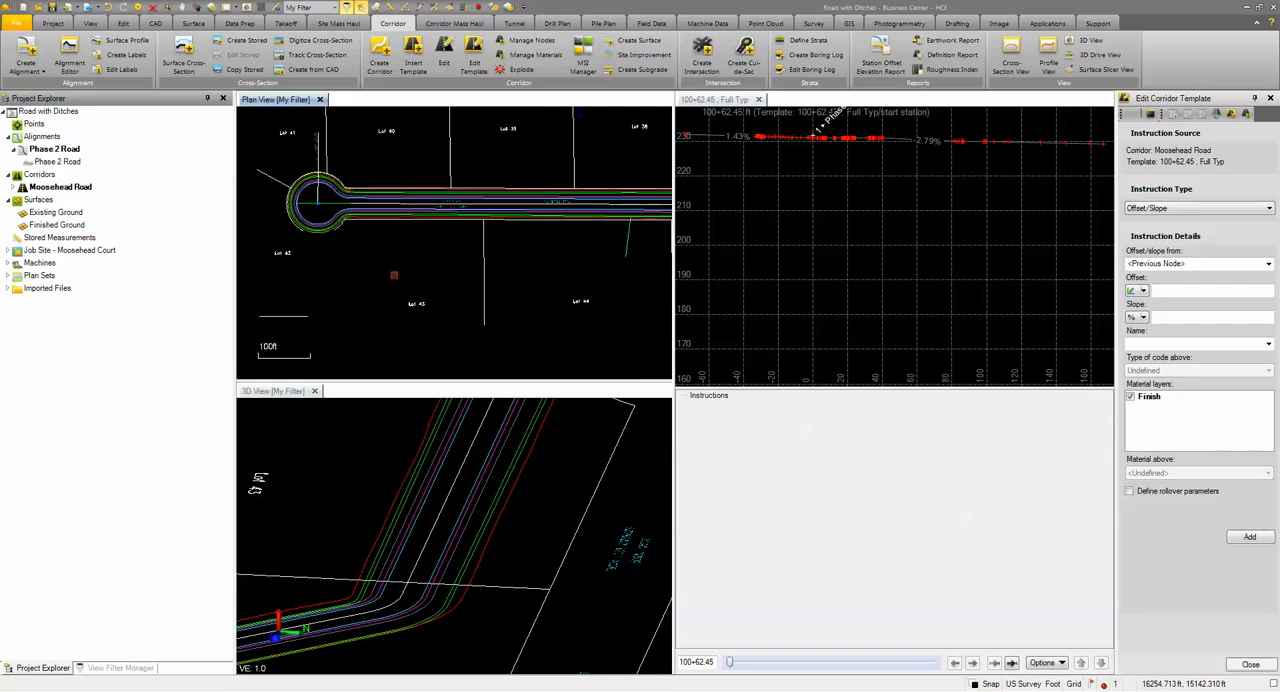
scroll(780, 120, "up", 3)
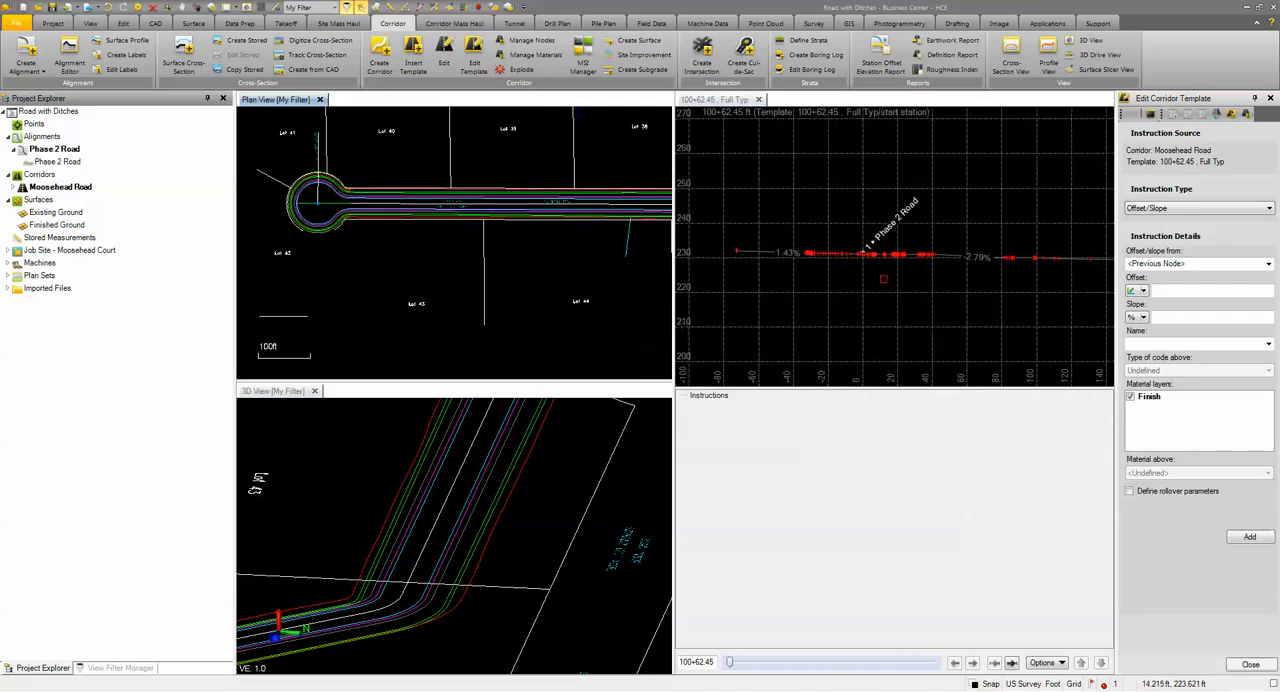
scroll(833, 250, "up", 1)
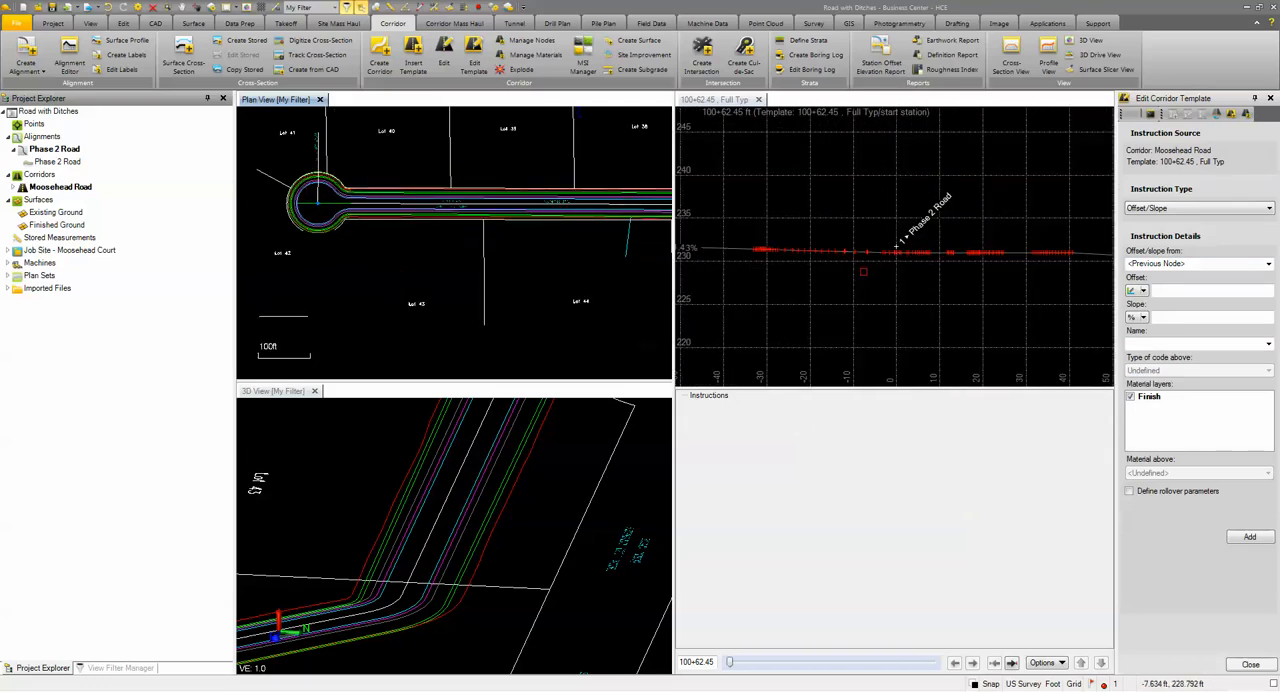
left_click(450, 690)
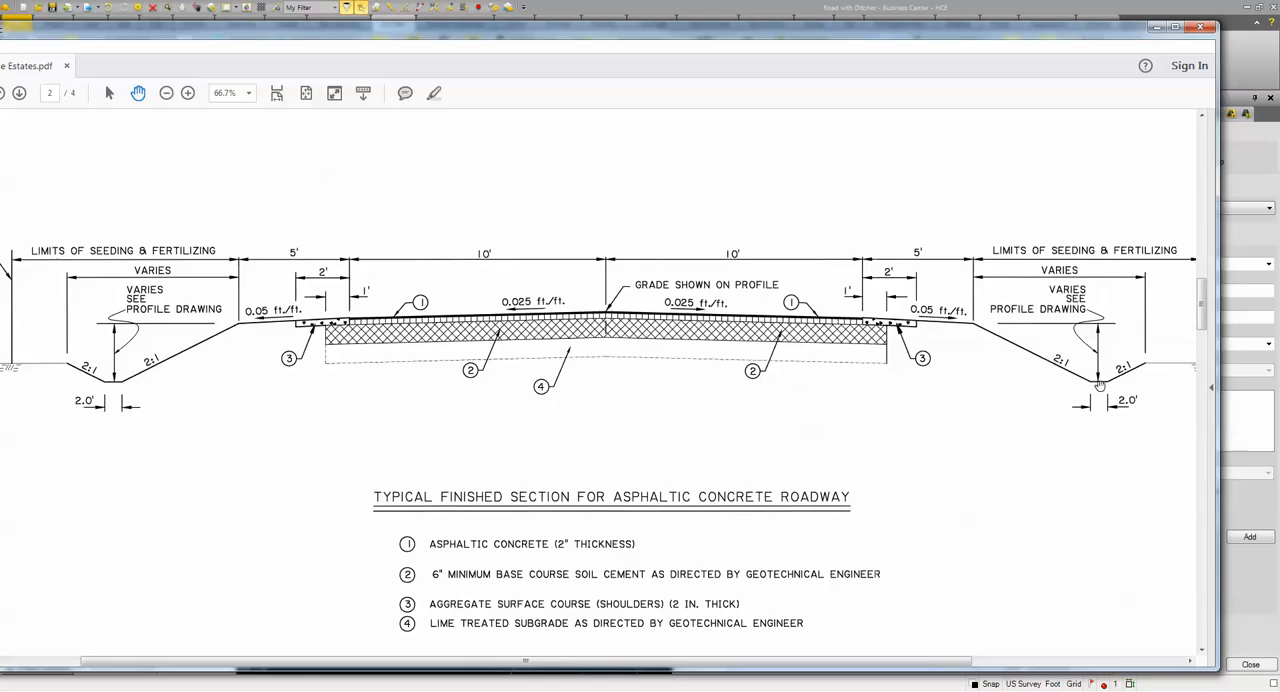
left_click_drag(474, 33, 1279, 21)
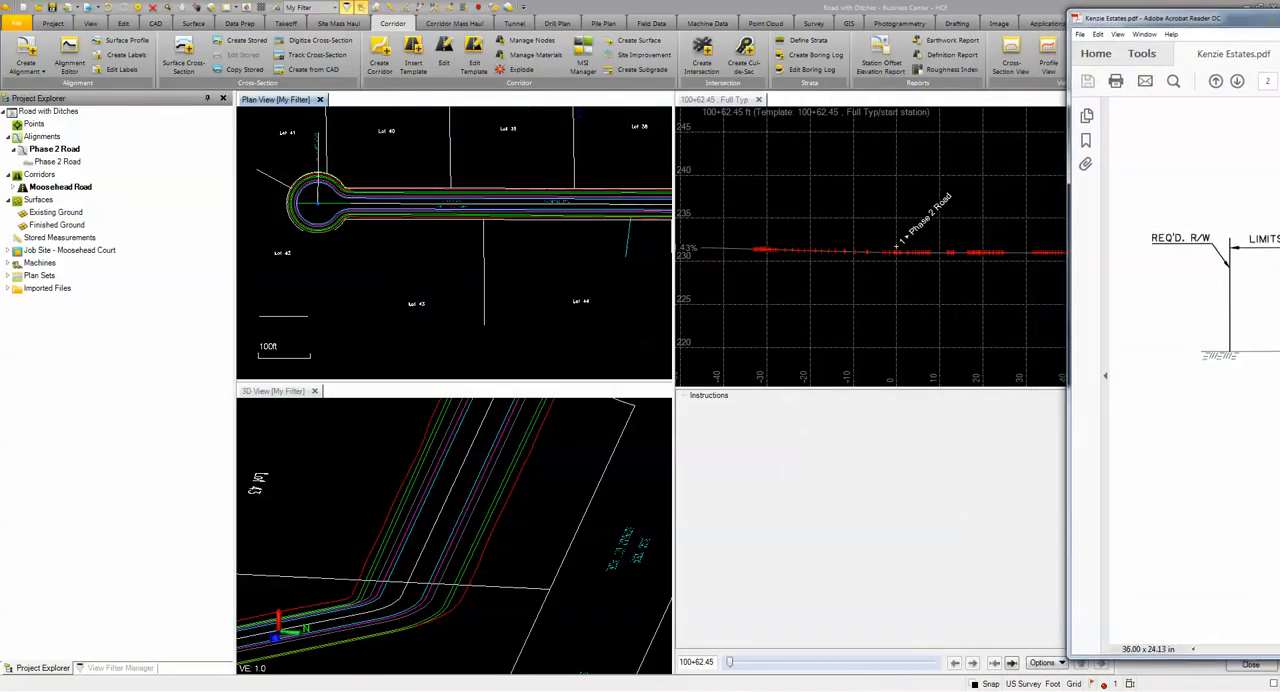
left_click_drag(1069, 181, 1279, 183)
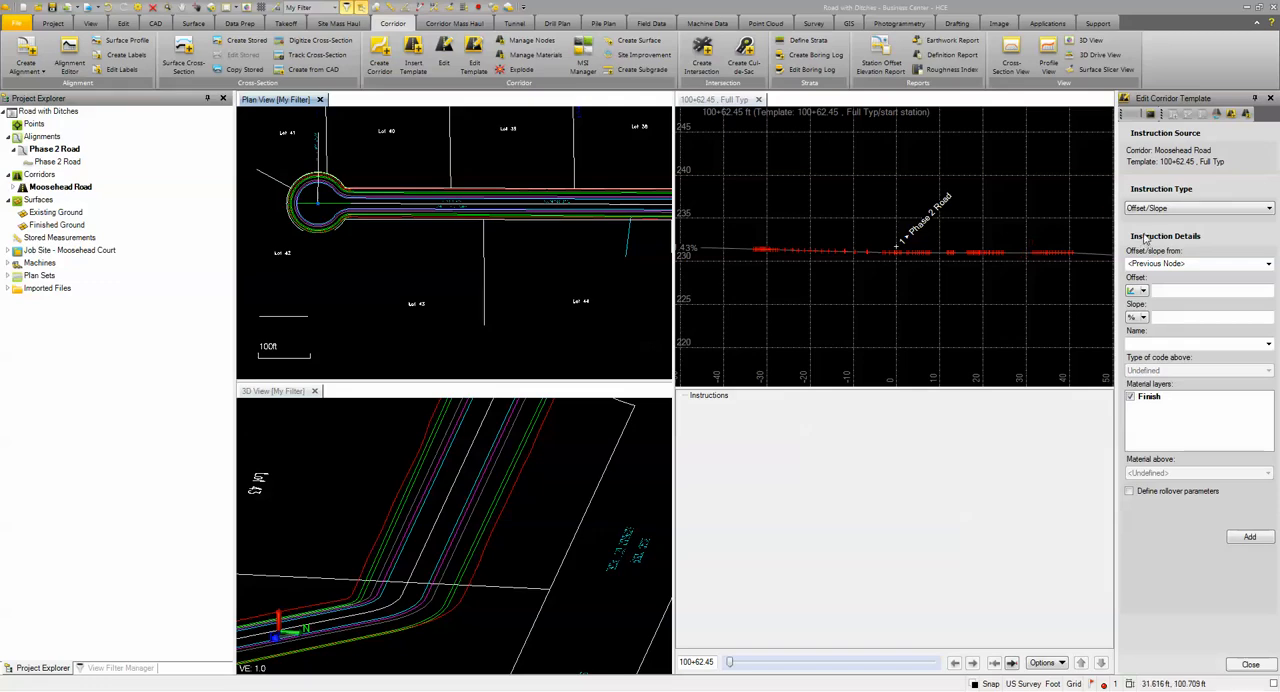
Step: Add an Offset/Slope instruction from Phase 2 Road with offset 10, slope -2.50%, name EP and code type Lane edge
left_click(1158, 264)
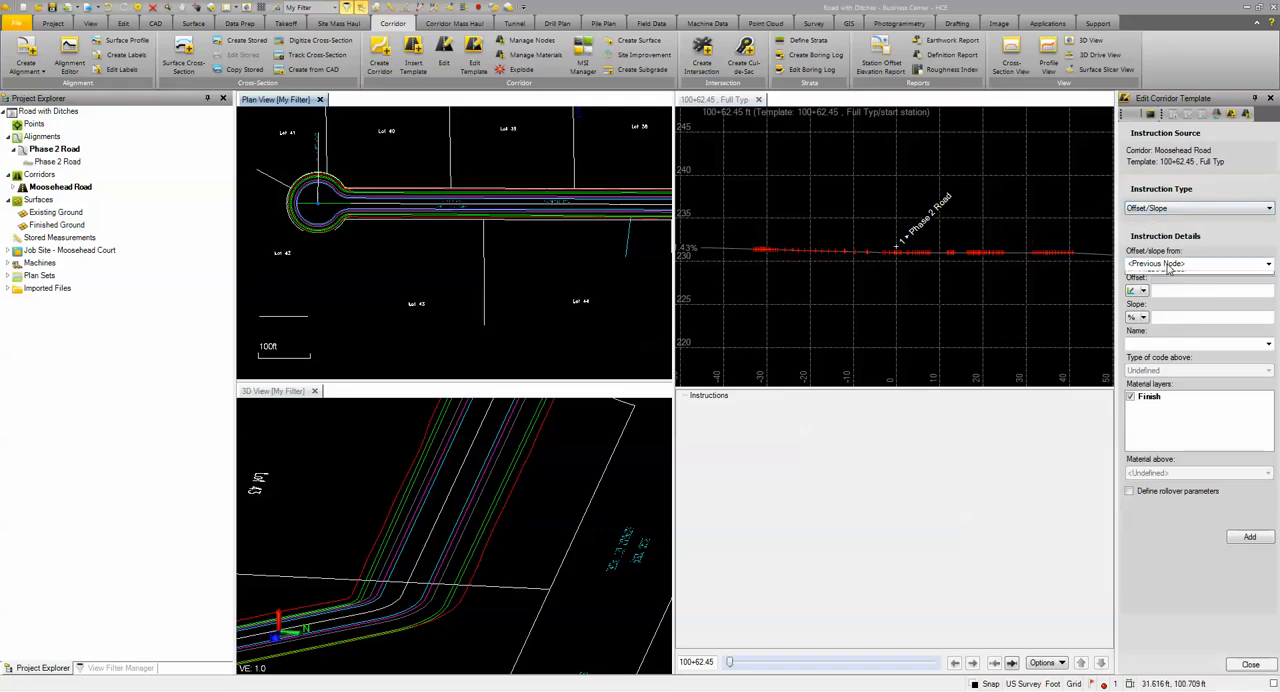
left_click(1155, 288)
left_click(1166, 292)
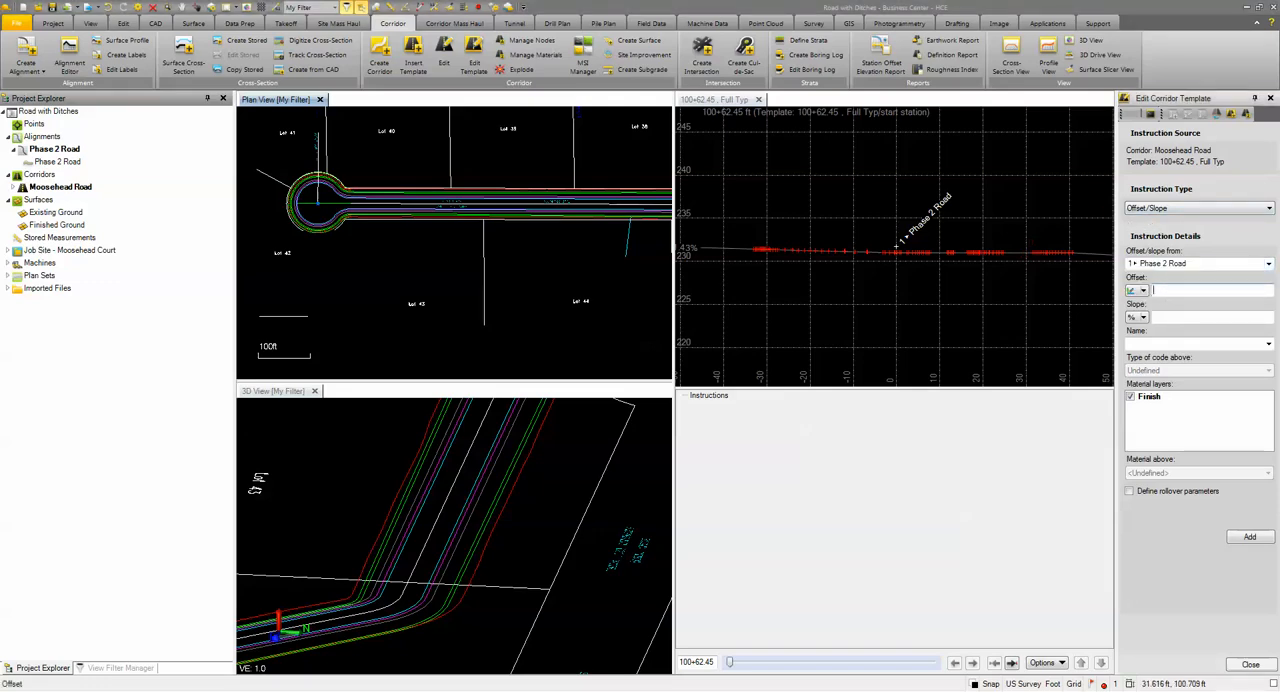
left_click(1228, 318)
type("-2.5")
left_click(1194, 343)
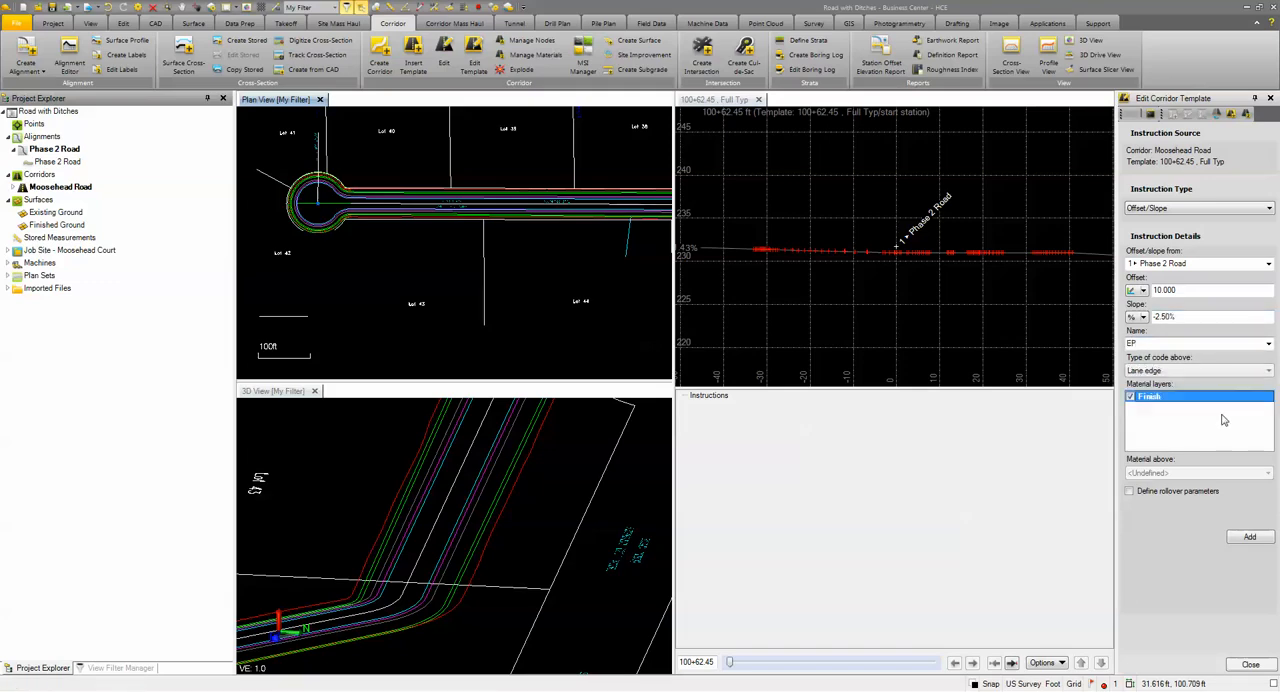
left_click(1249, 538)
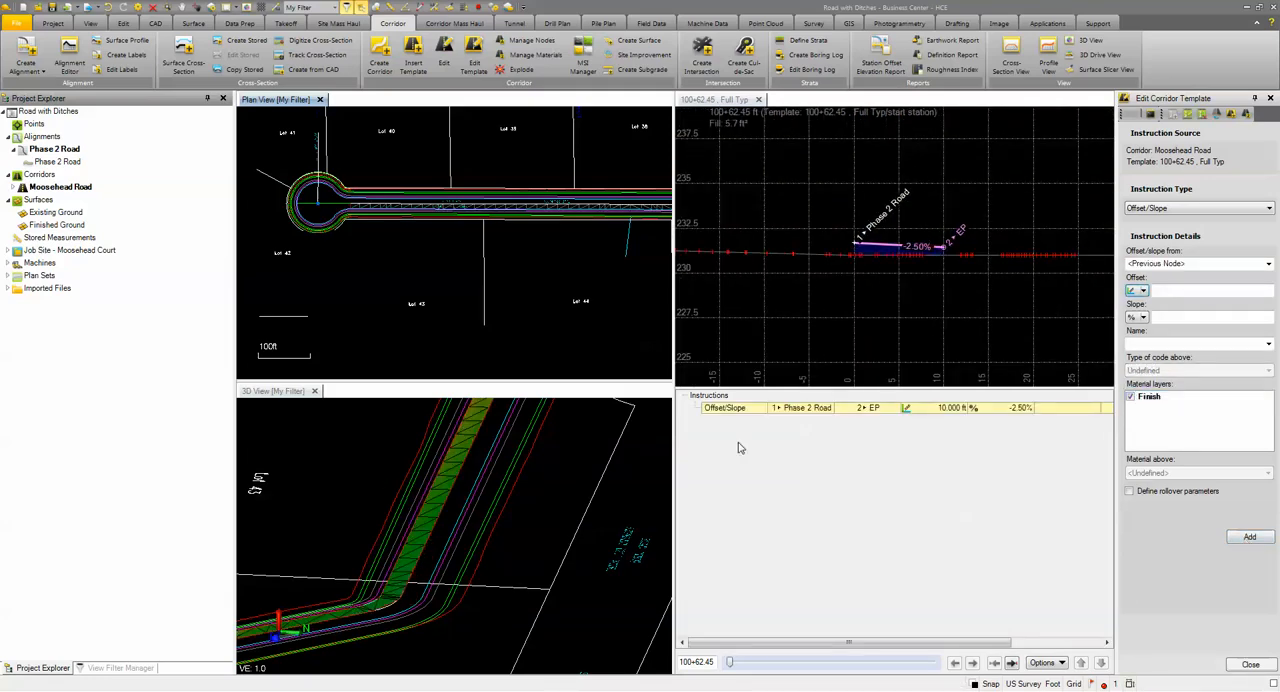
Step: Add an Offset/Slope instruction from node EP with offset 2, slope -5.00% and name EGS
scroll(910, 283, "up", 2)
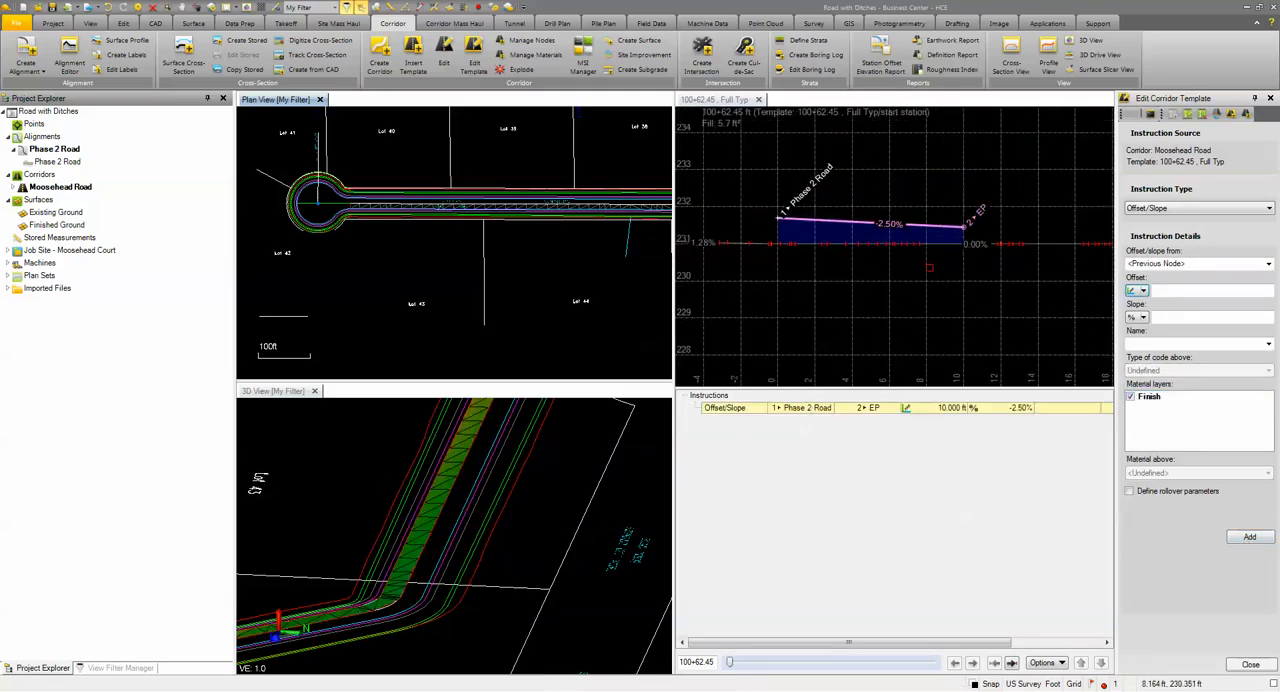
left_click(1170, 209)
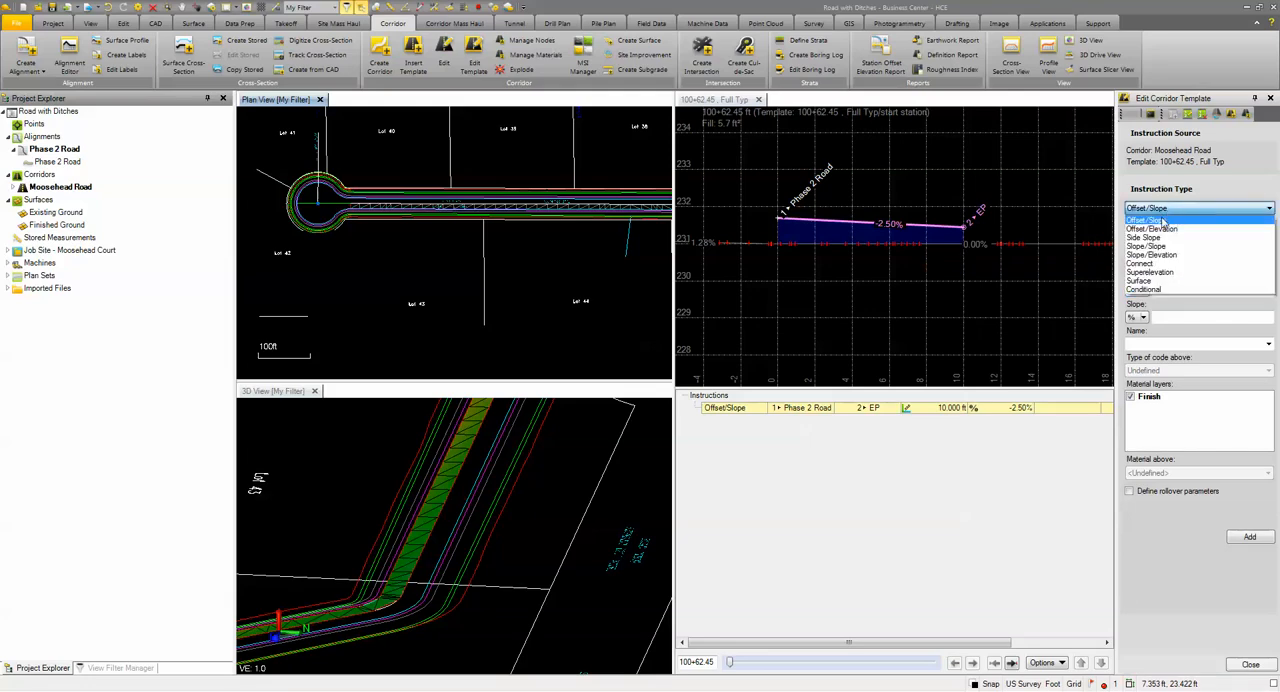
left_click(1162, 226)
left_click(1175, 264)
left_click(1152, 298)
left_click(1160, 291)
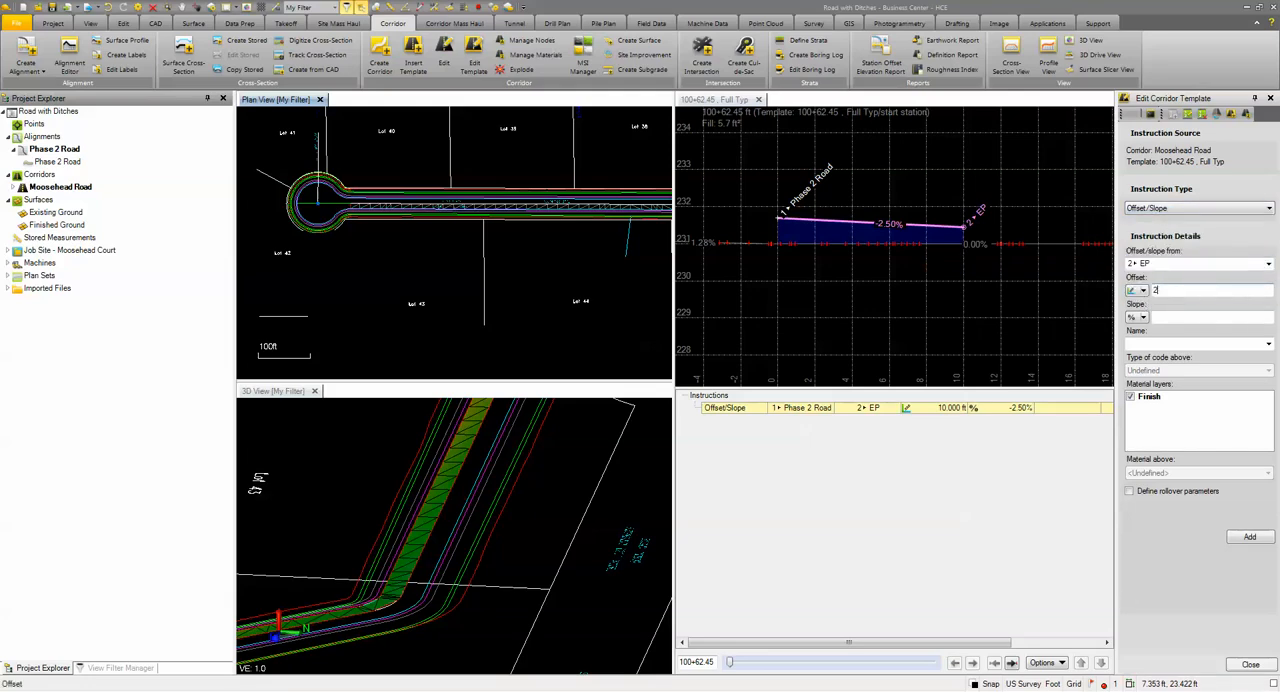
type("2")
left_click(1171, 318)
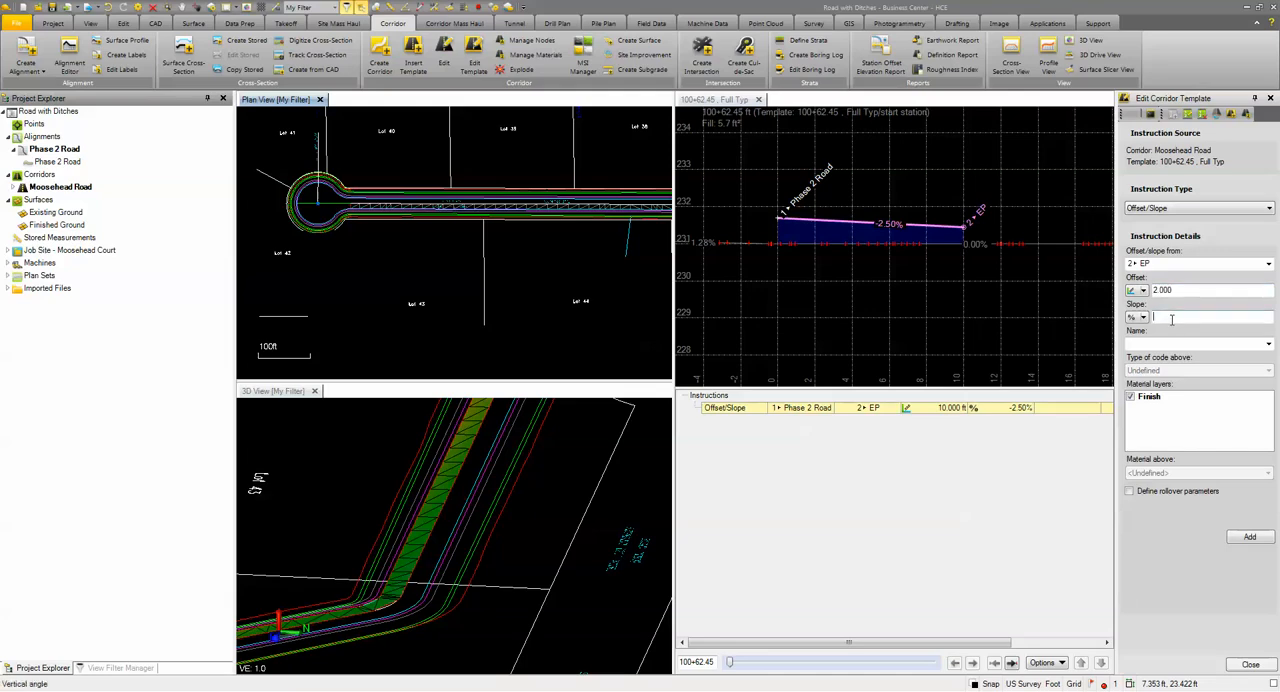
left_click(1144, 345)
type("EGS")
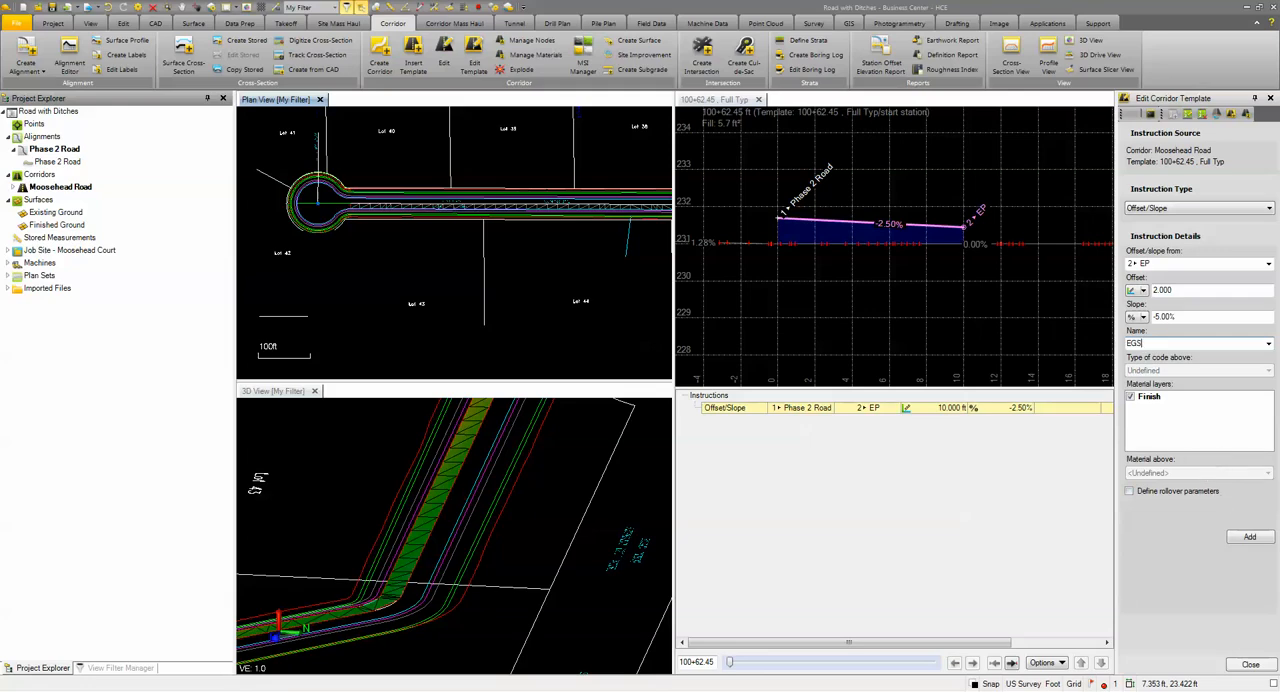
left_click(1249, 538)
Step: Add an Offset/Slope instruction from EGS with offset 3, slope -5.00% and name SHRD, and mirror the instructions to the road's other side
left_click(1150, 264)
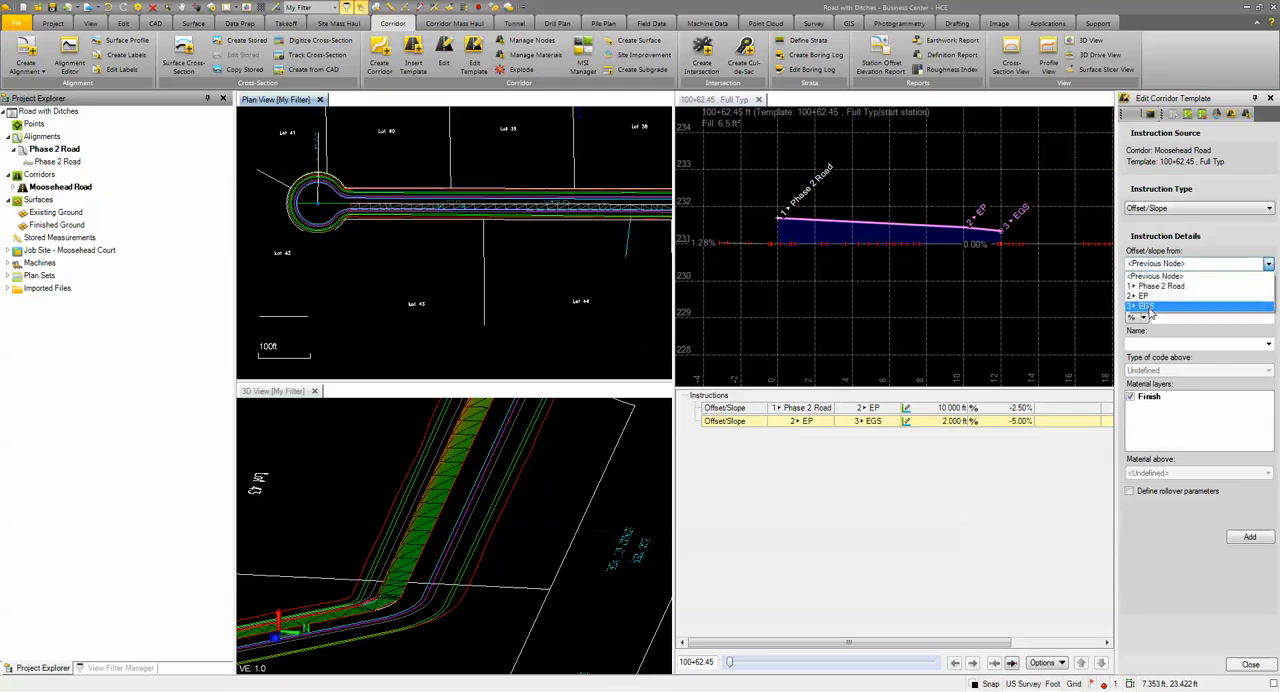
left_click(1150, 306)
left_click(1167, 291)
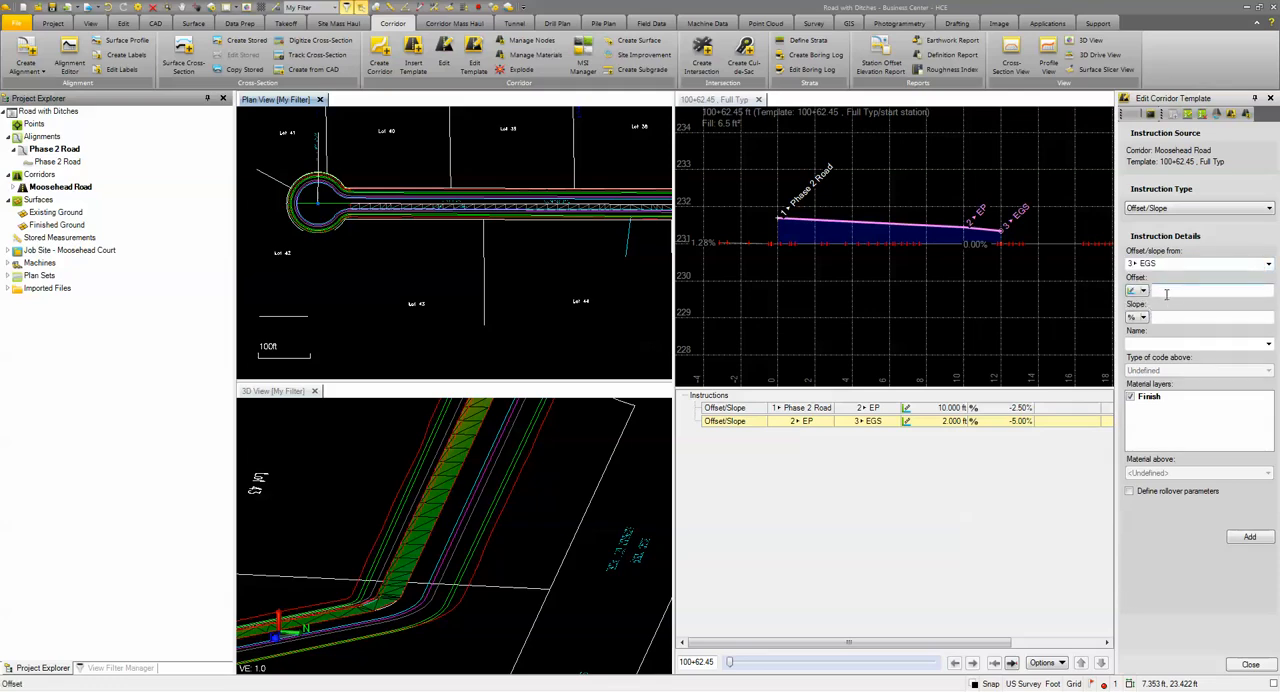
left_click(1167, 316)
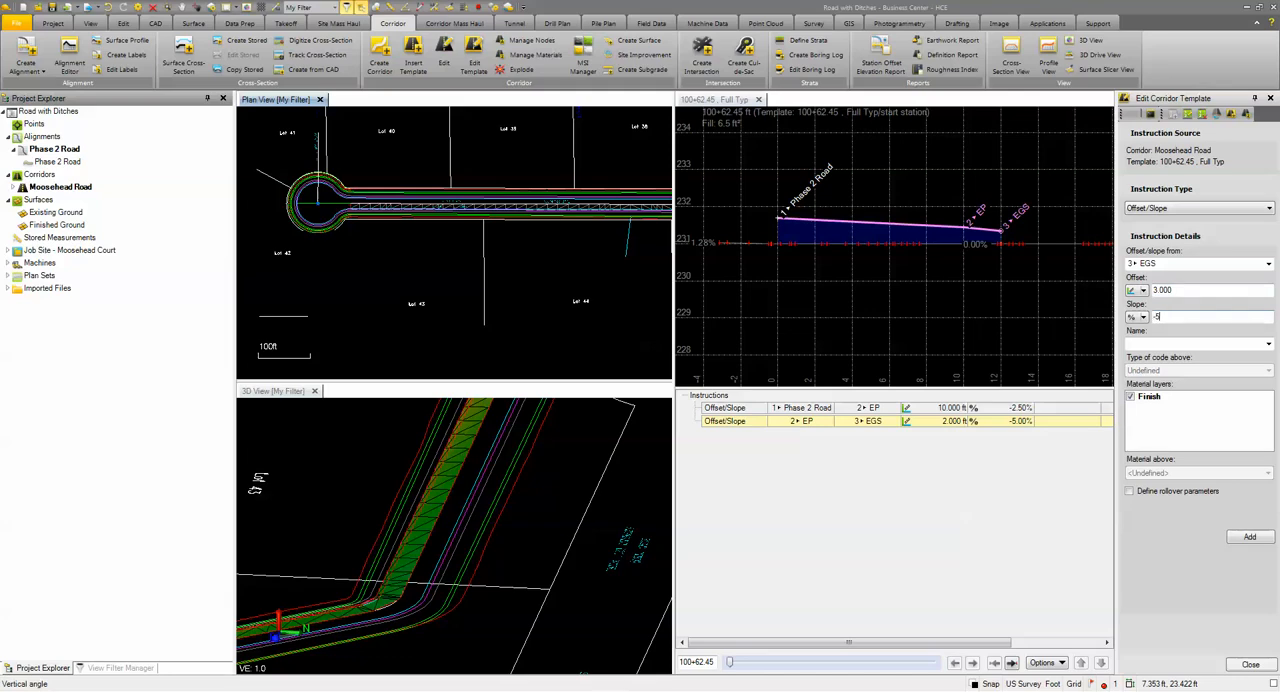
type("-5")
left_click(1158, 344)
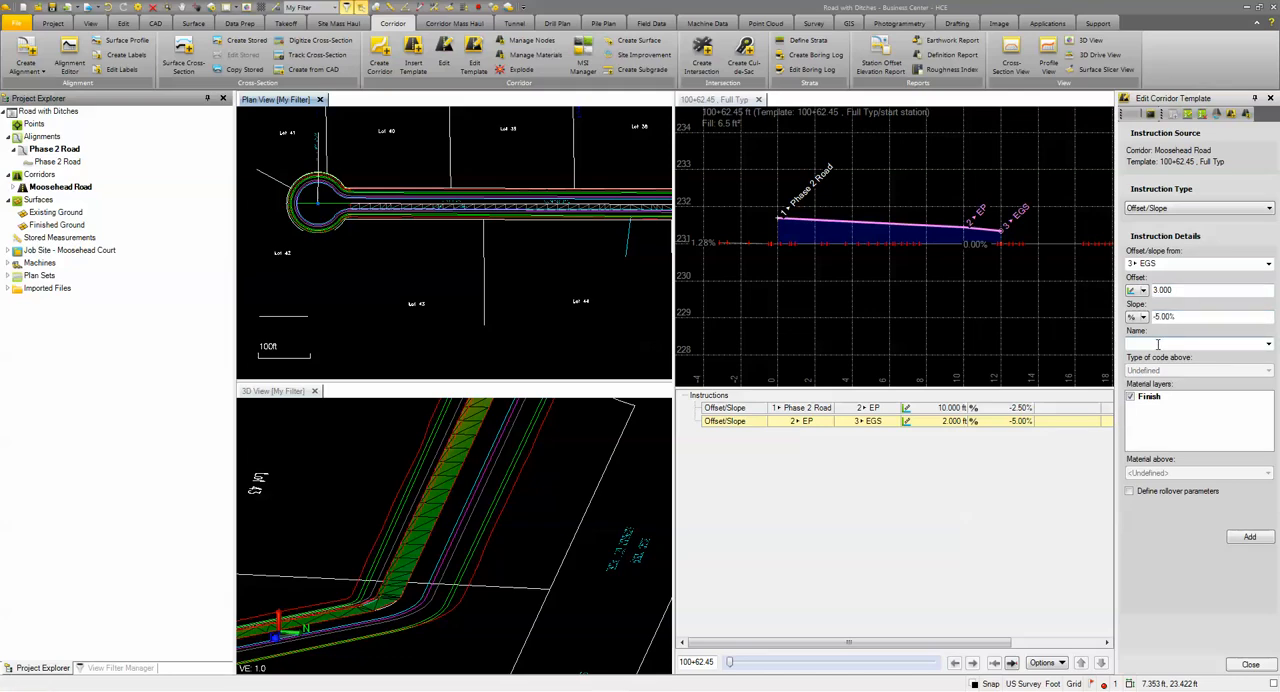
type("SH")
left_click(1249, 538)
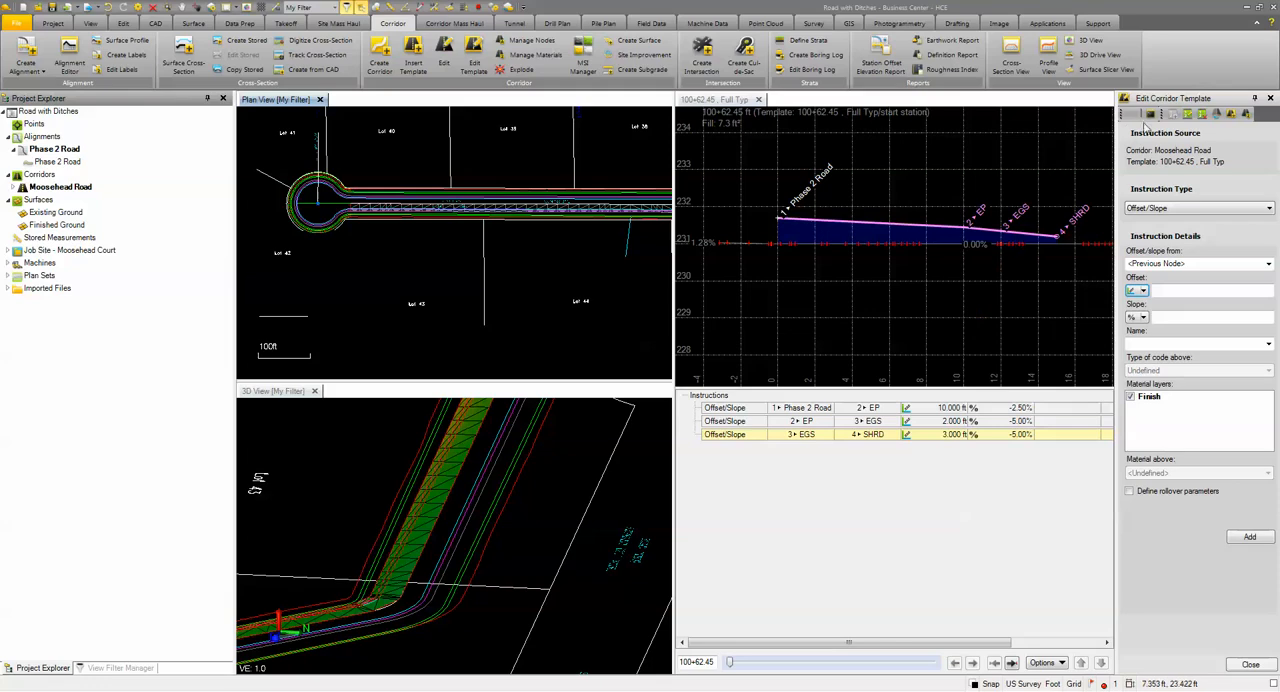
left_click(1216, 116)
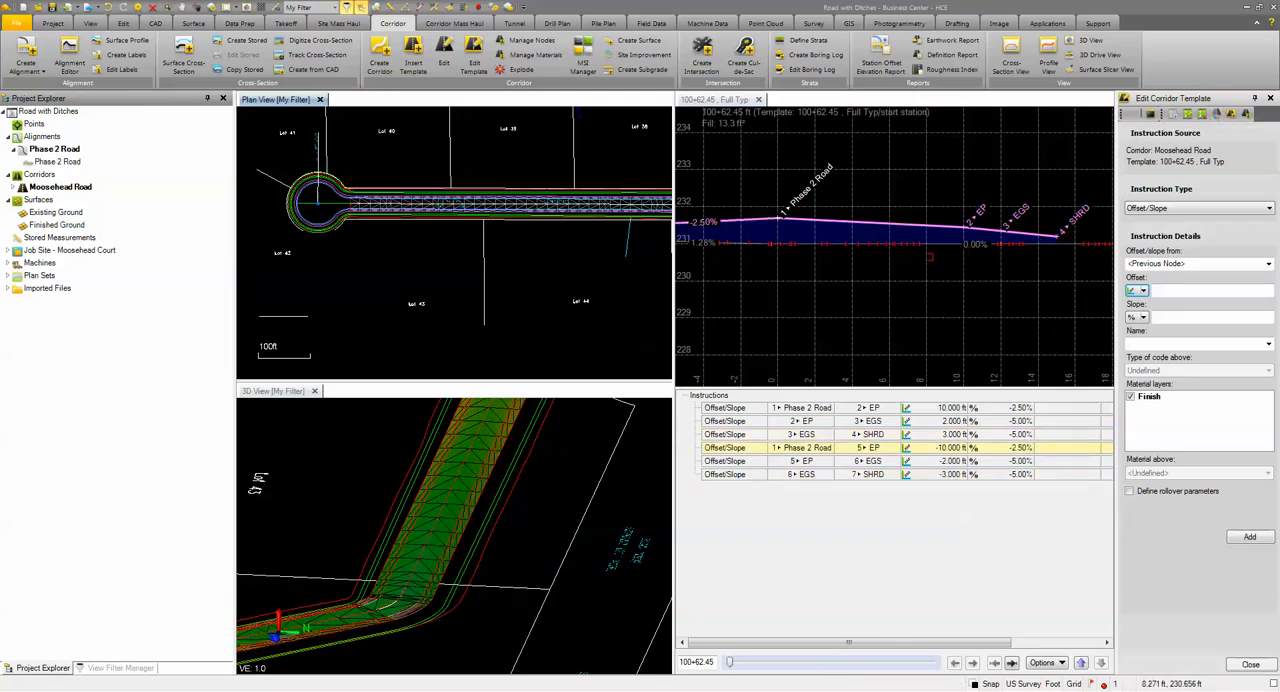
Step: Set up a Slope/Elevation instruction from node 4 SHRD with a ratio slope of -2:1
middle_click_drag(1017, 272, 785, 257)
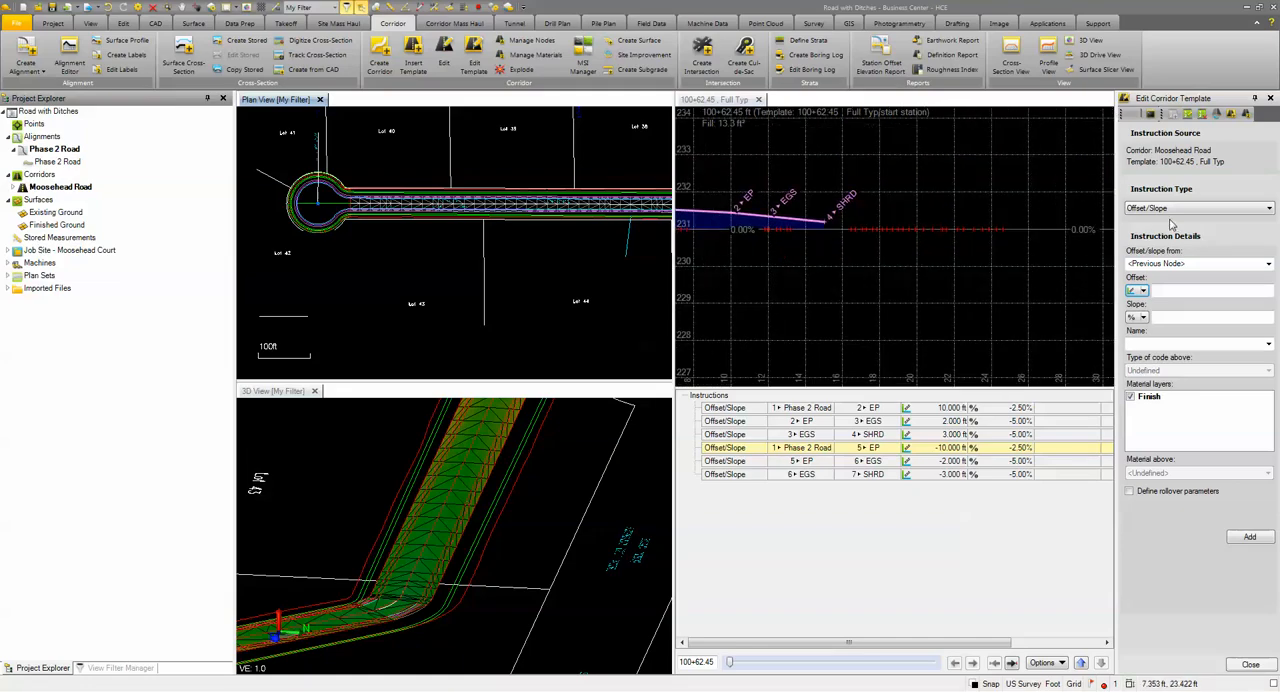
left_click(1166, 208)
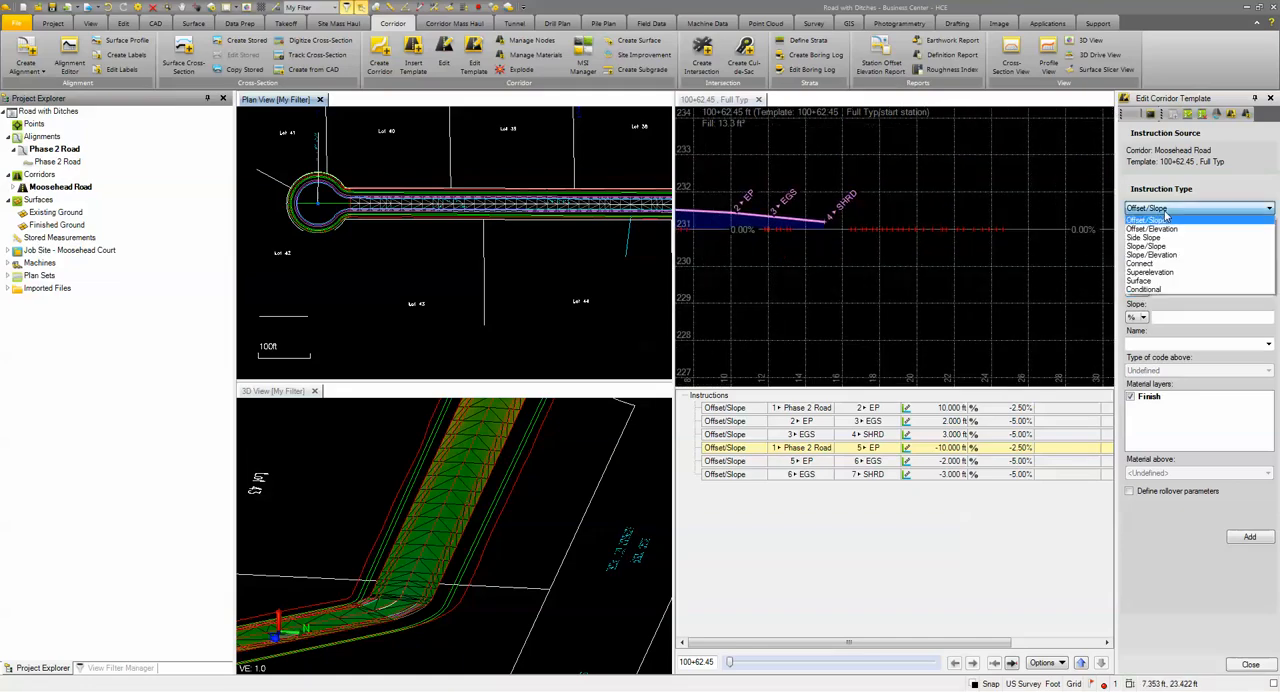
left_click(1141, 257)
left_click(1145, 266)
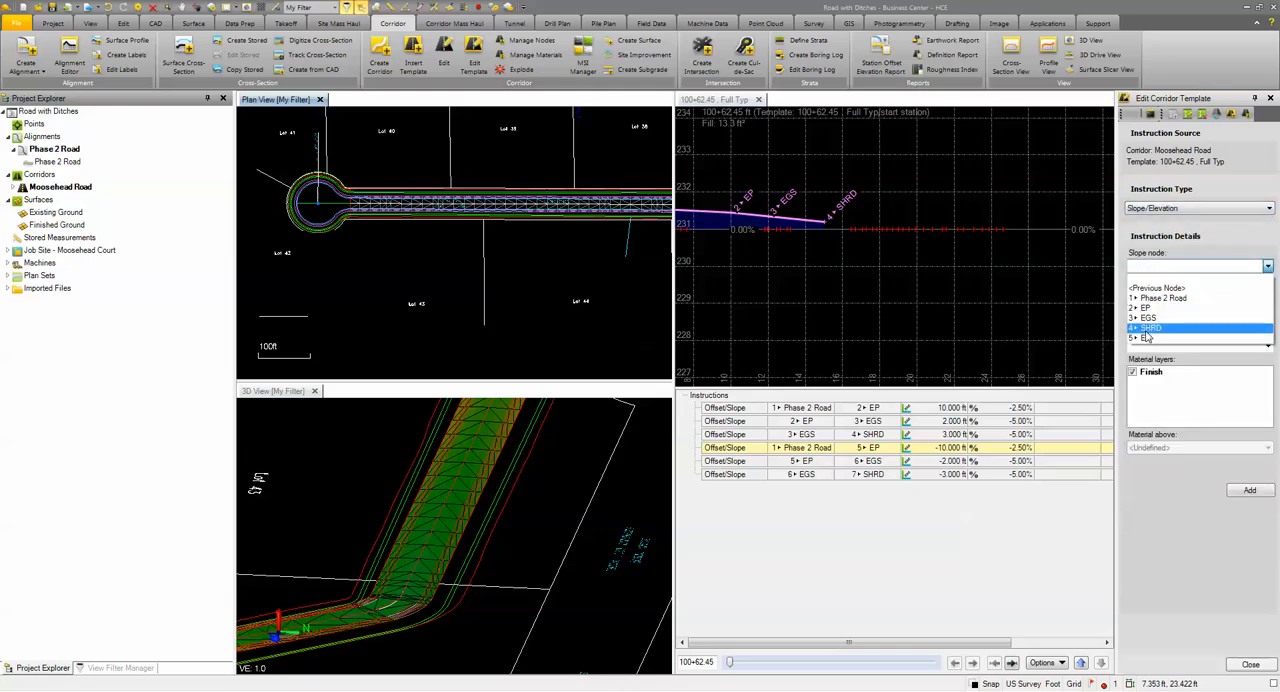
left_click(1146, 333)
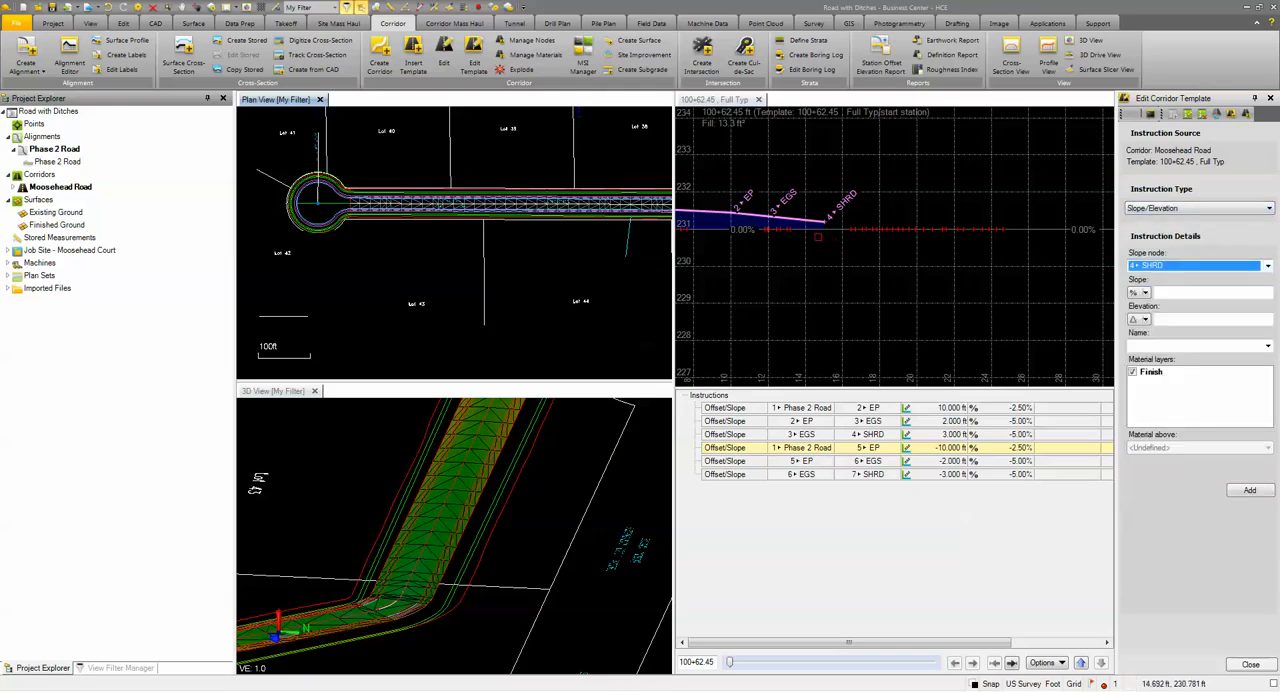
left_click(1146, 293)
left_click(1149, 320)
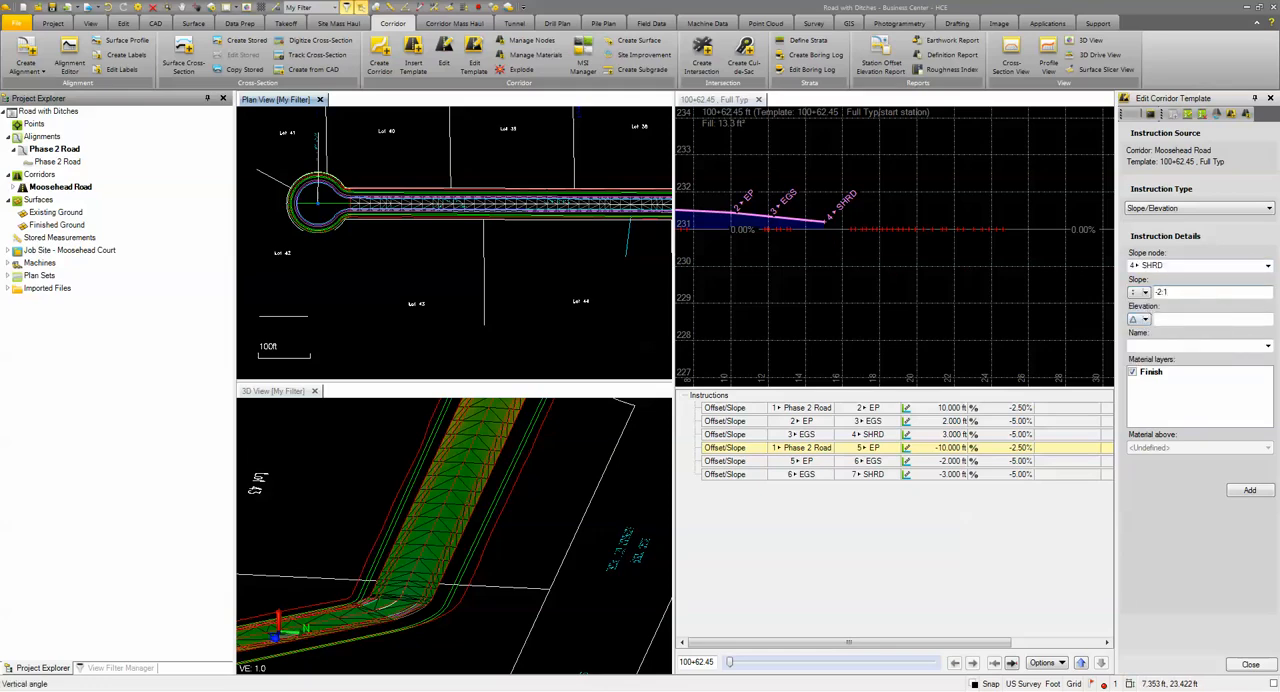
Step: Define the instruction's elevation by an elevation table and open that table for editing
left_click(1146, 320)
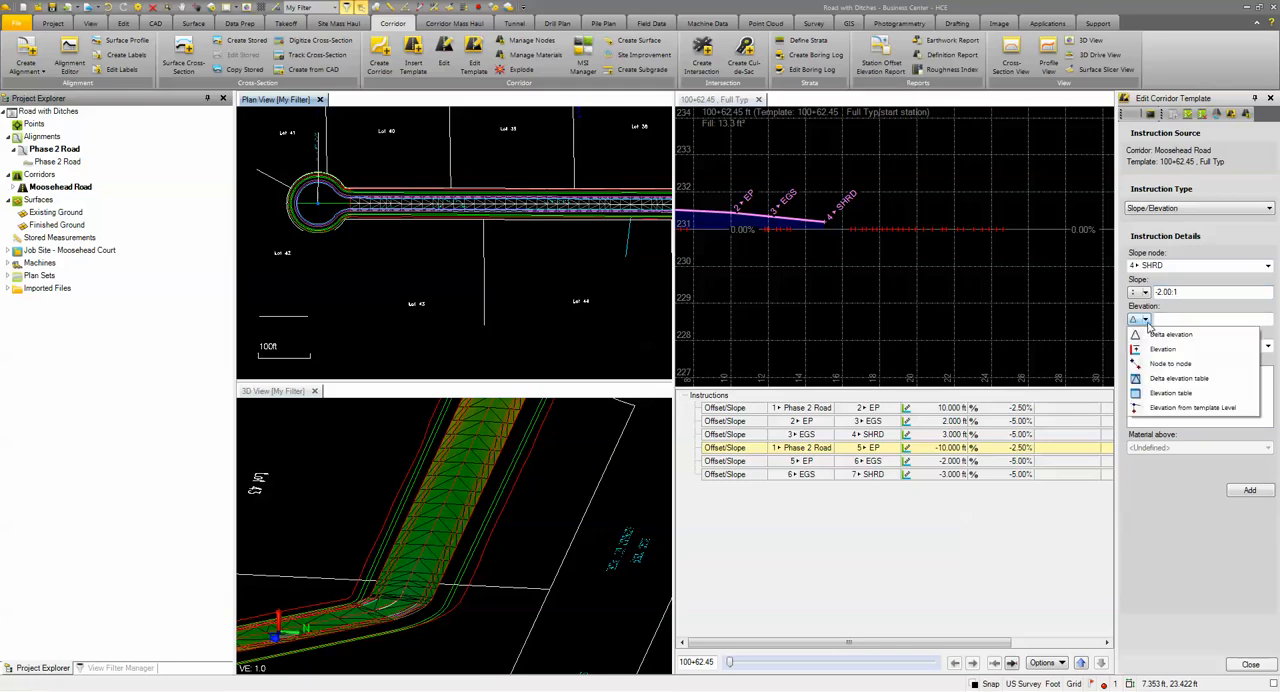
left_click(1151, 396)
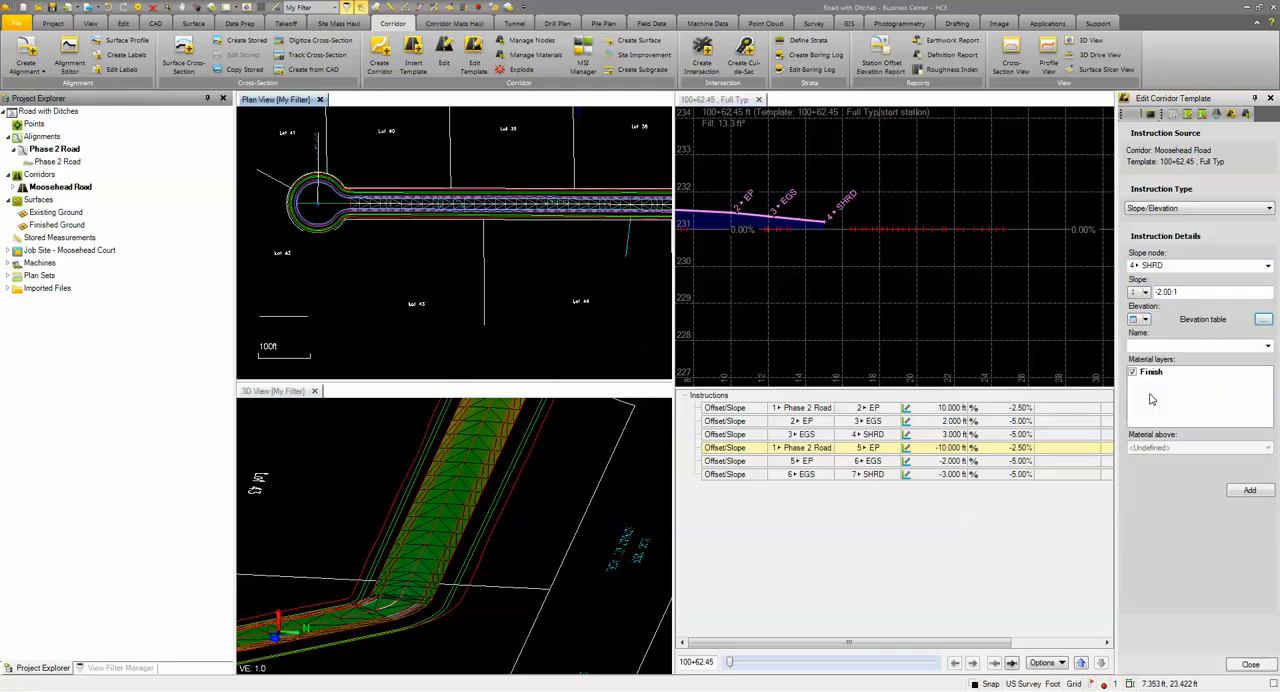
left_click(1264, 322)
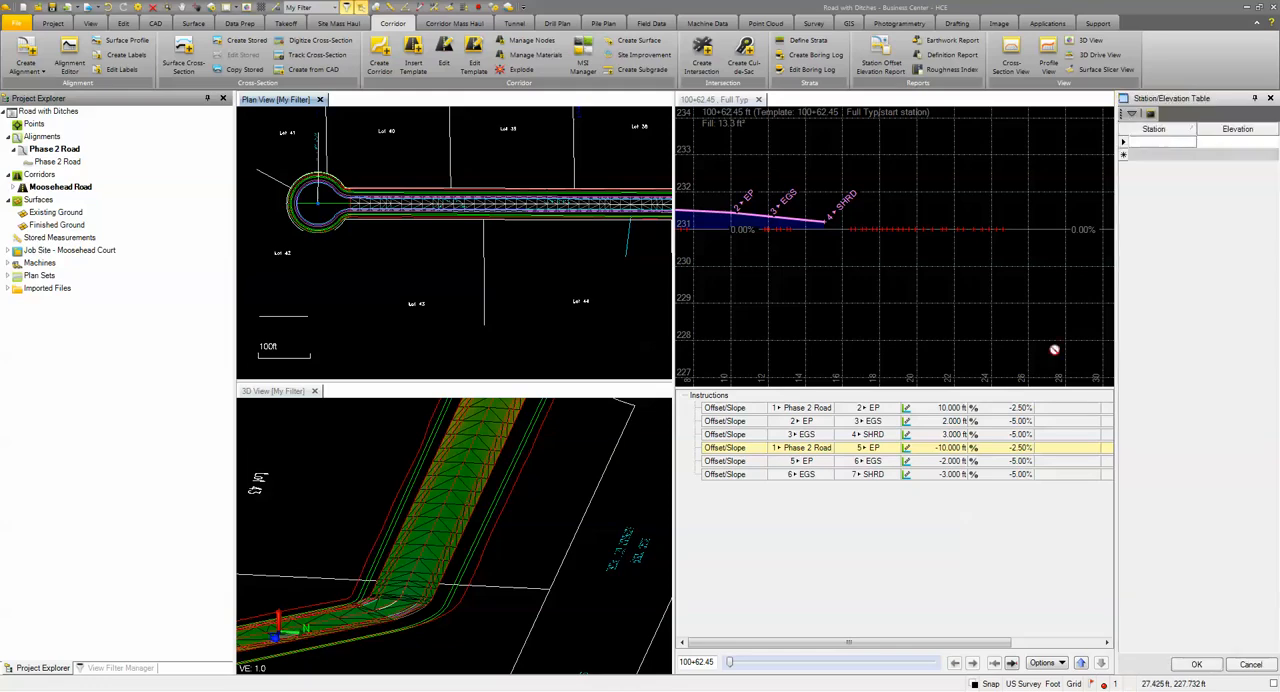
Step: Enter the right ditch grade's first point from the plan profile in the table: station 100+50, elevation 229
left_click(1166, 144)
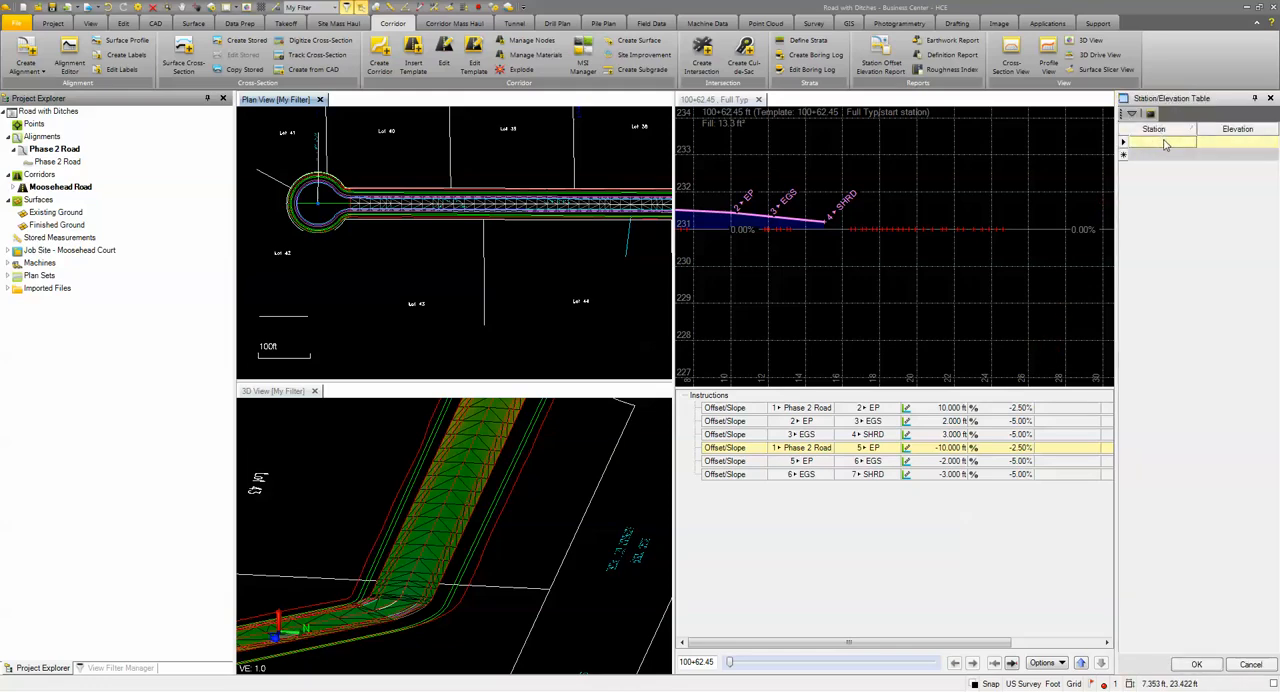
left_click(1173, 148)
scroll(471, 257, "down", 3)
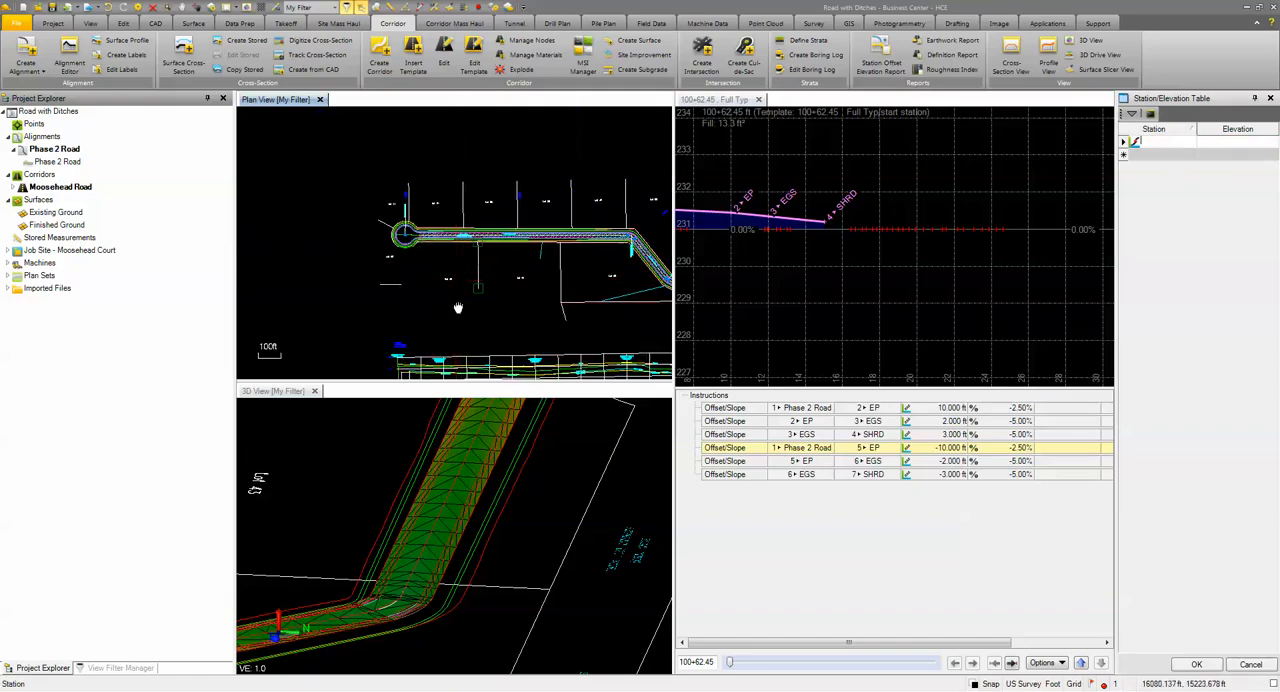
middle_click_drag(457, 308, 421, 203)
scroll(367, 280, "up", 5)
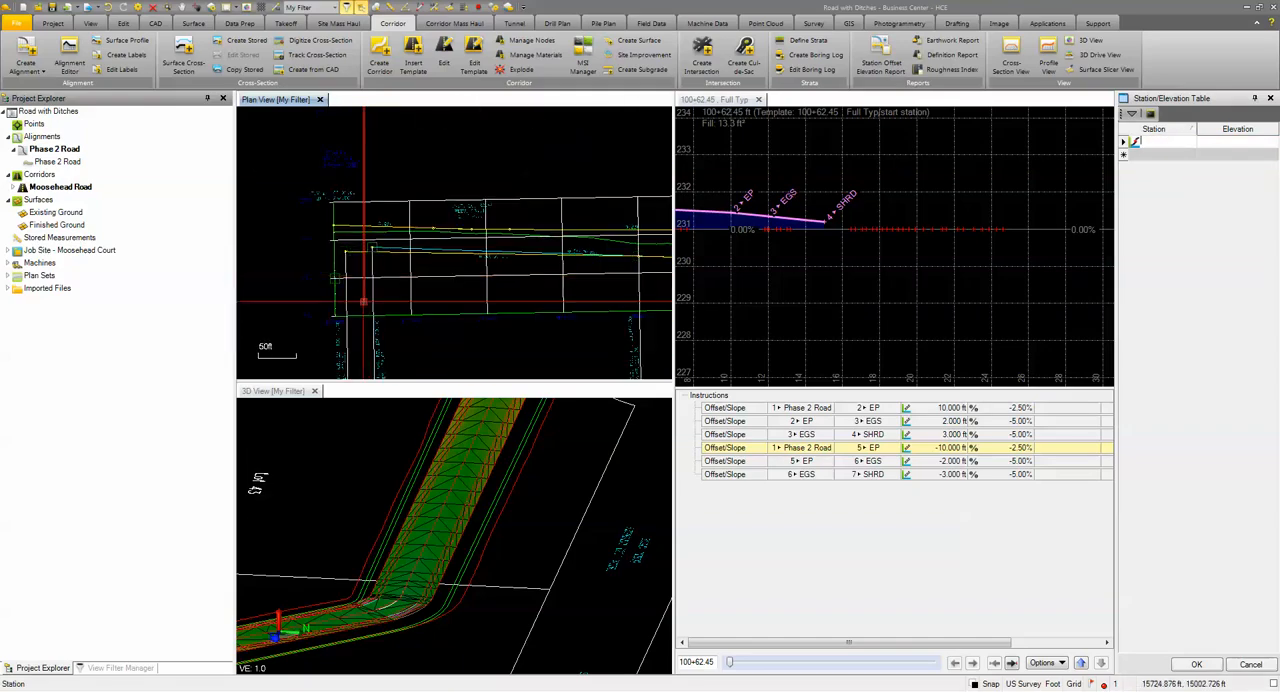
scroll(364, 299, "up", 2)
middle_click_drag(408, 301, 400, 313)
scroll(399, 313, "up", 5)
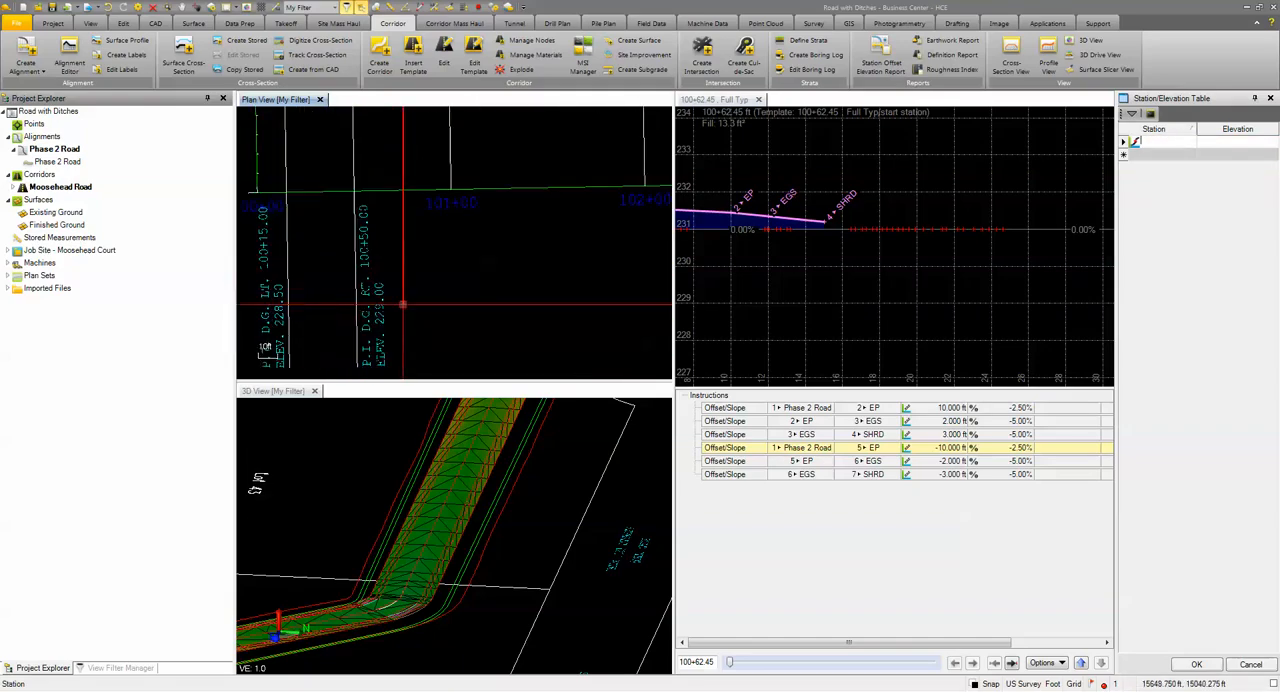
middle_click_drag(418, 268, 418, 265)
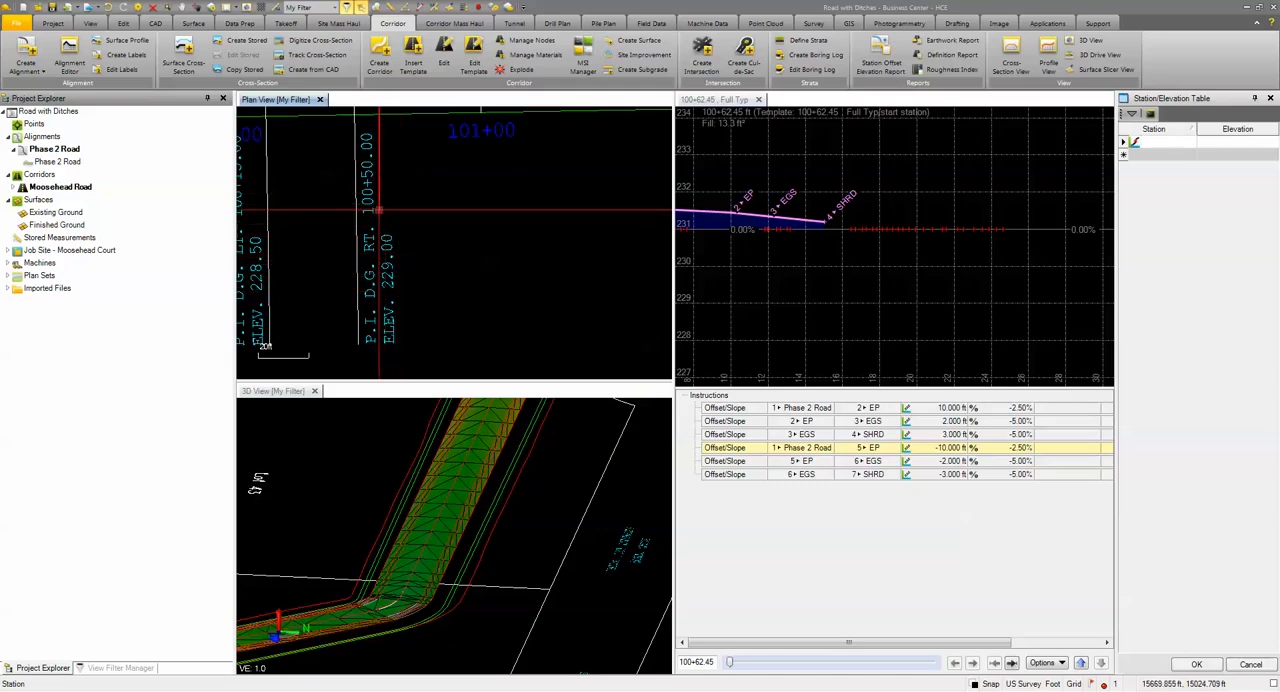
left_click(1158, 142)
type("10")
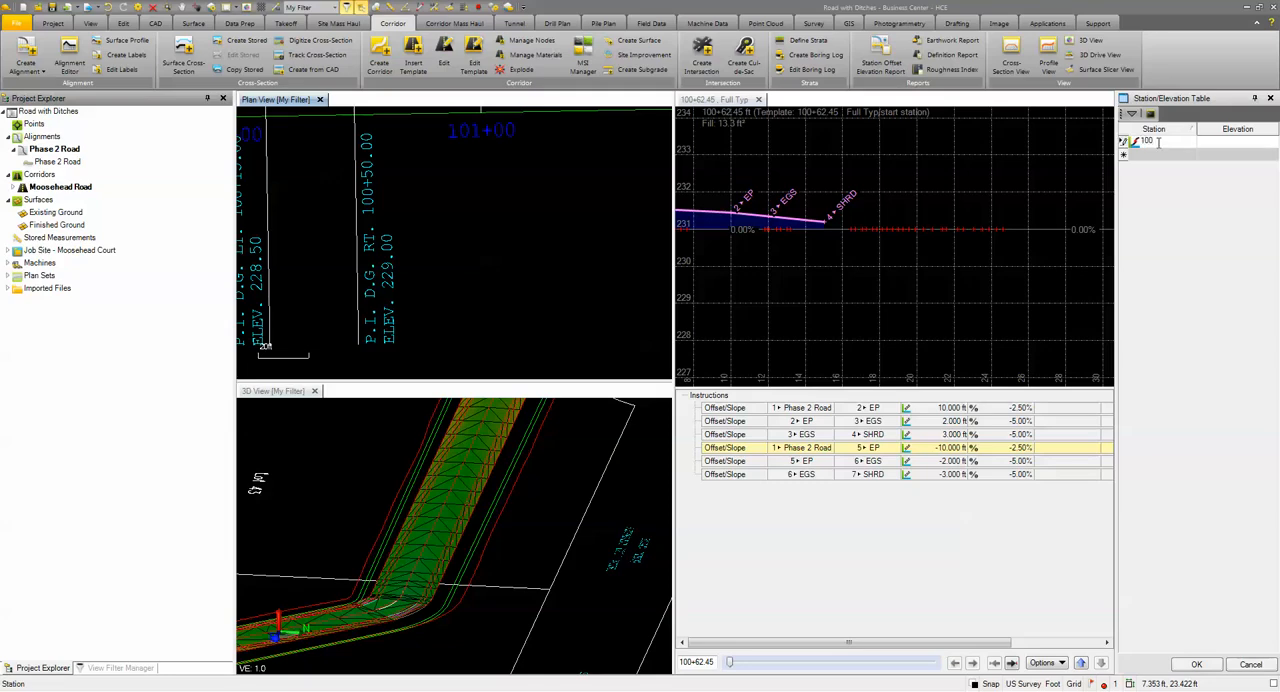
type("0+50")
key("Tab")
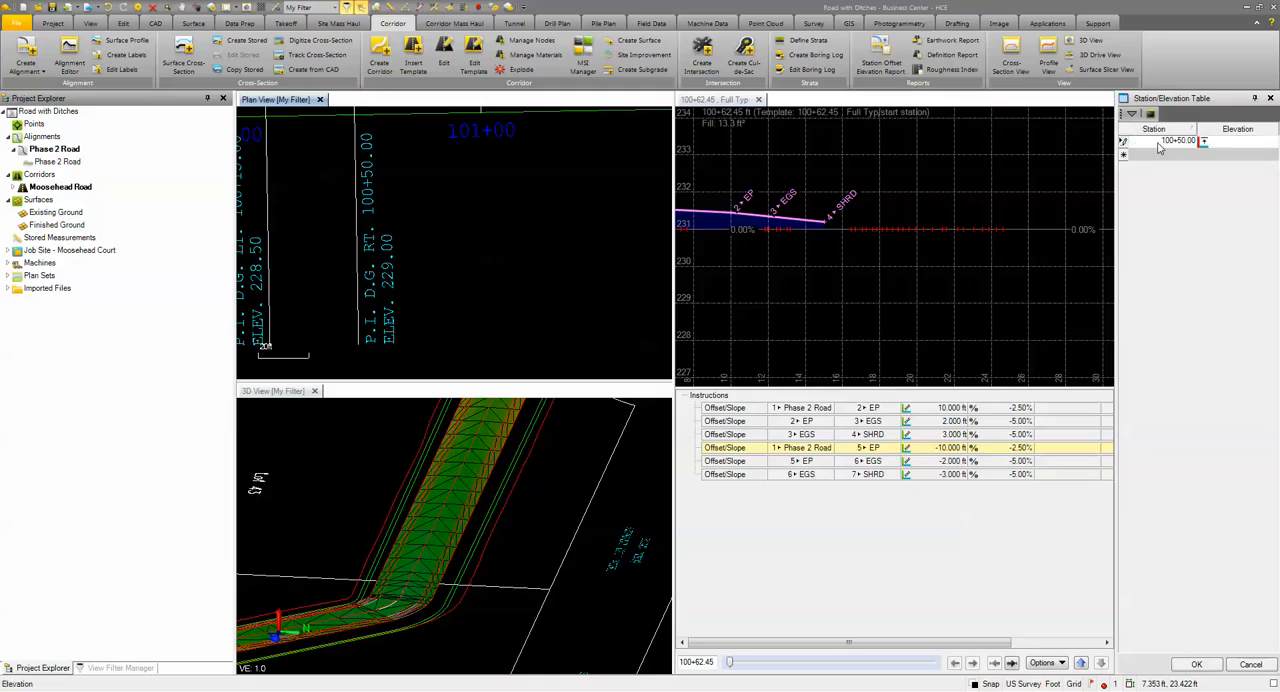
type("22")
key("Return")
Step: Find the next right ditch grade point along the plan profile and enter it in the table: station 106+00, elevation 226.20
scroll(541, 232, "down", 3)
middle_click_drag(532, 183, 334, 222)
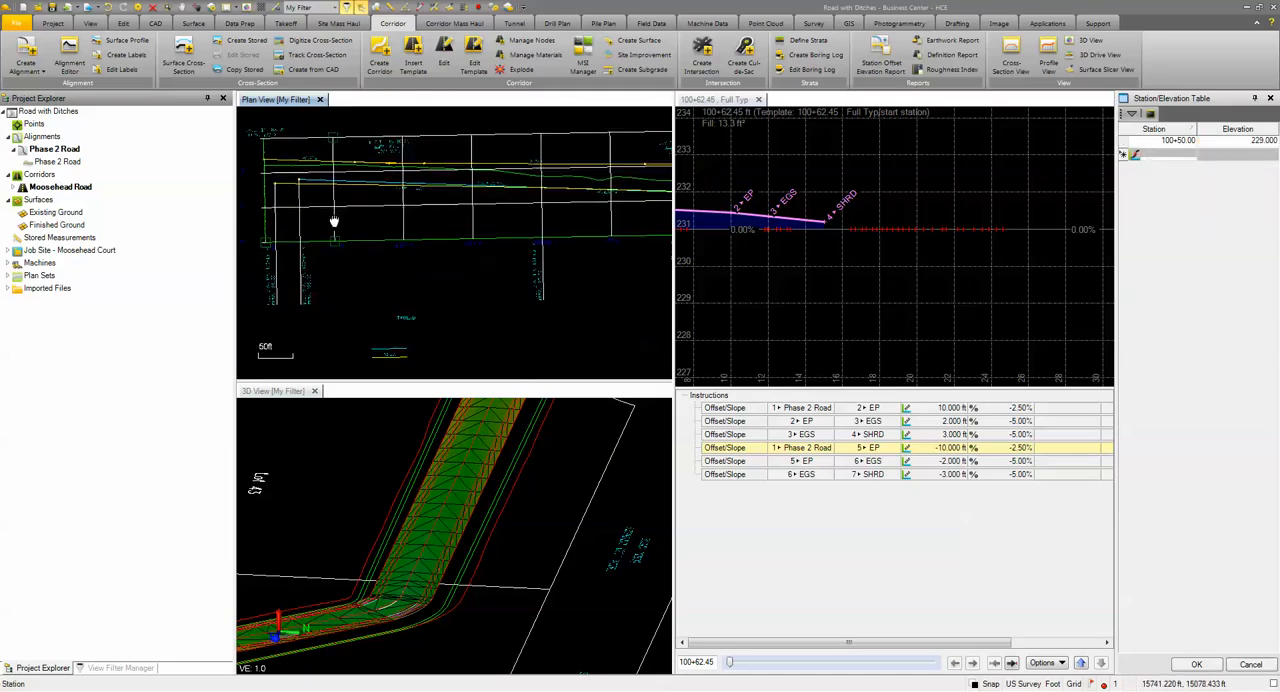
scroll(500, 286, "up", 4)
middle_click_drag(580, 285, 351, 297)
scroll(403, 292, "down", 2)
middle_click_drag(545, 291, 391, 335)
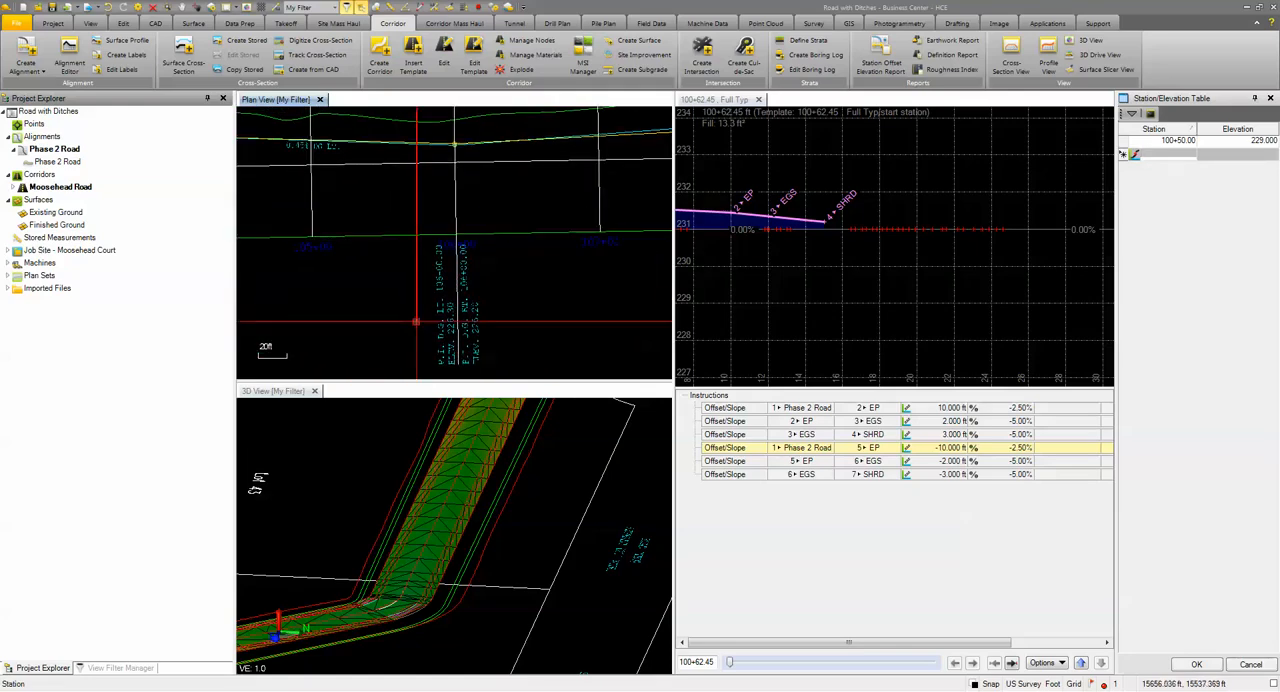
scroll(416, 321, "up", 2)
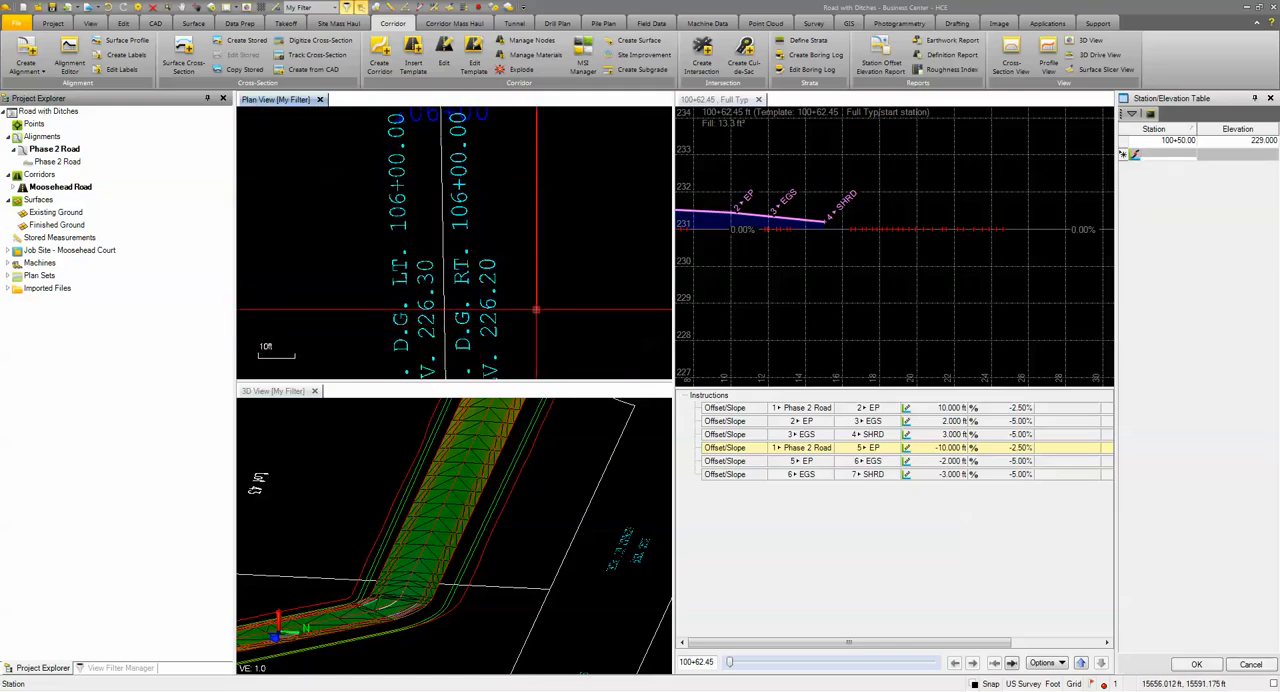
scroll(536, 310, "down", 1)
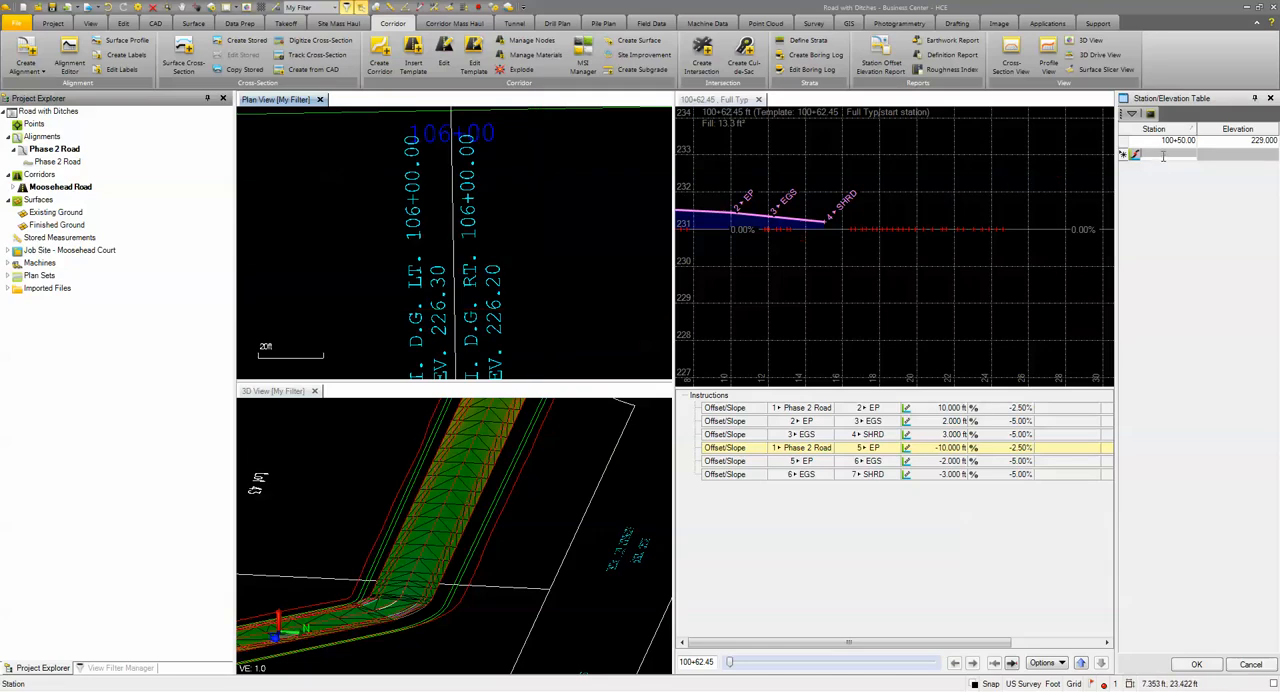
type("10600")
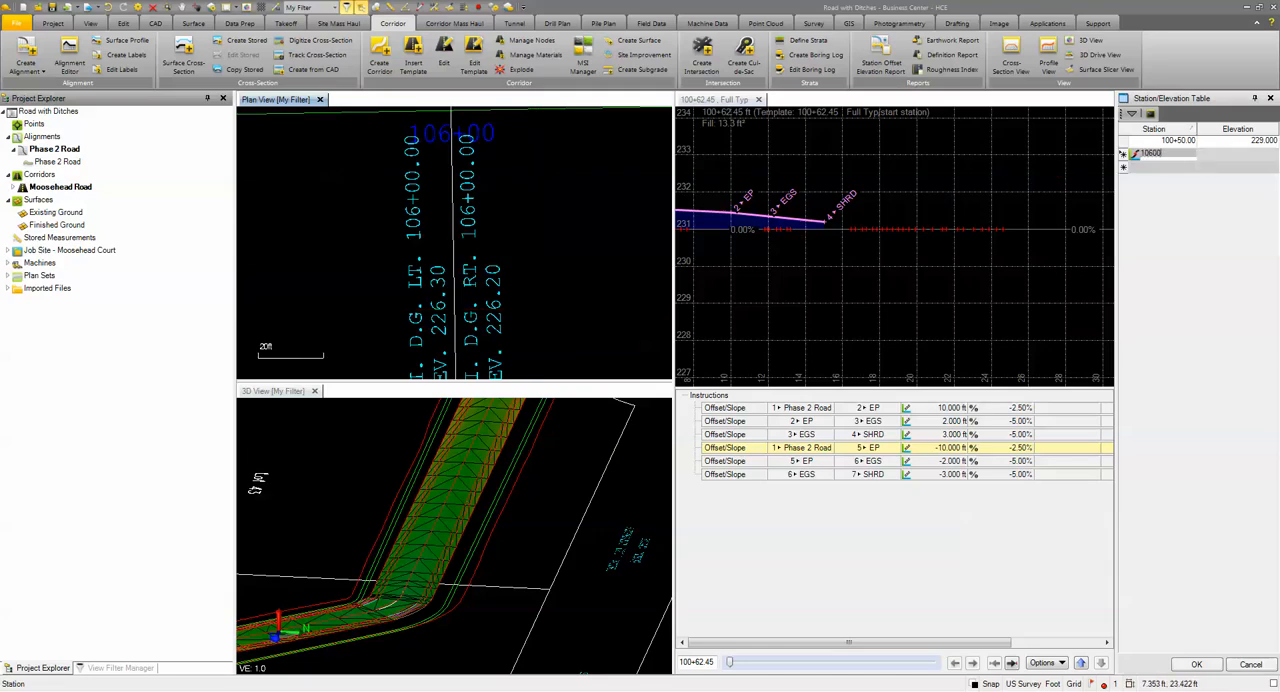
key("Tab")
type("2")
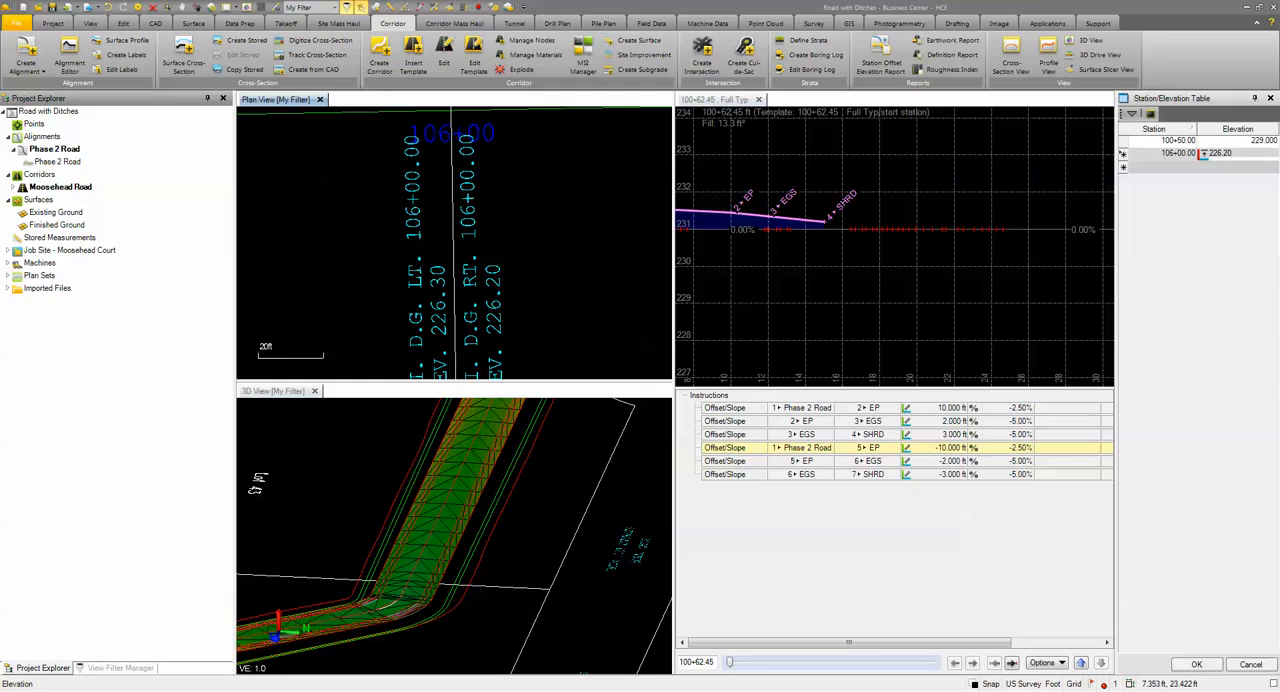
Step: Find the next right ditch grade point along the plan profile and add it to the table: station 110+00, elevation 228.50
left_click(1185, 170)
scroll(645, 237, "down", 1)
scroll(610, 250, "down", 3)
middle_click_drag(610, 250, 394, 306)
scroll(396, 306, "down", 1)
middle_click_drag(498, 286, 415, 276)
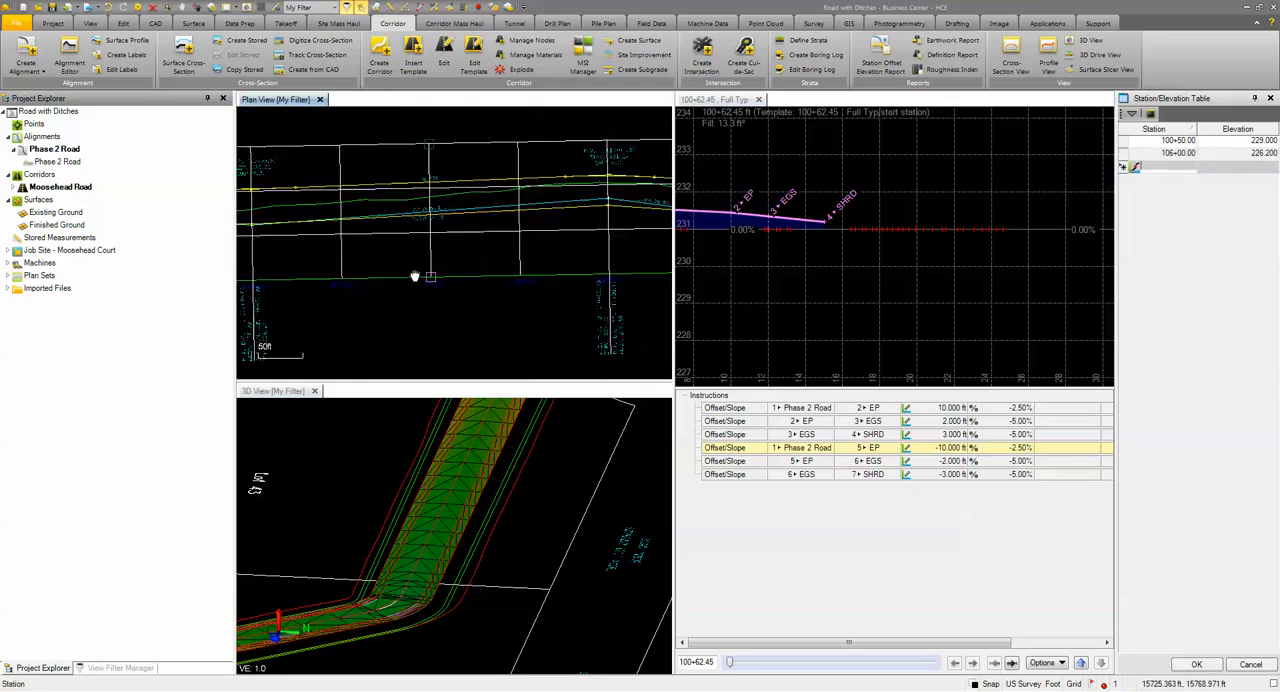
scroll(415, 276, "up", 4)
middle_click_drag(527, 327, 520, 247)
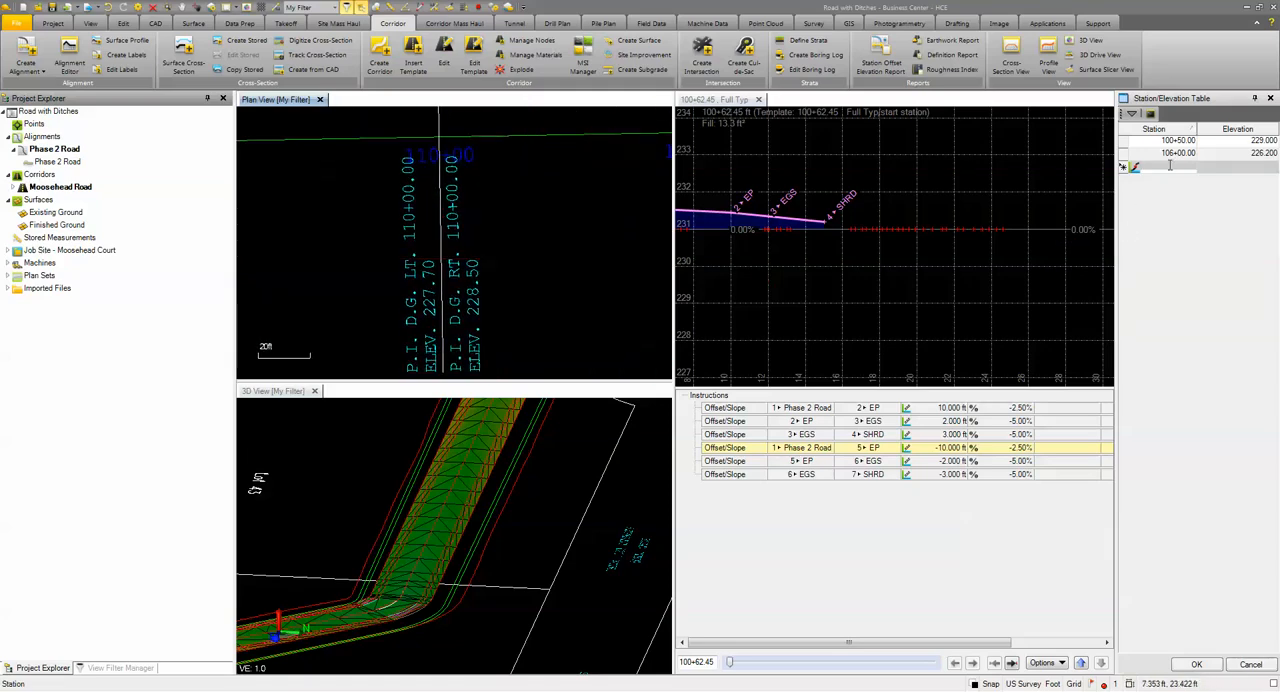
type("11000")
key("Tab")
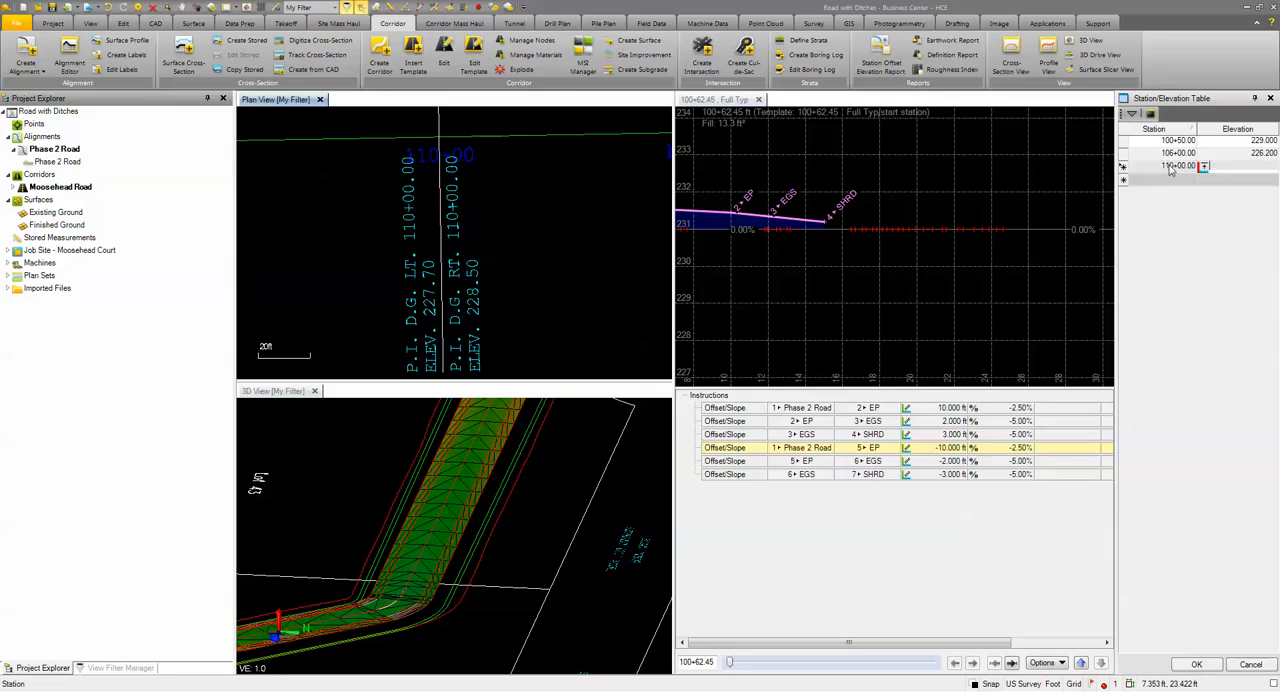
type("228.50")
key("Return")
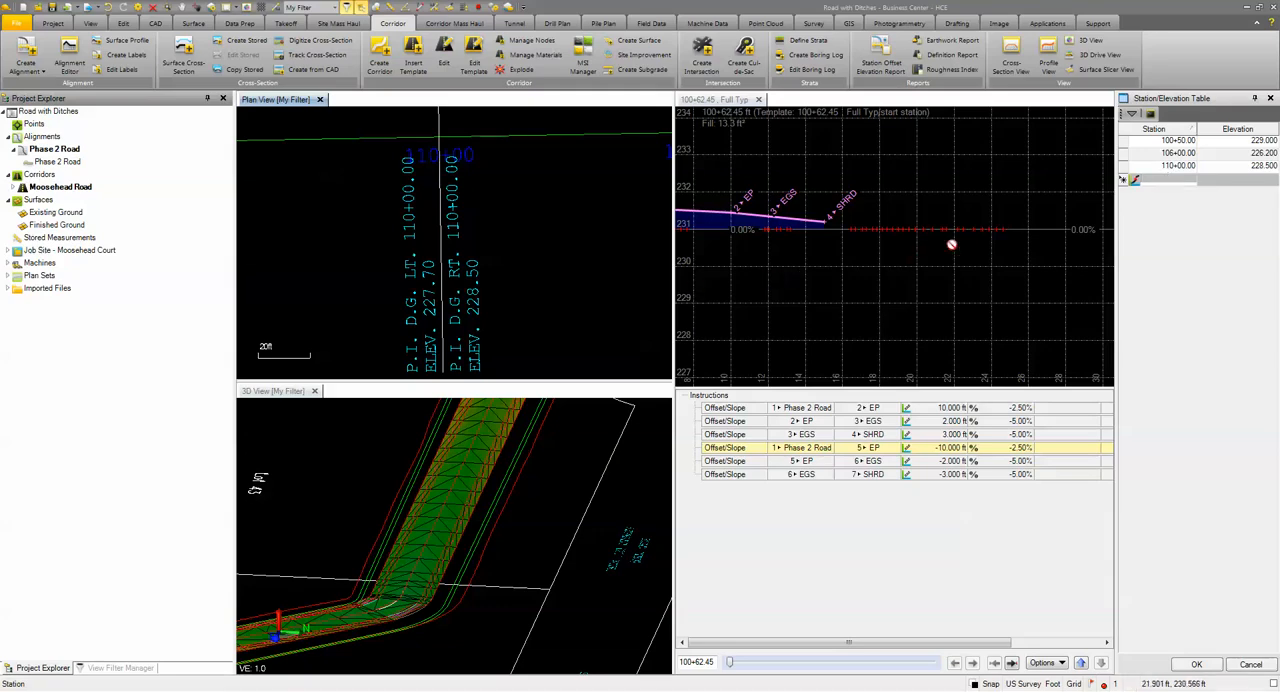
Step: Add the following right ditch grade point from the profile to the table: station 111+00, elevation 227
scroll(459, 290, "down", 5)
scroll(459, 290, "down", 2)
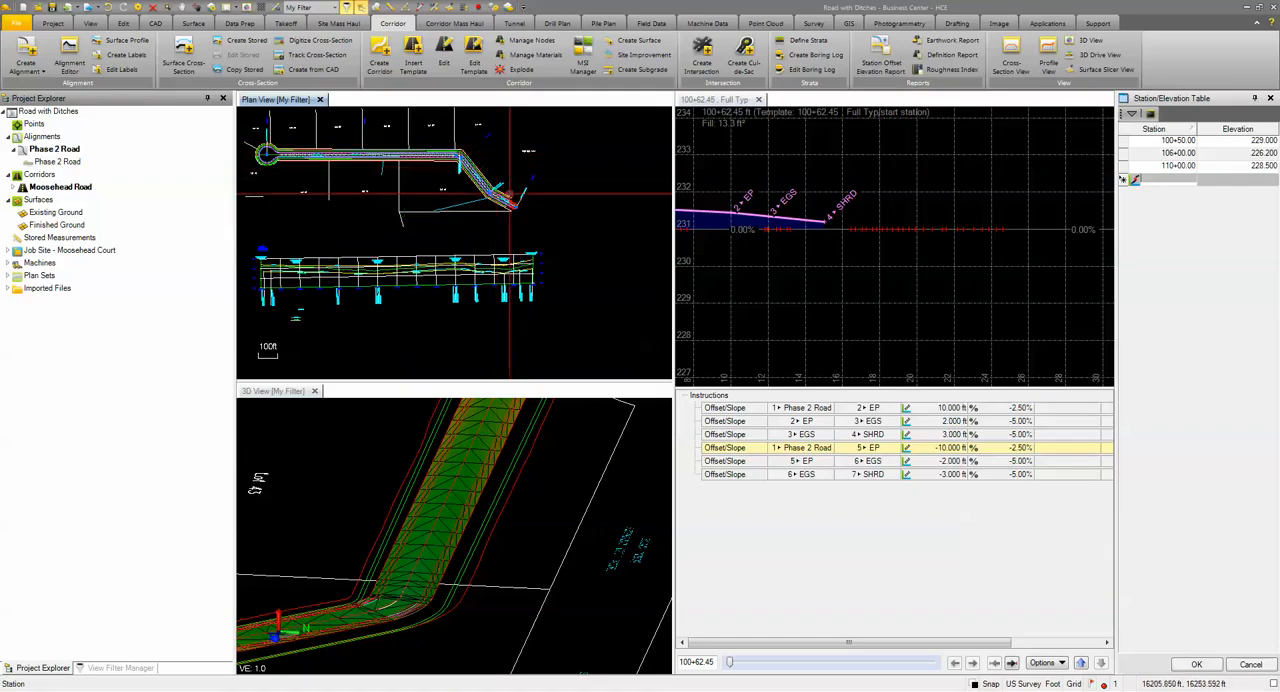
scroll(455, 310, "up", 5)
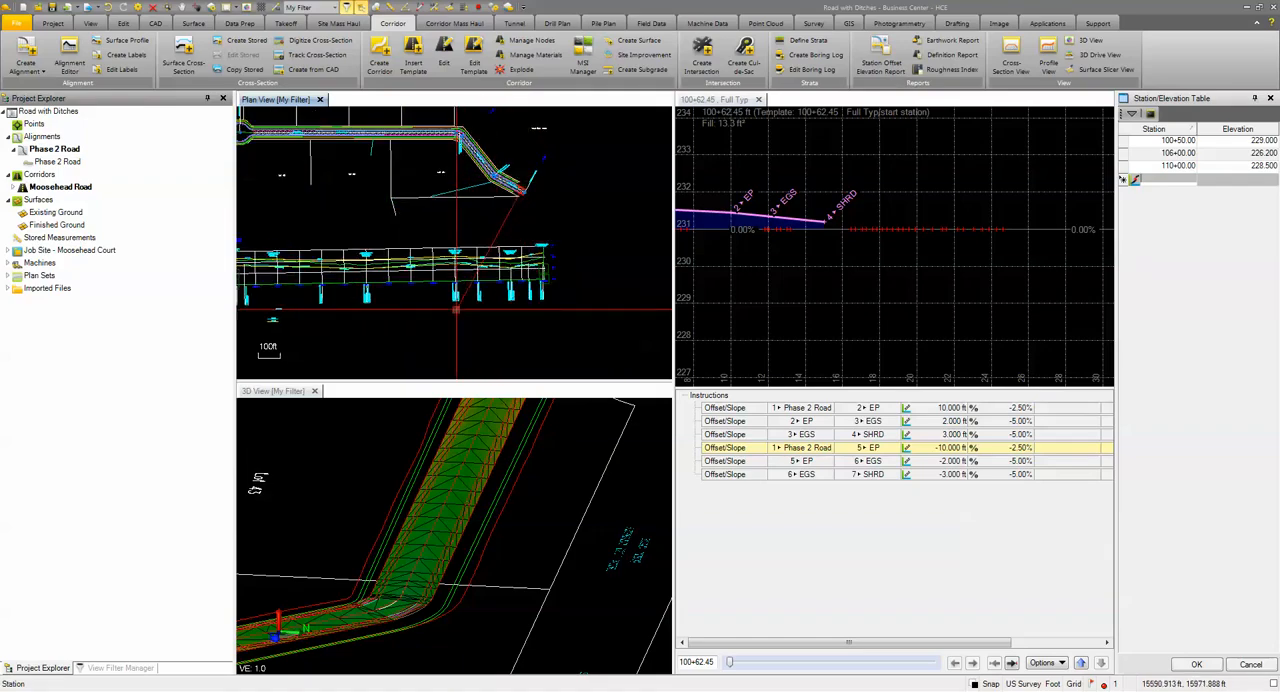
scroll(482, 255, "up", 5)
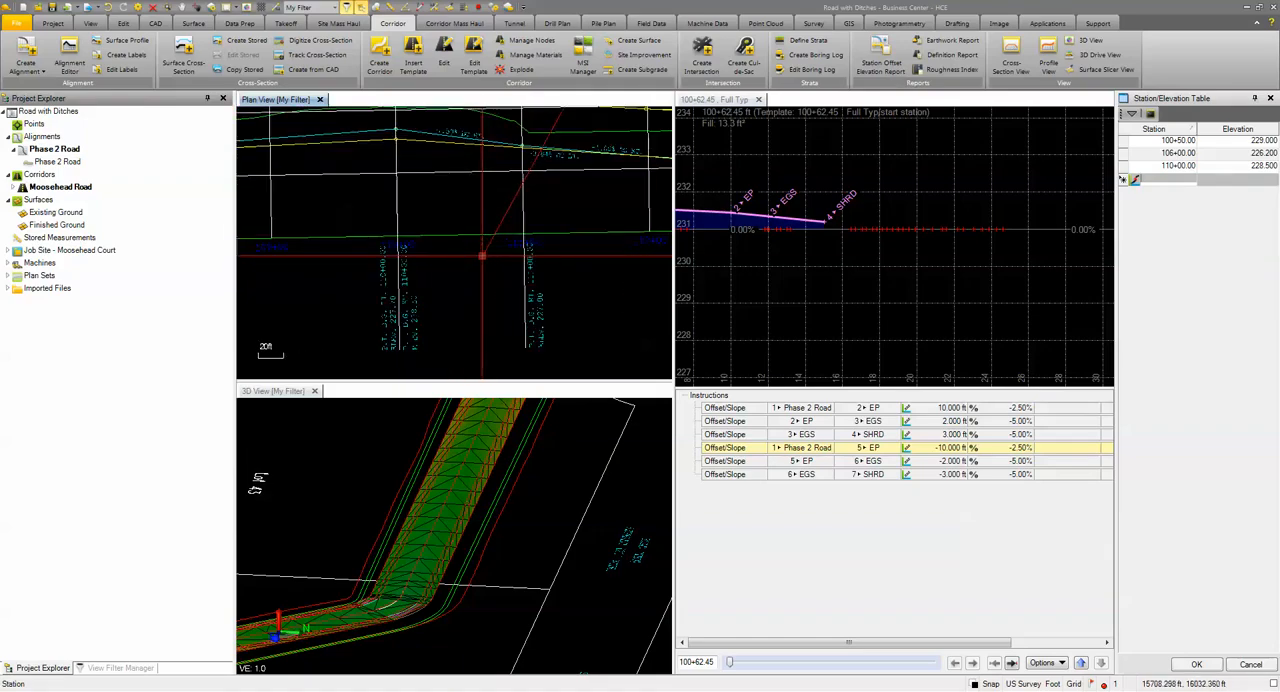
scroll(592, 315, "up", 1)
middle_click_drag(591, 314, 520, 277)
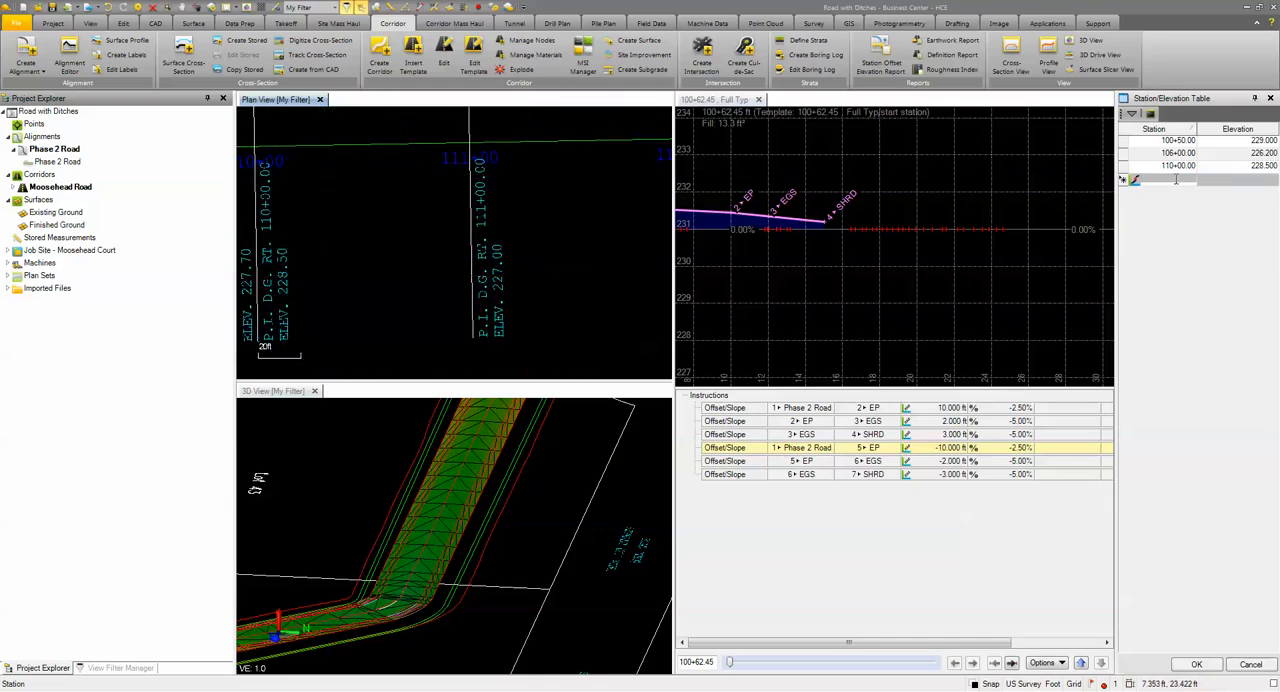
type("11100")
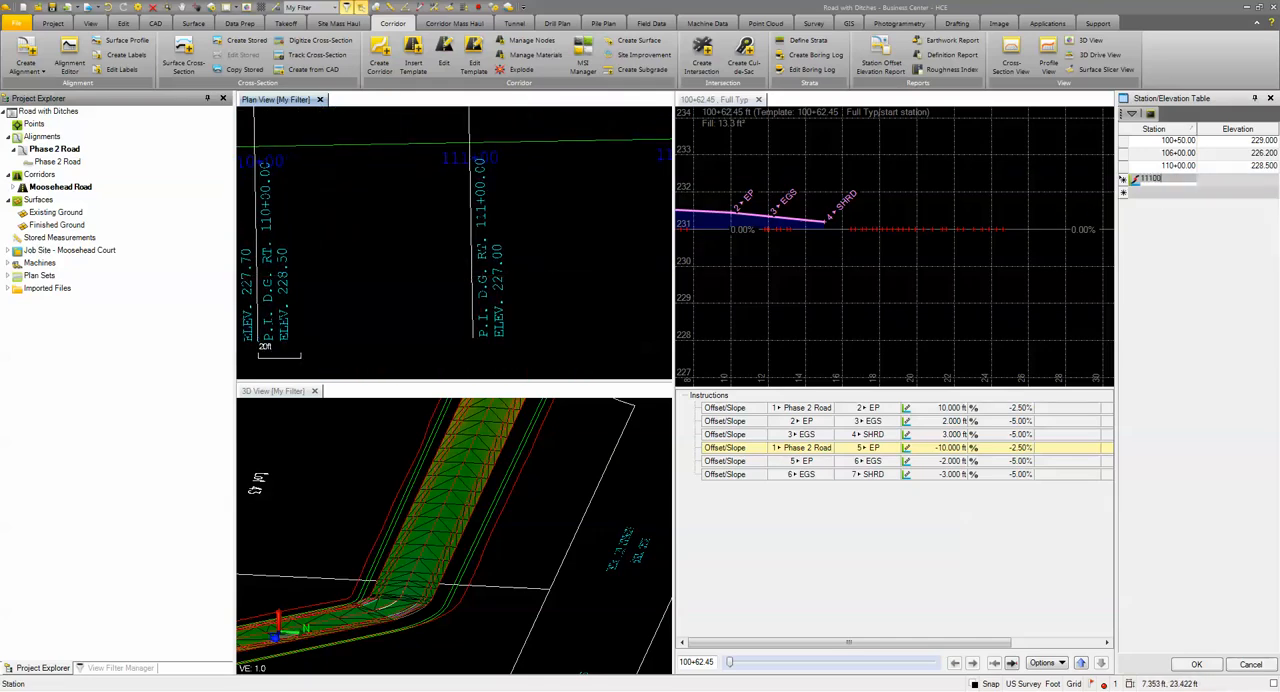
key("Tab")
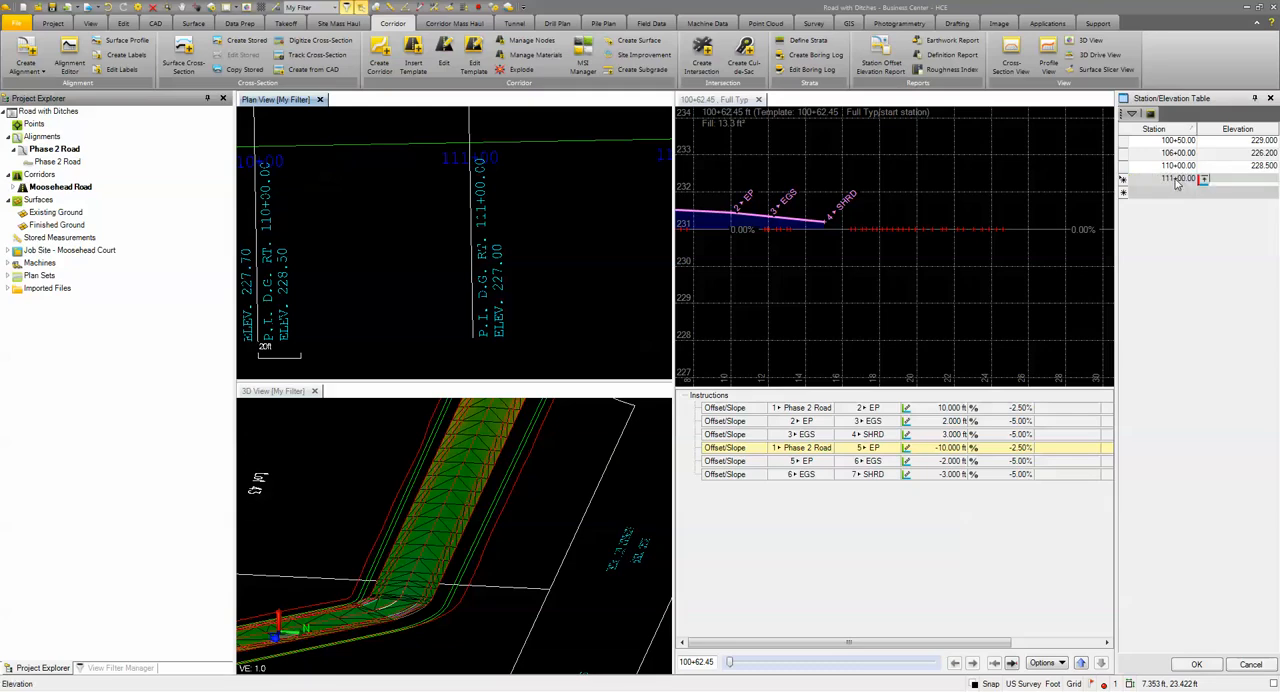
type("227")
key("Tab")
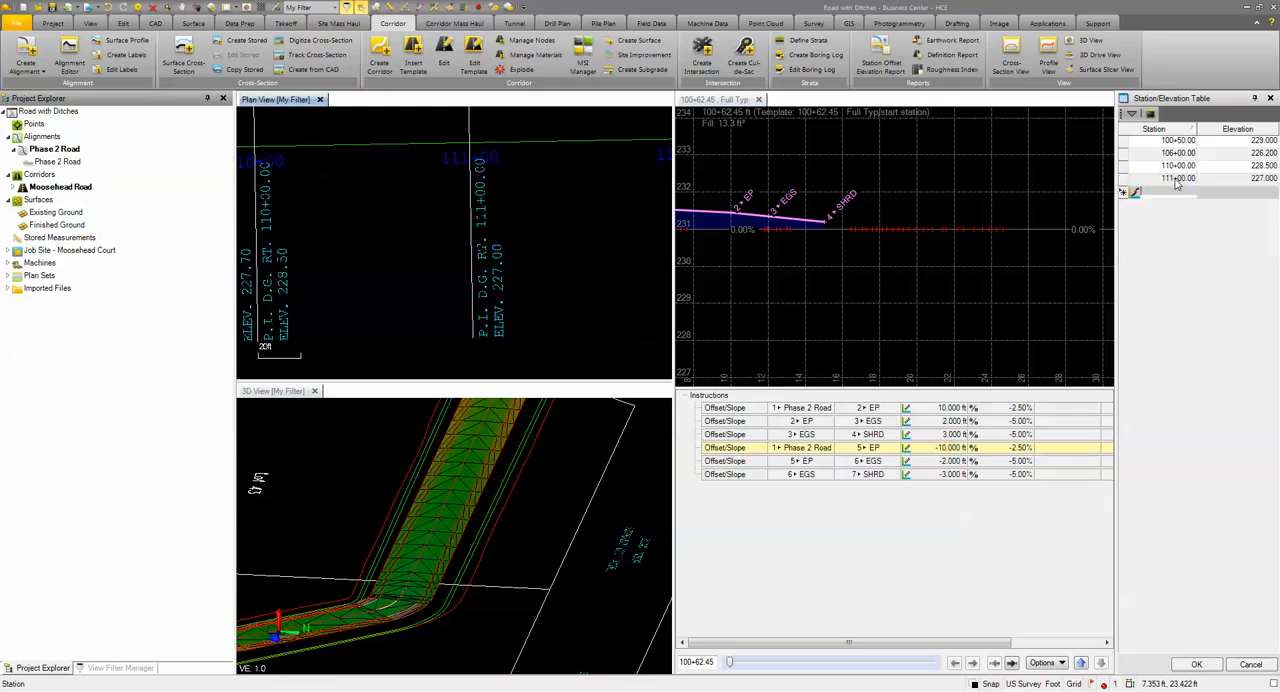
Step: Locate the next right ditch grade label and enter its point in the table: station 112+50, elevation 225.50
scroll(563, 266, "down", 2)
middle_click_drag(563, 266, 354, 292)
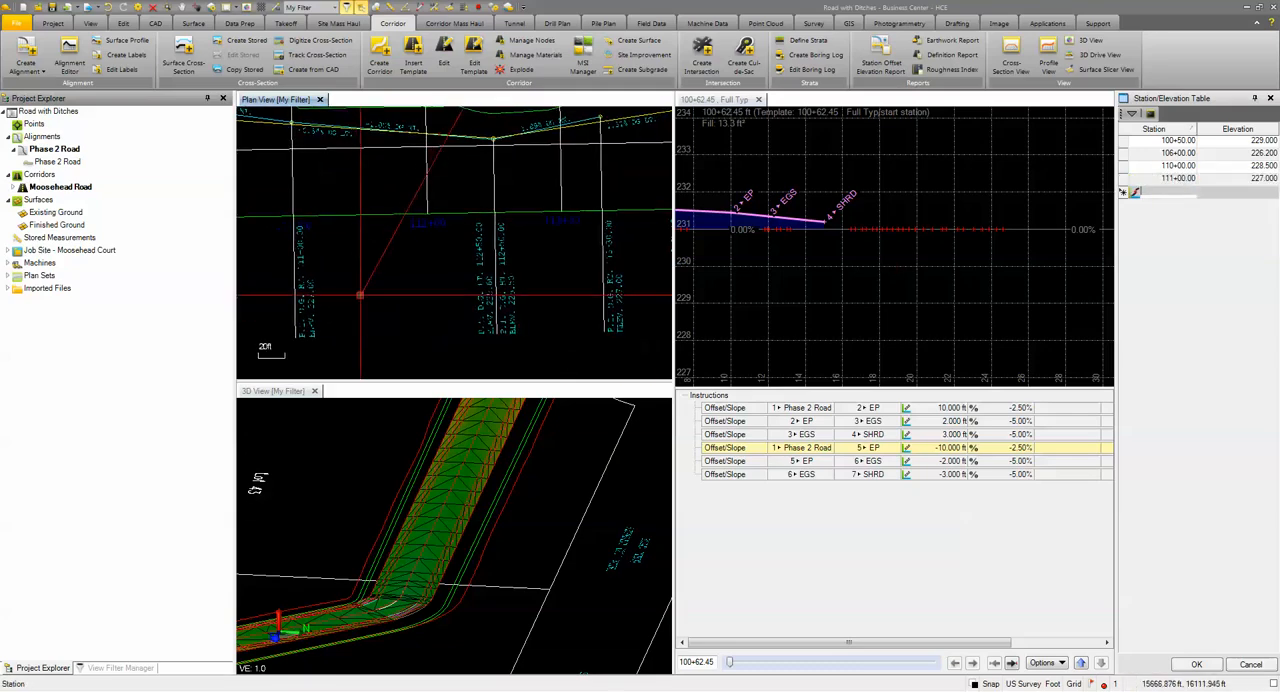
scroll(526, 295, "up", 2)
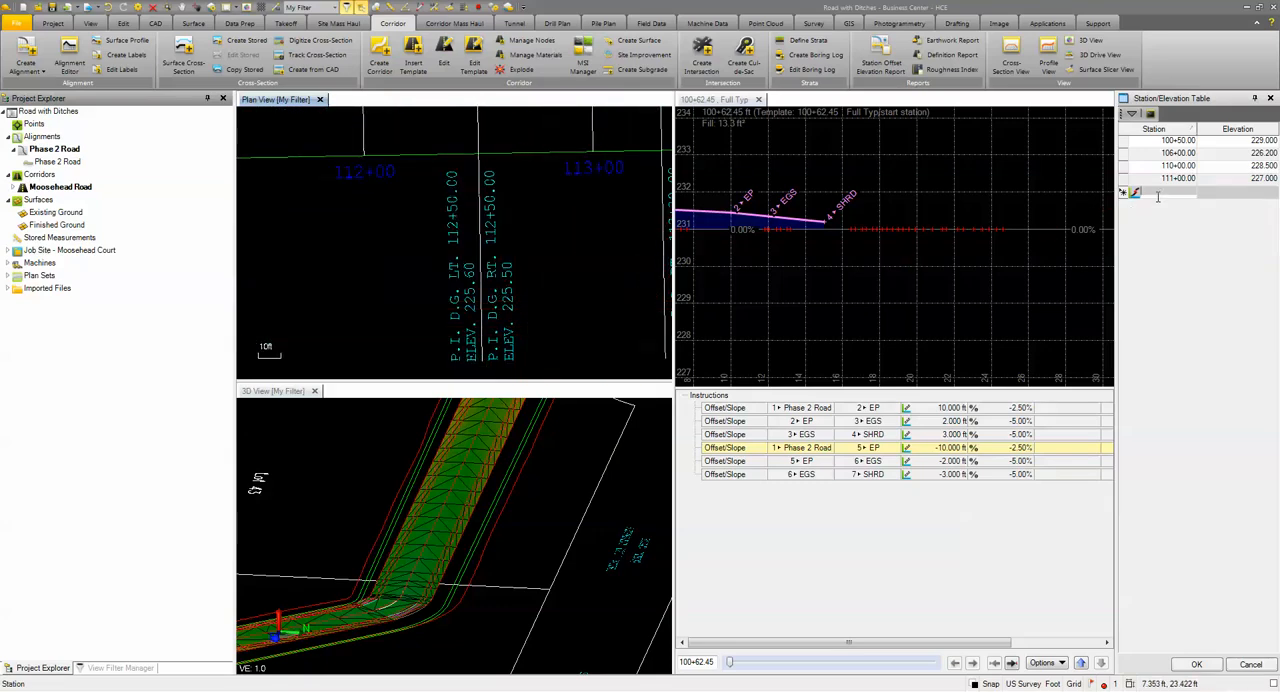
type("11250")
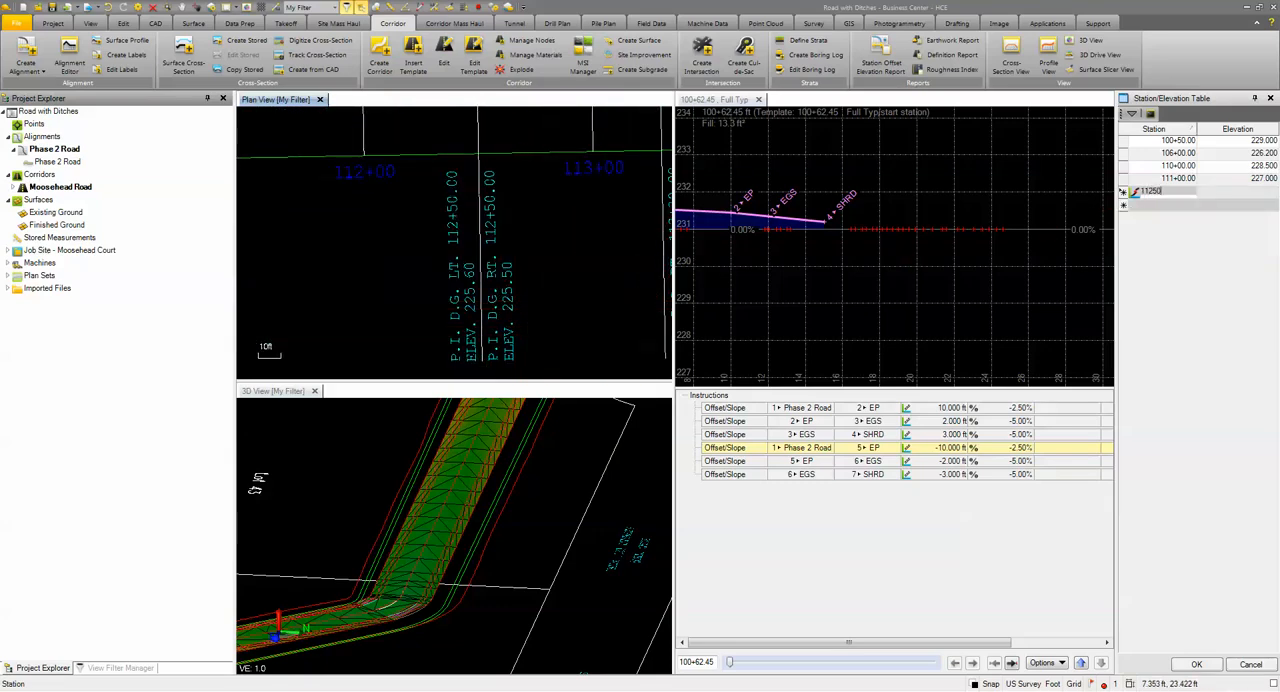
key("Tab")
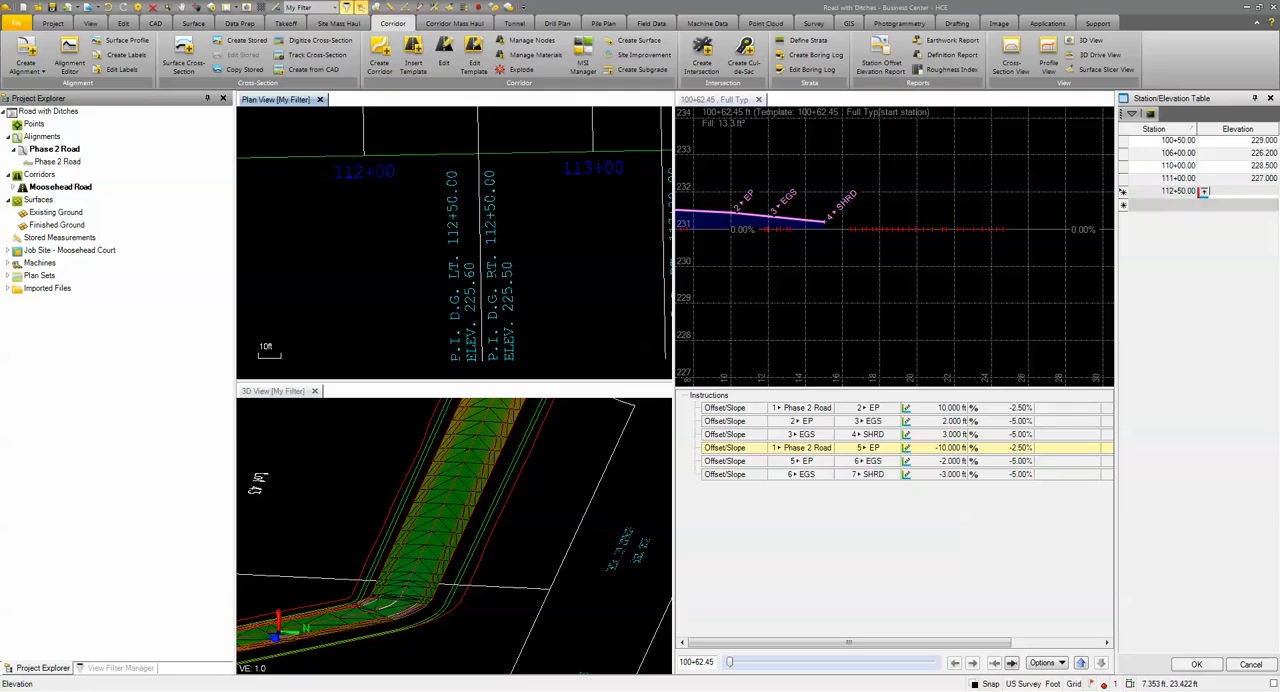
key("Return")
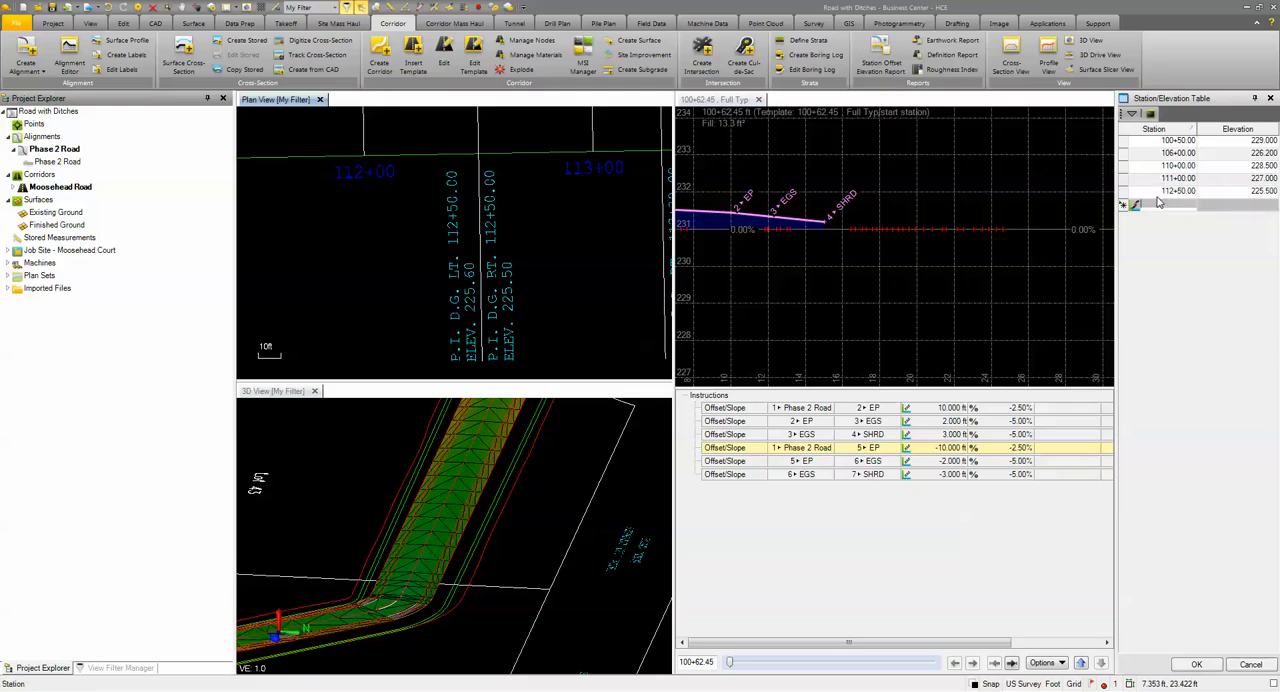
Step: Enter the last right ditch grade point, station 113+30 at elevation 227, accept the table and add the Slope/Elevation instruction to the template
scroll(538, 275, "down", 5)
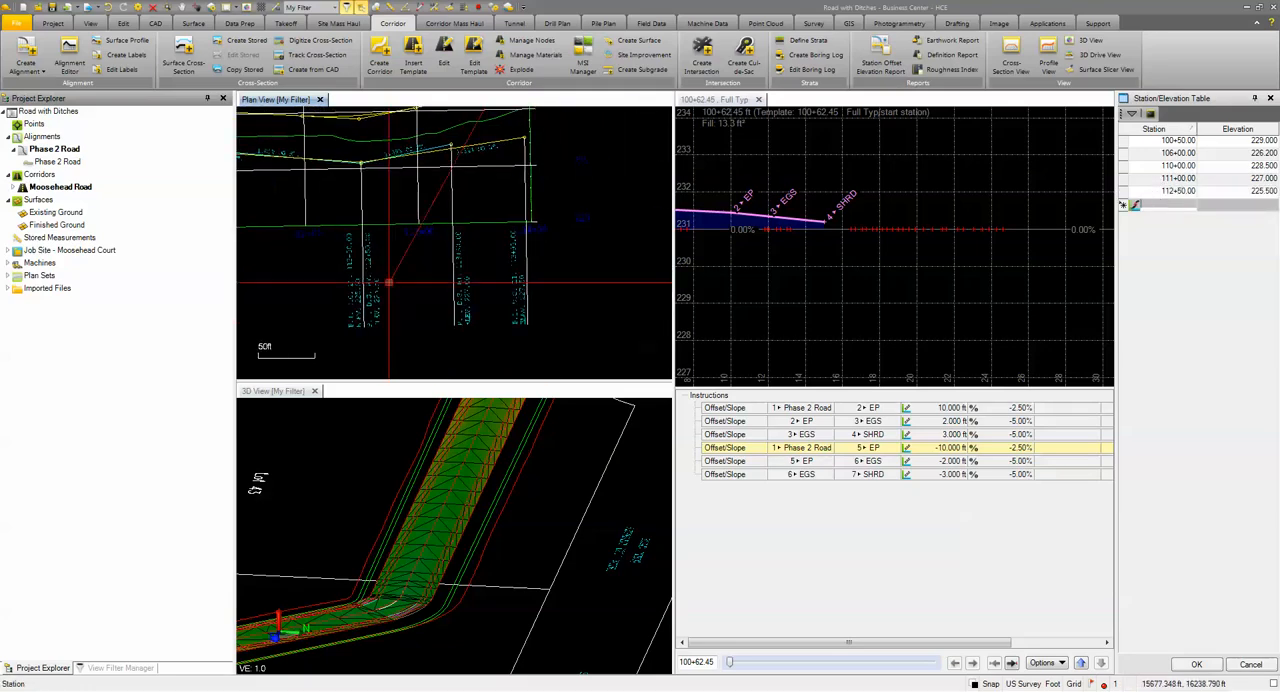
scroll(450, 285, "up", 3)
scroll(450, 285, "up", 3)
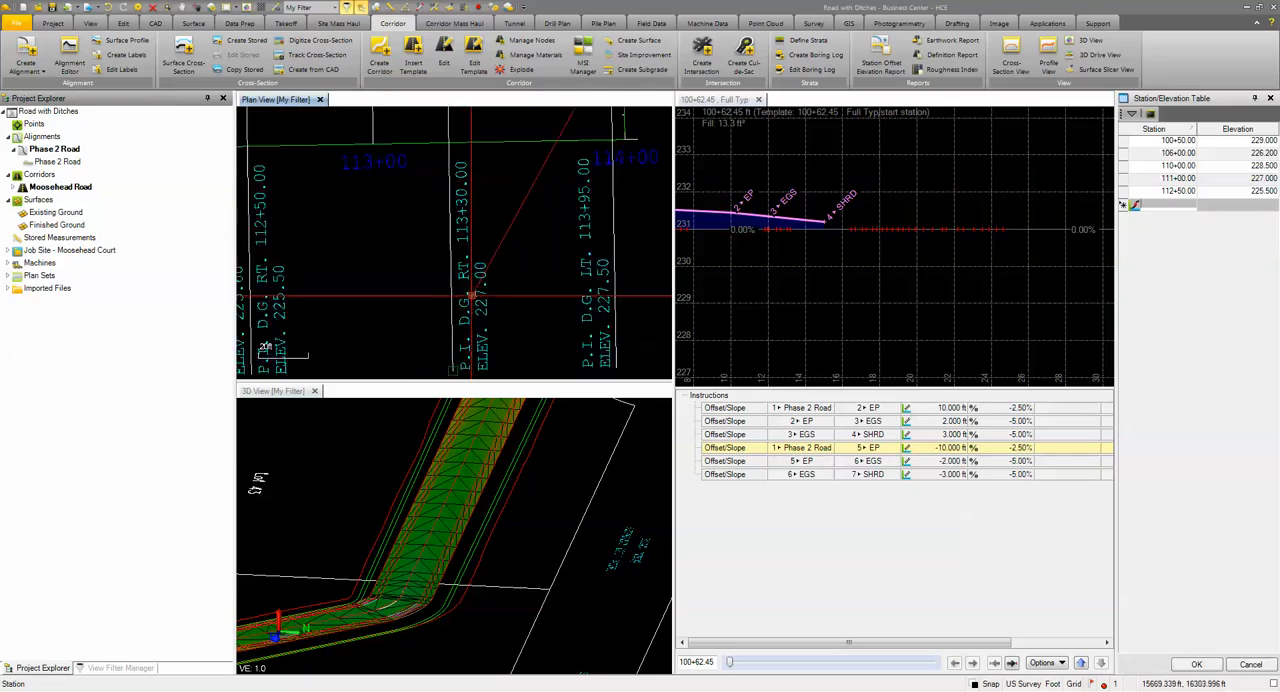
type("11")
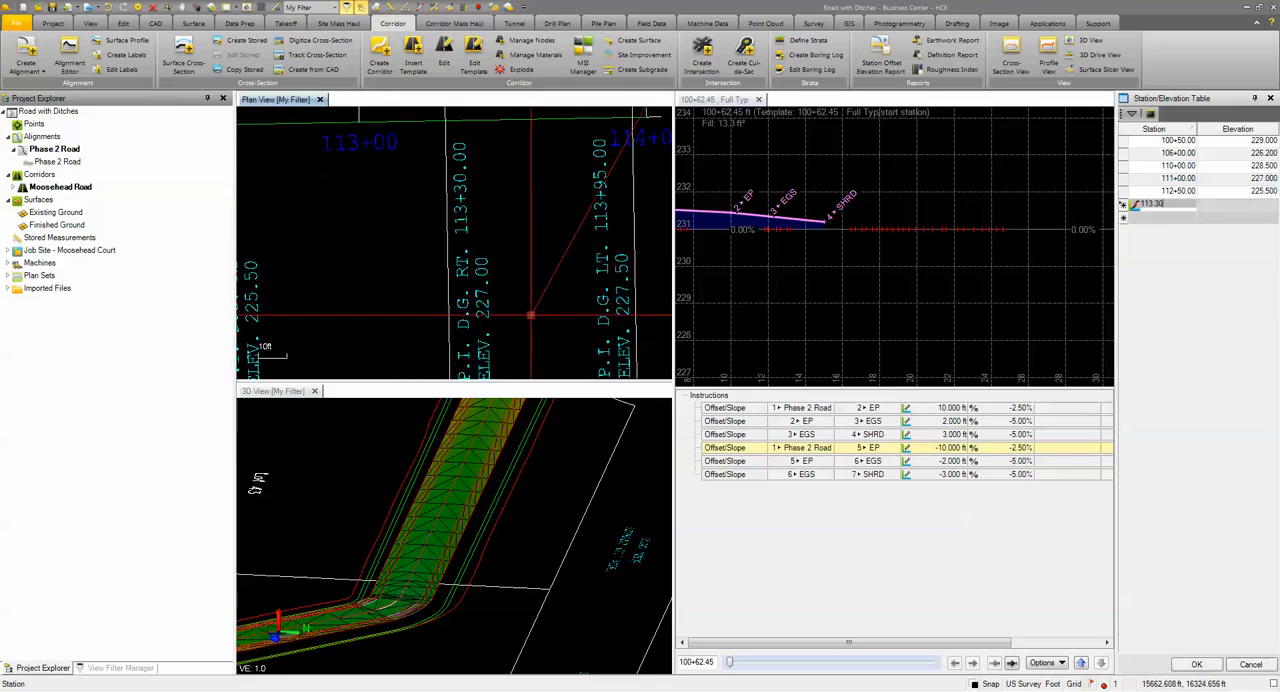
type("3+30")
key("Tab")
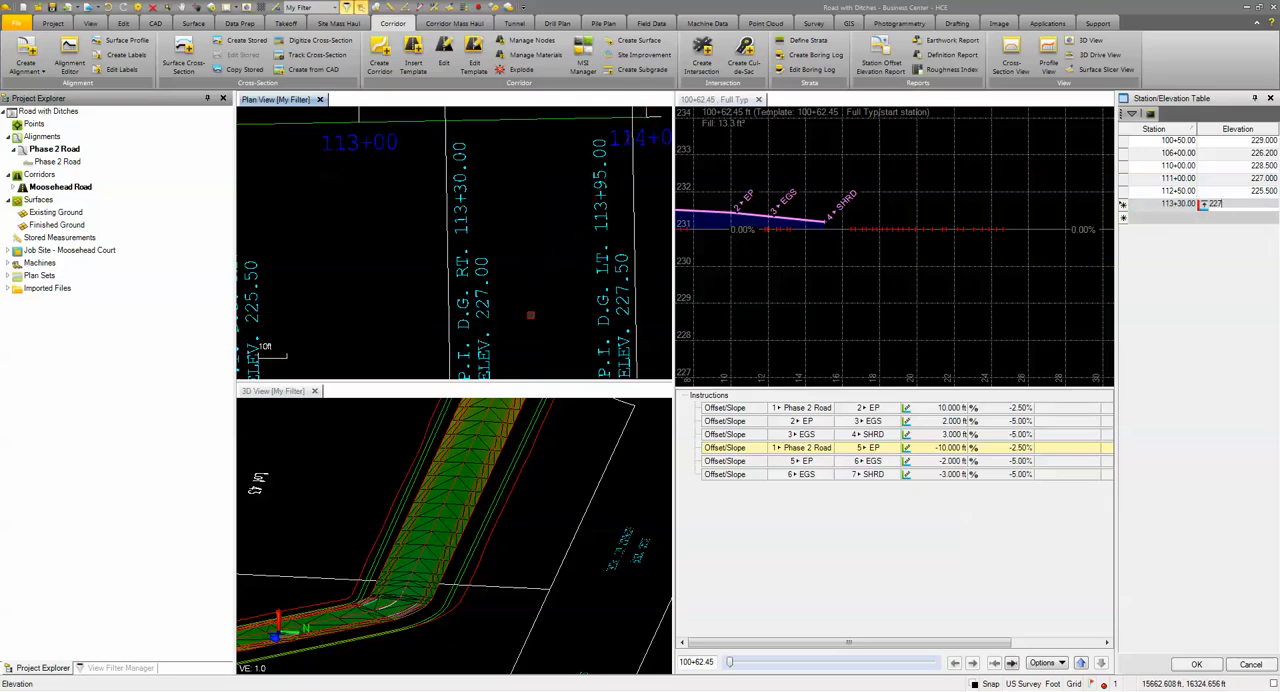
key("Return")
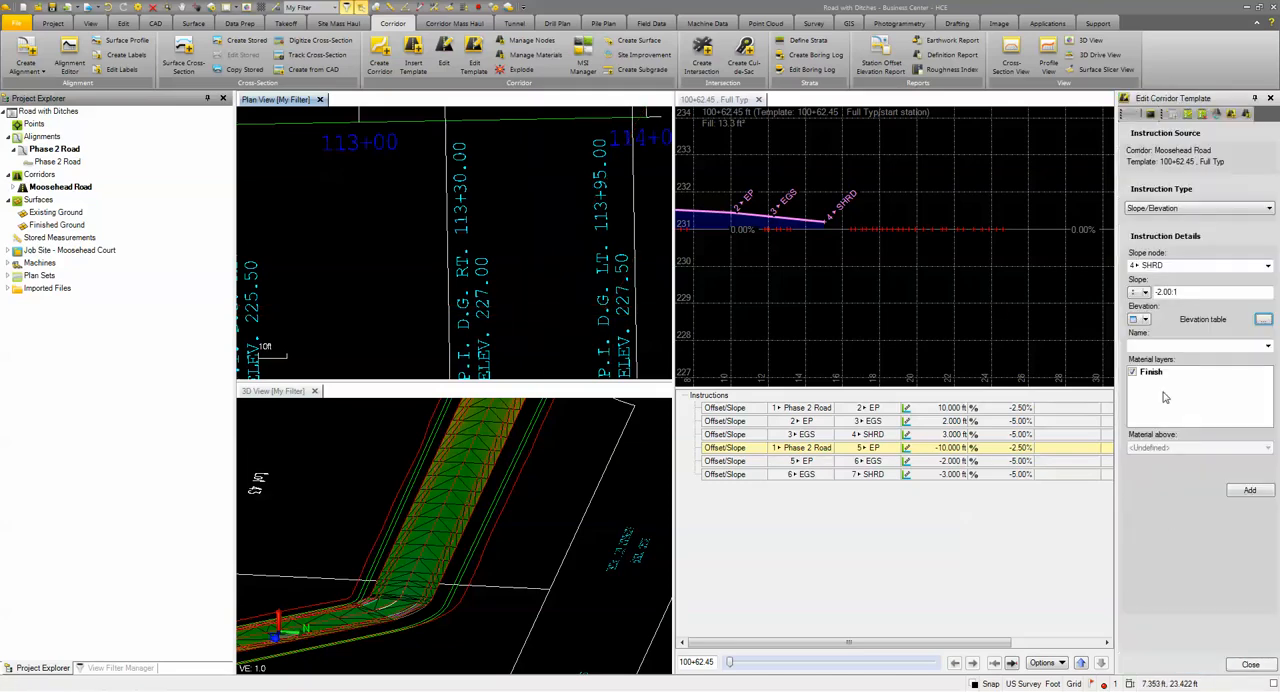
left_click(1249, 491)
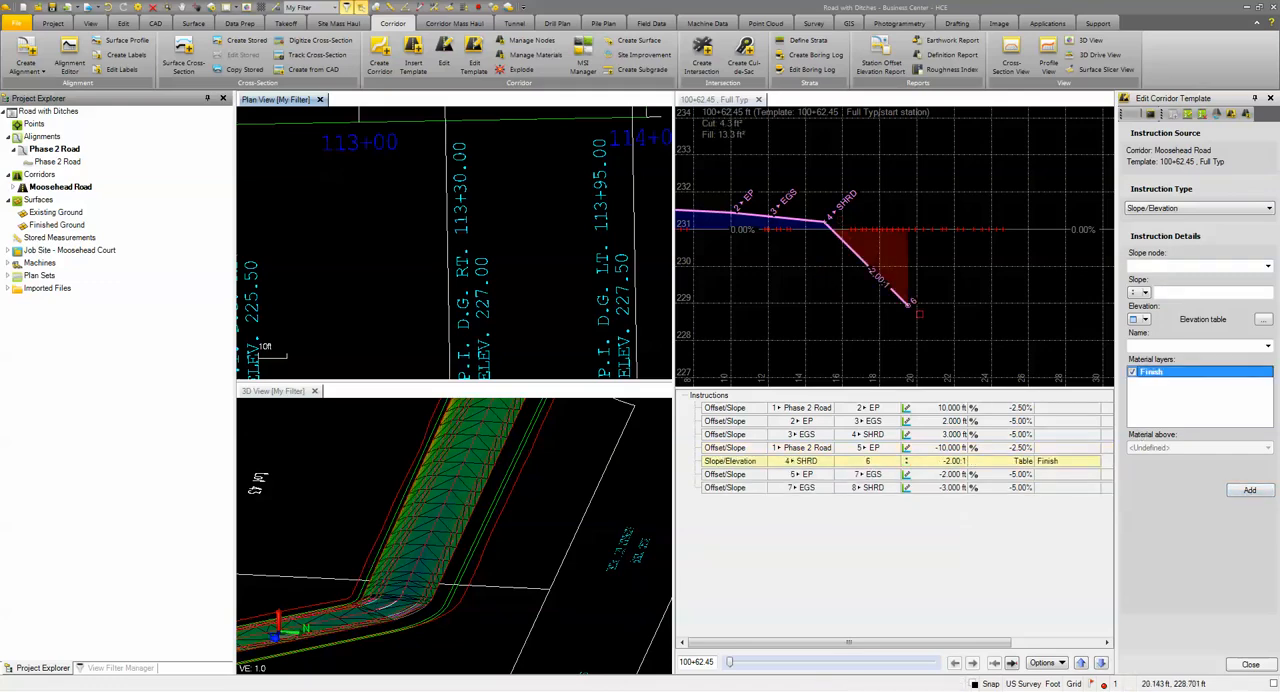
mouse_move(730, 665)
left_mouse_down()
mouse_move(788, 663)
mouse_move(808, 681)
mouse_move(742, 683)
mouse_move(729, 668)
left_mouse_up()
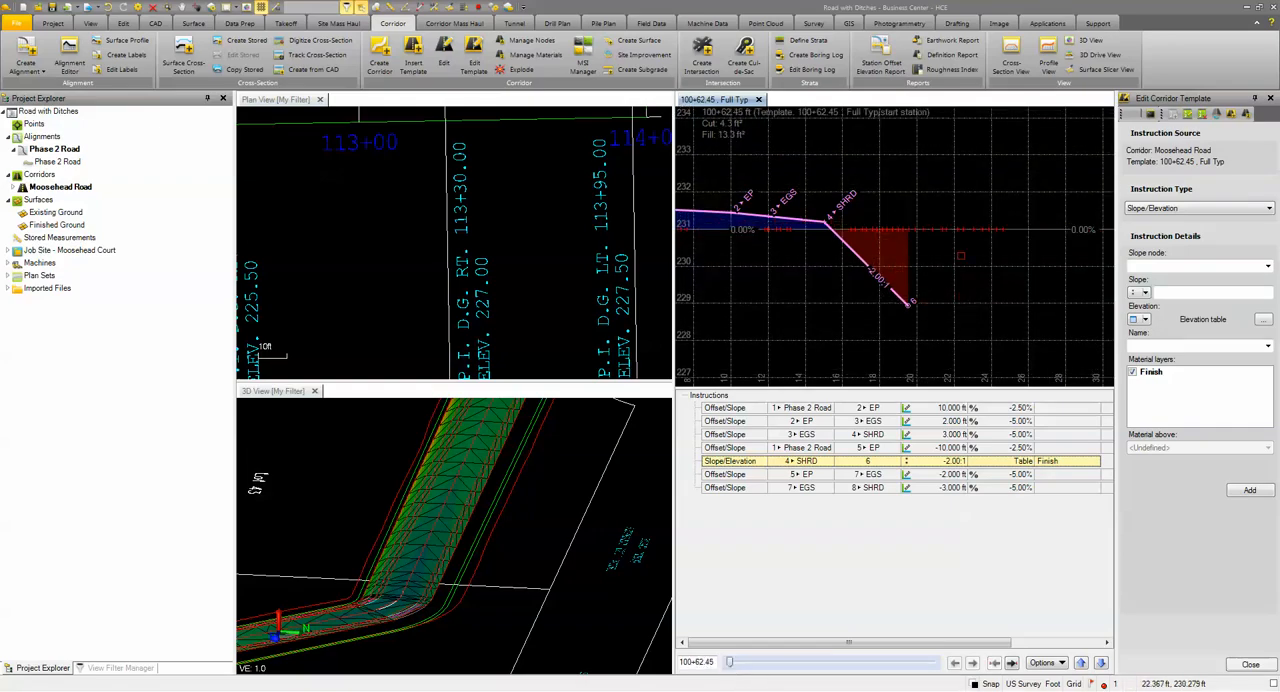
Step: Set up a Side Slope instruction from node 6 with Existing Ground as the target surface
left_click(1176, 209)
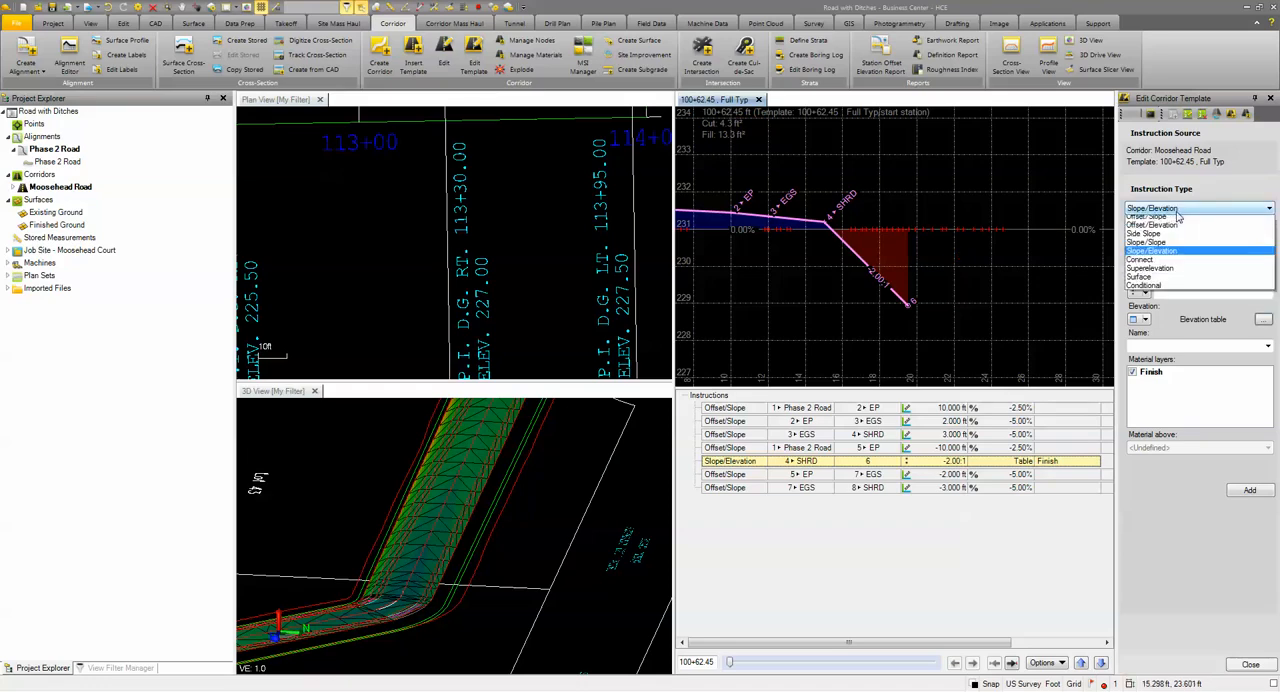
left_click(1146, 237)
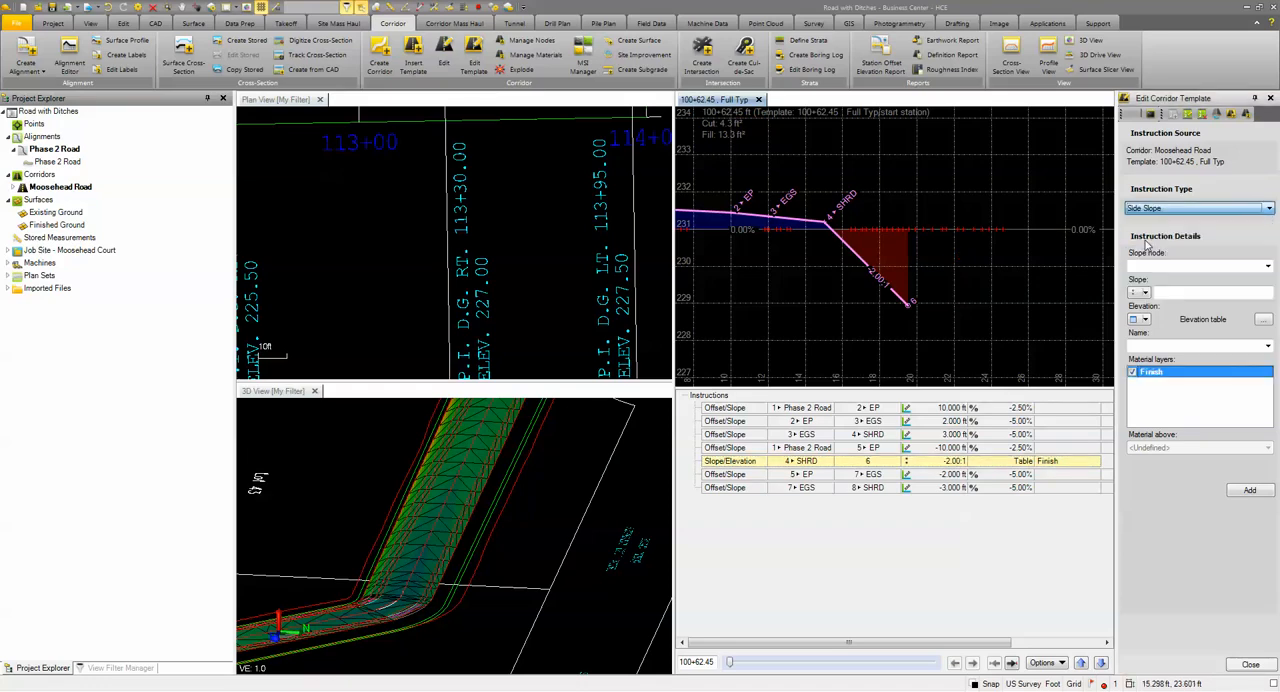
left_click(1155, 264)
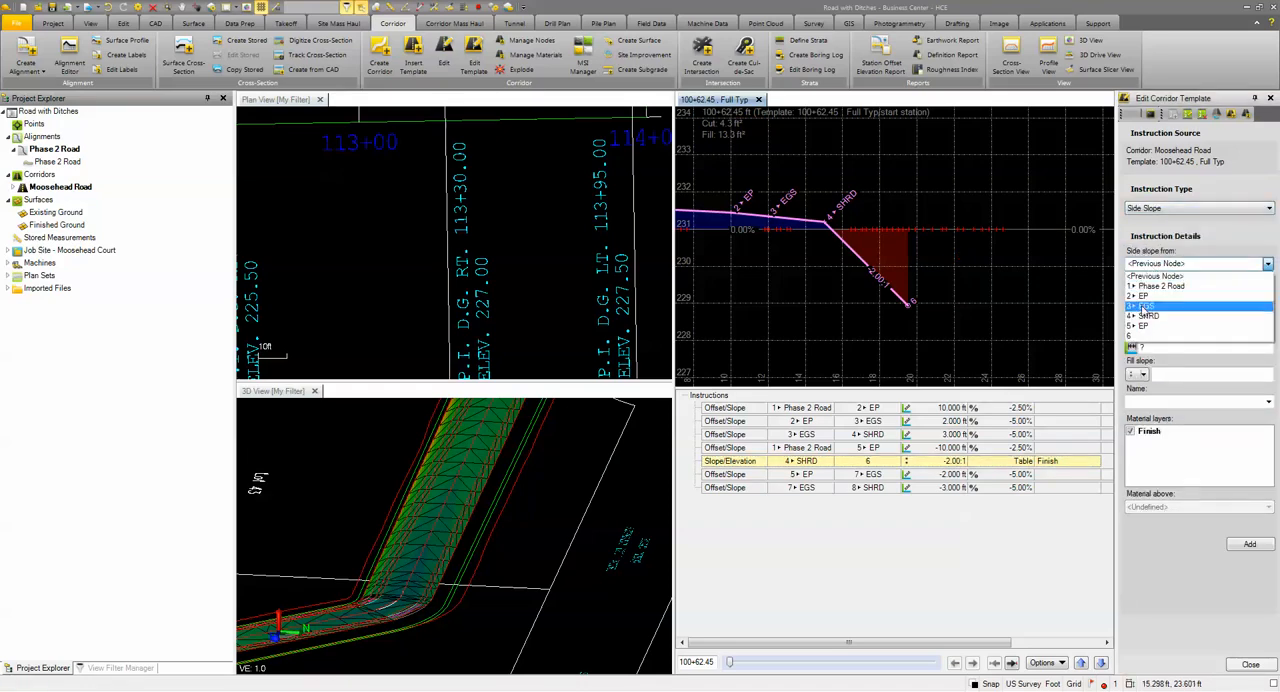
left_click(1136, 338)
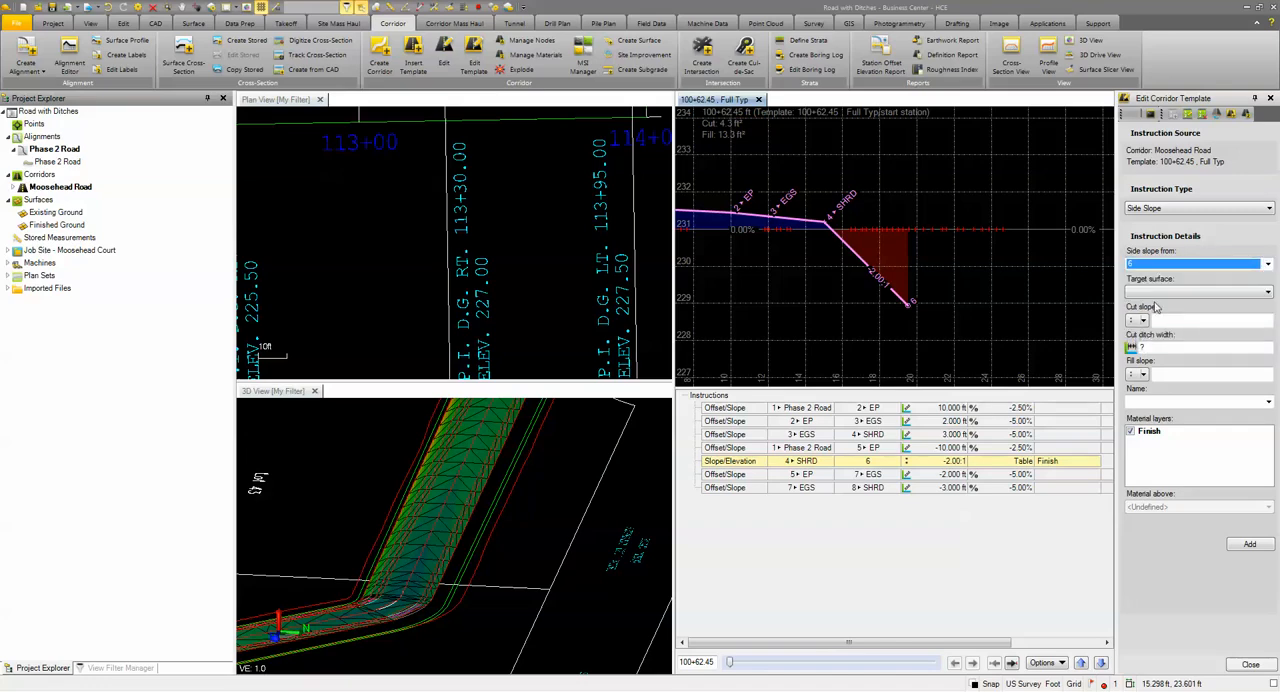
left_click(1153, 292)
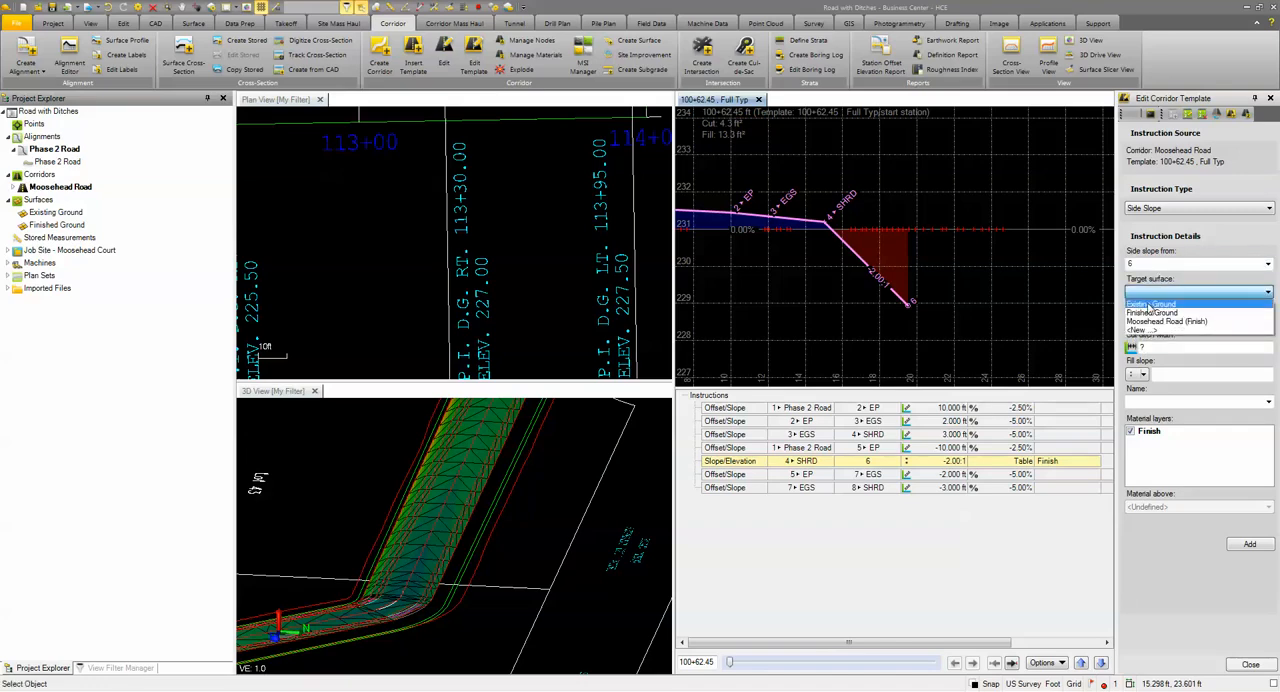
left_click(1148, 303)
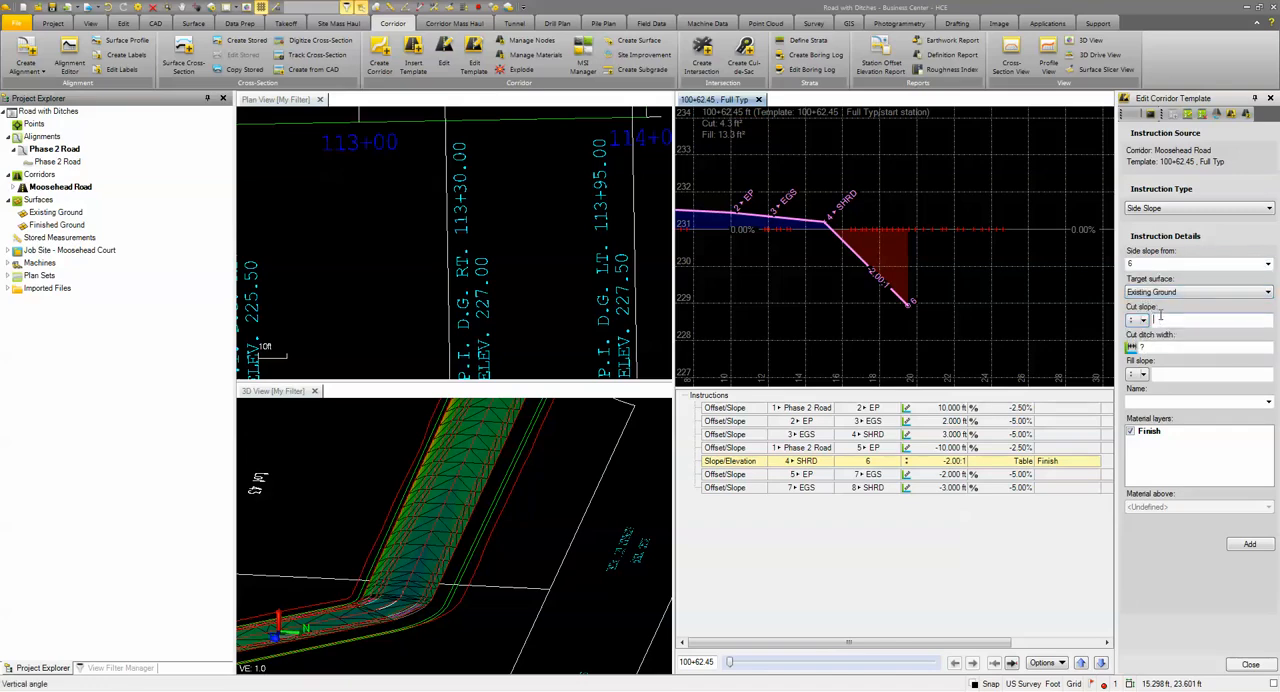
Step: Give the side slope a 2:1 cut slope, 2 ft cut ditch width, 2:1 fill slope and the name DL, and add it
type("2")
key("Tab")
key("Tab")
left_click(1186, 374)
type("2")
left_click(1138, 401)
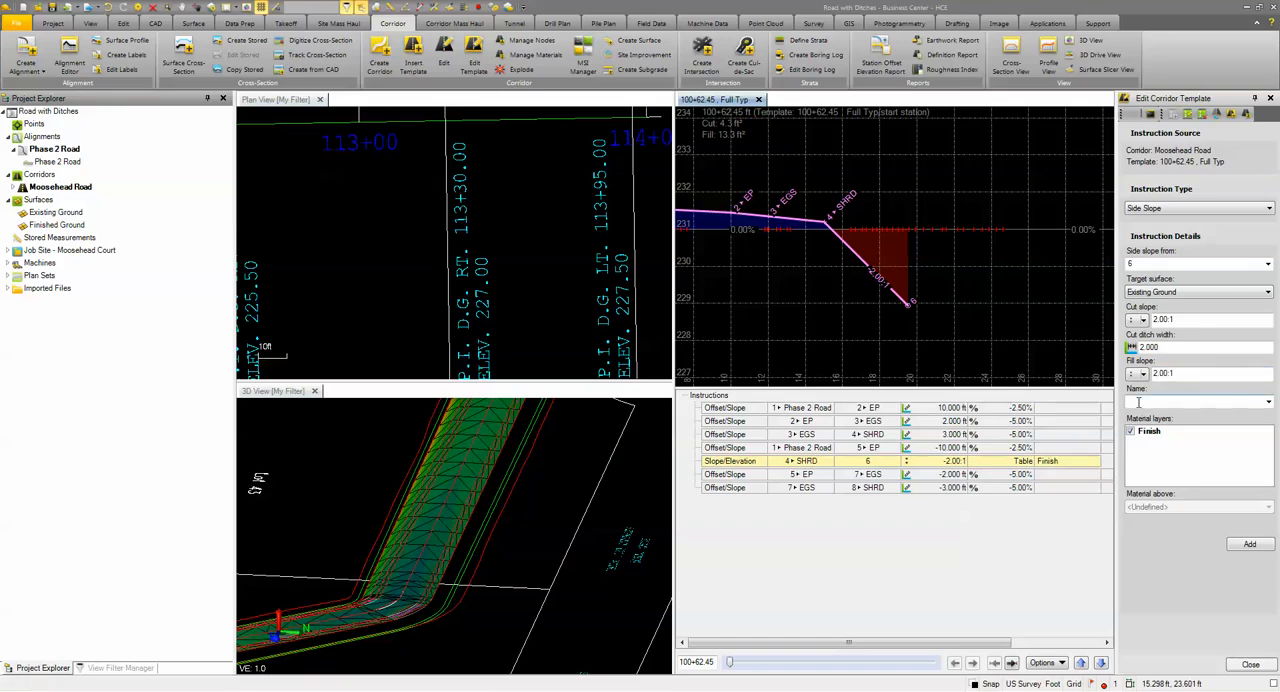
left_click(1250, 545)
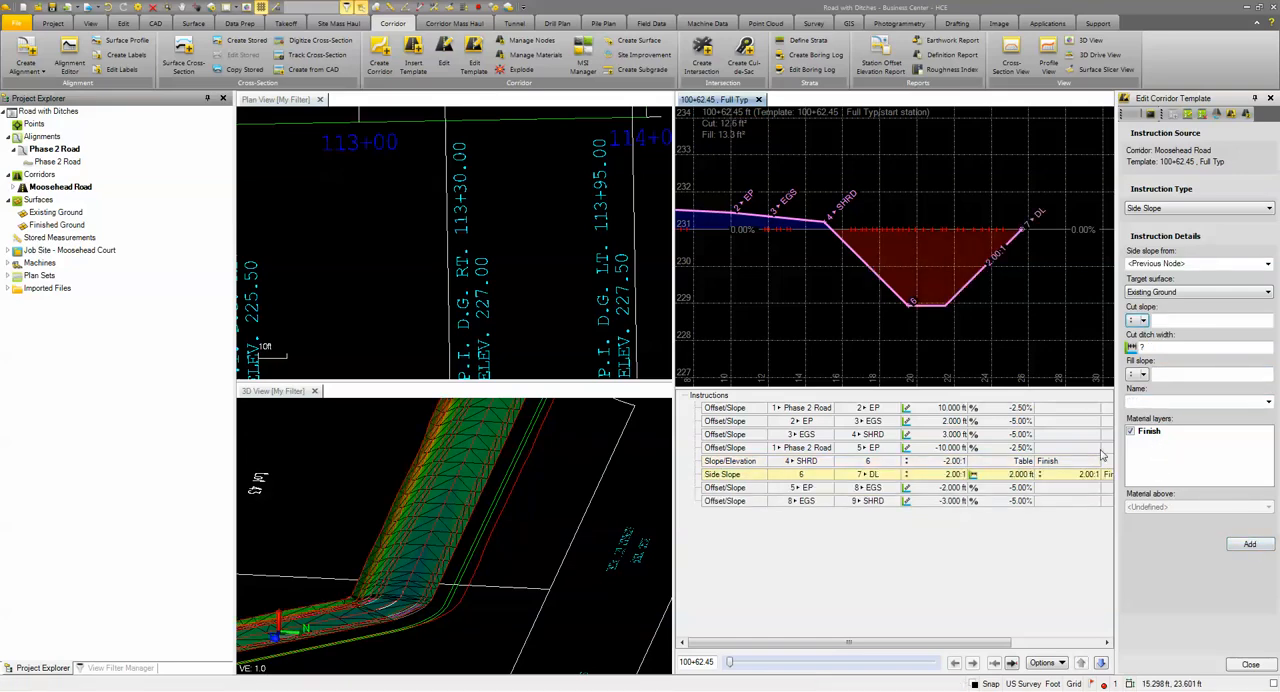
Step: Edit the Slope/Elevation instruction to name its node Inside Ditch and save the change
left_click(743, 462)
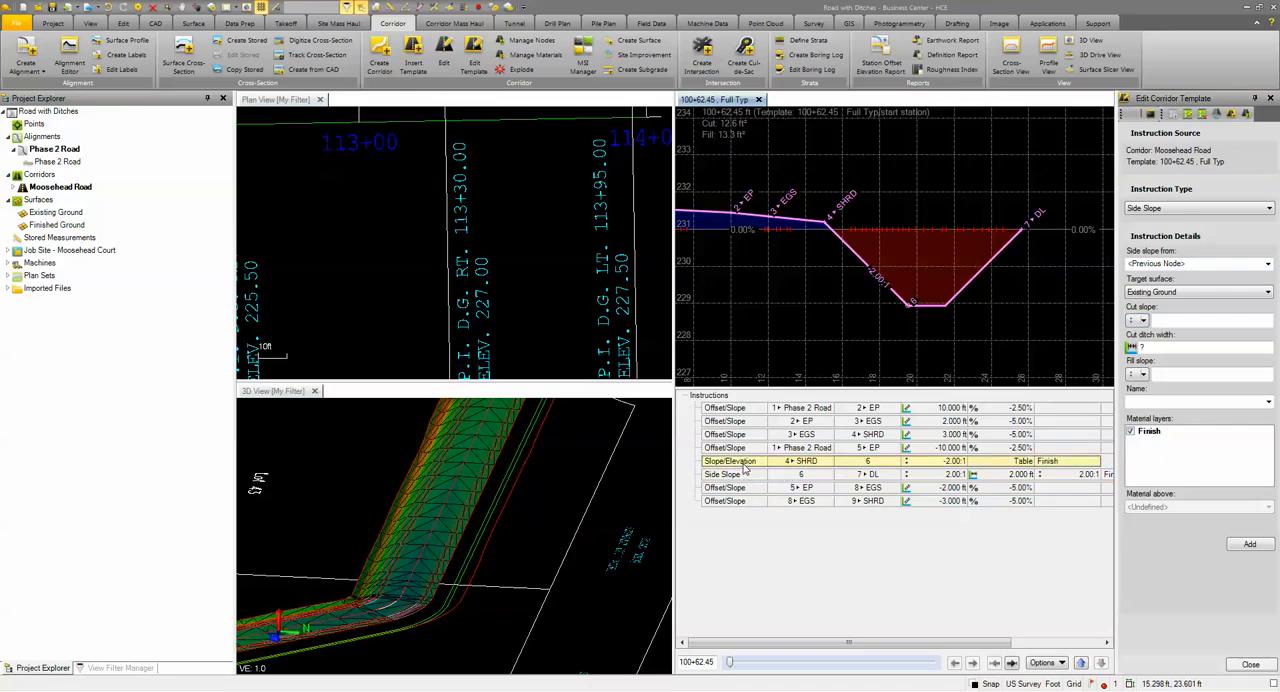
left_click(1163, 345)
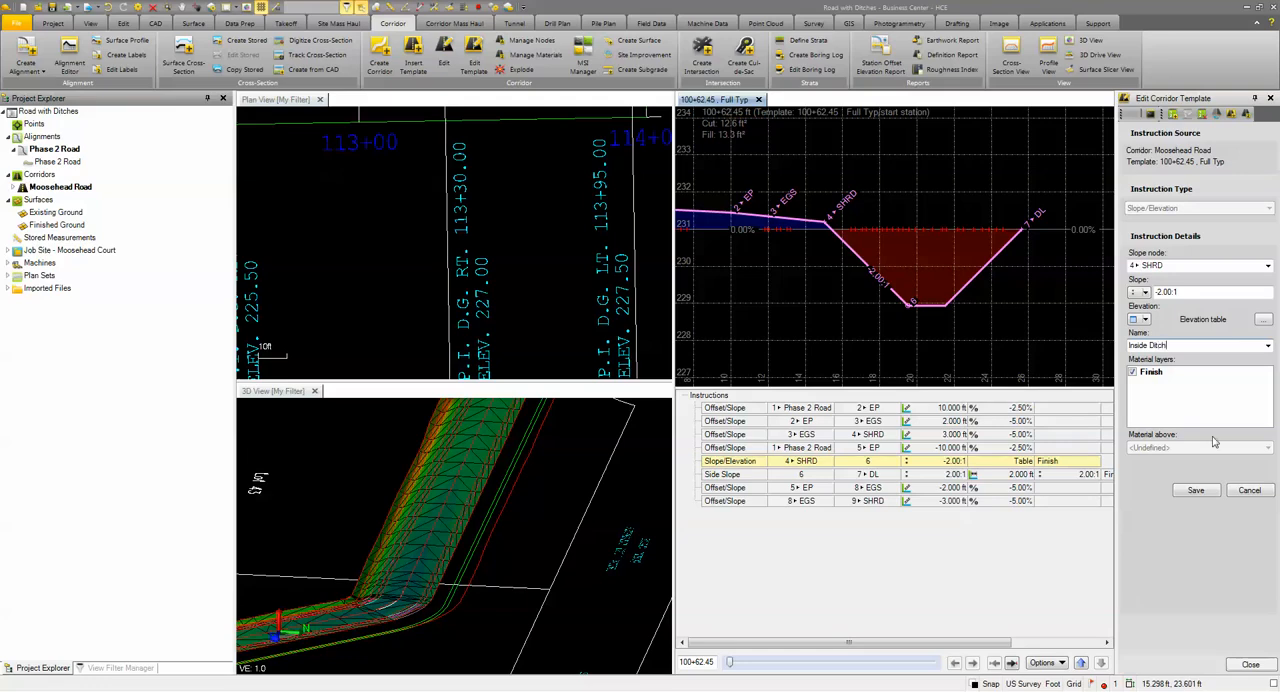
left_click(1196, 491)
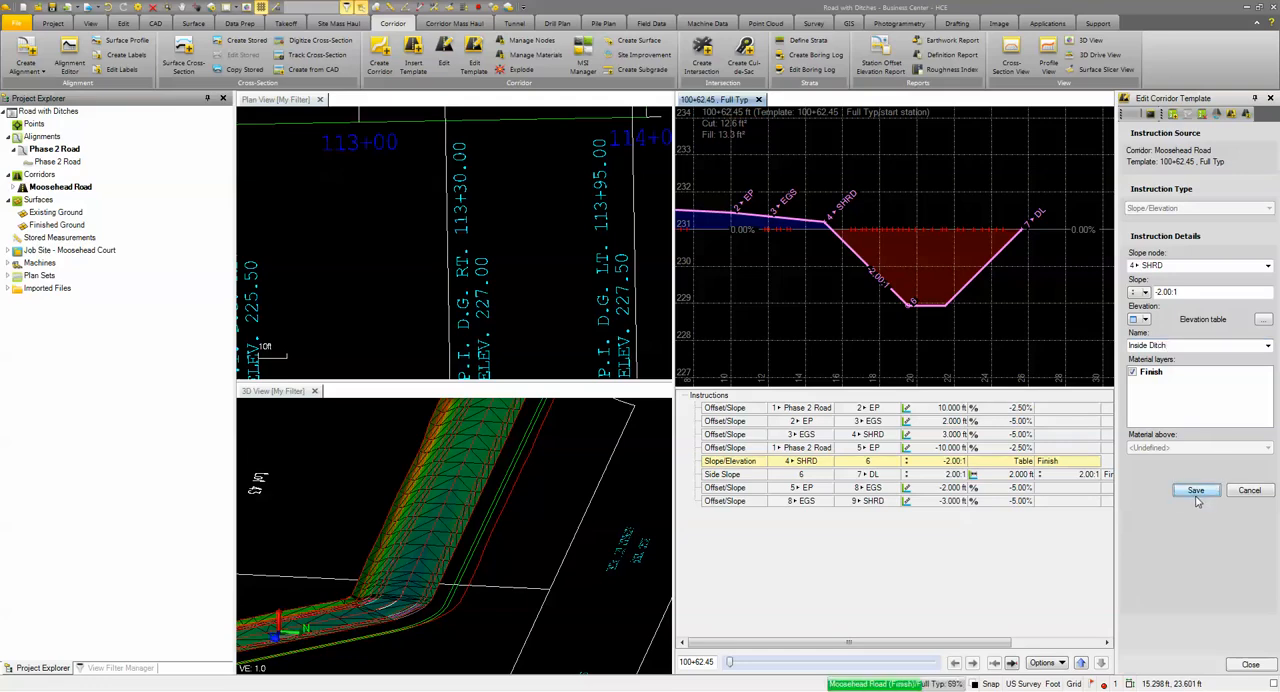
mouse_move(732, 664)
left_mouse_down()
mouse_move(885, 684)
mouse_move(722, 676)
left_mouse_up()
middle_click_drag(762, 272, 1156, 267)
middle_click_drag(777, 284, 1025, 310)
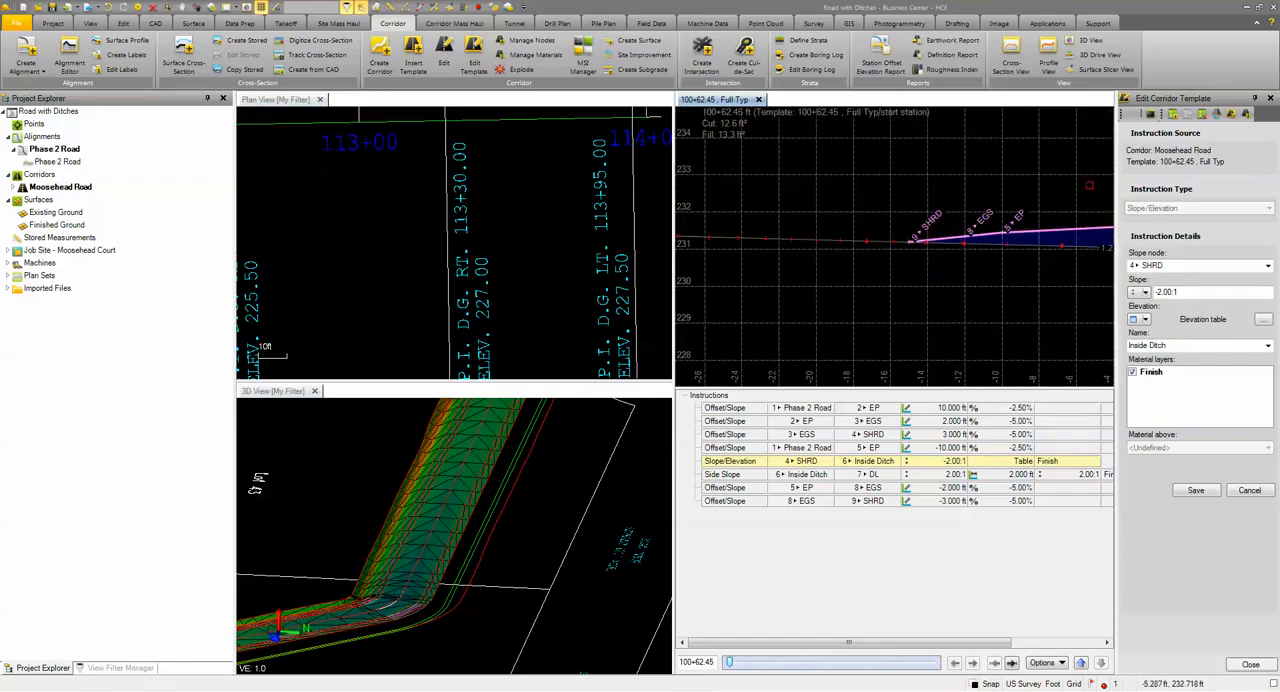
Step: Set up a Slope/Elevation instruction after the last template instruction, with slope node 9 SHRD and a -2:1 slope
left_click(1173, 117)
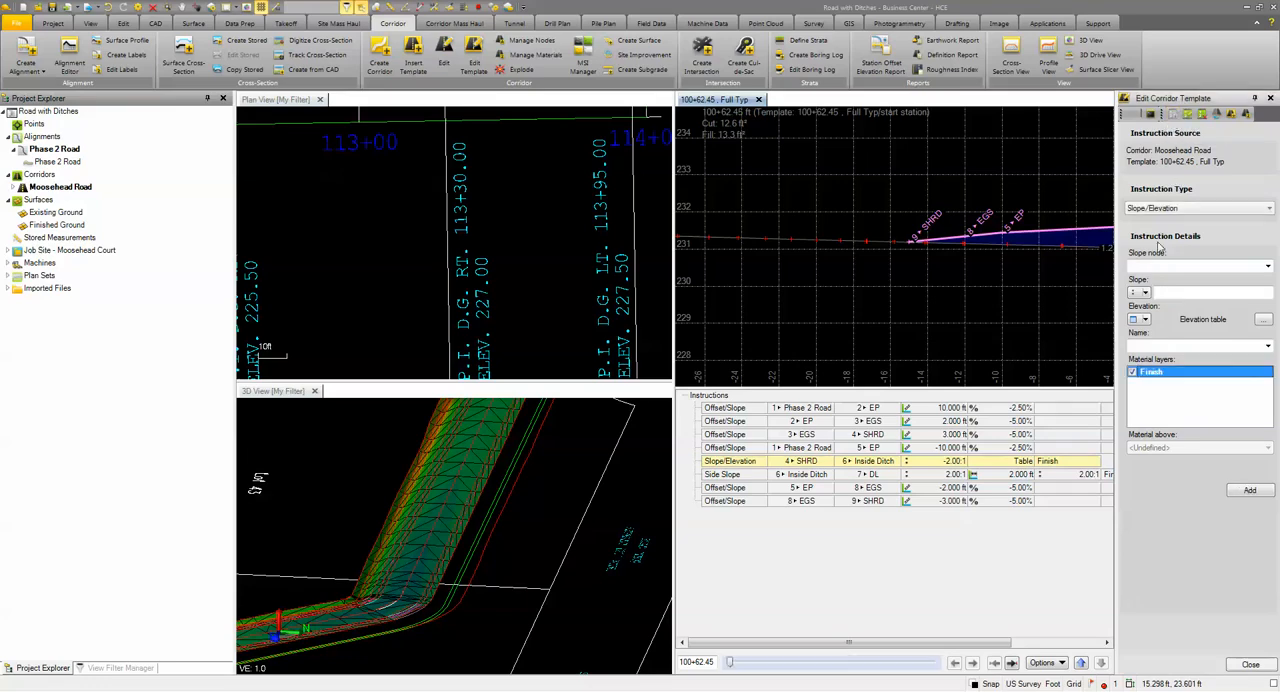
left_click(1150, 209)
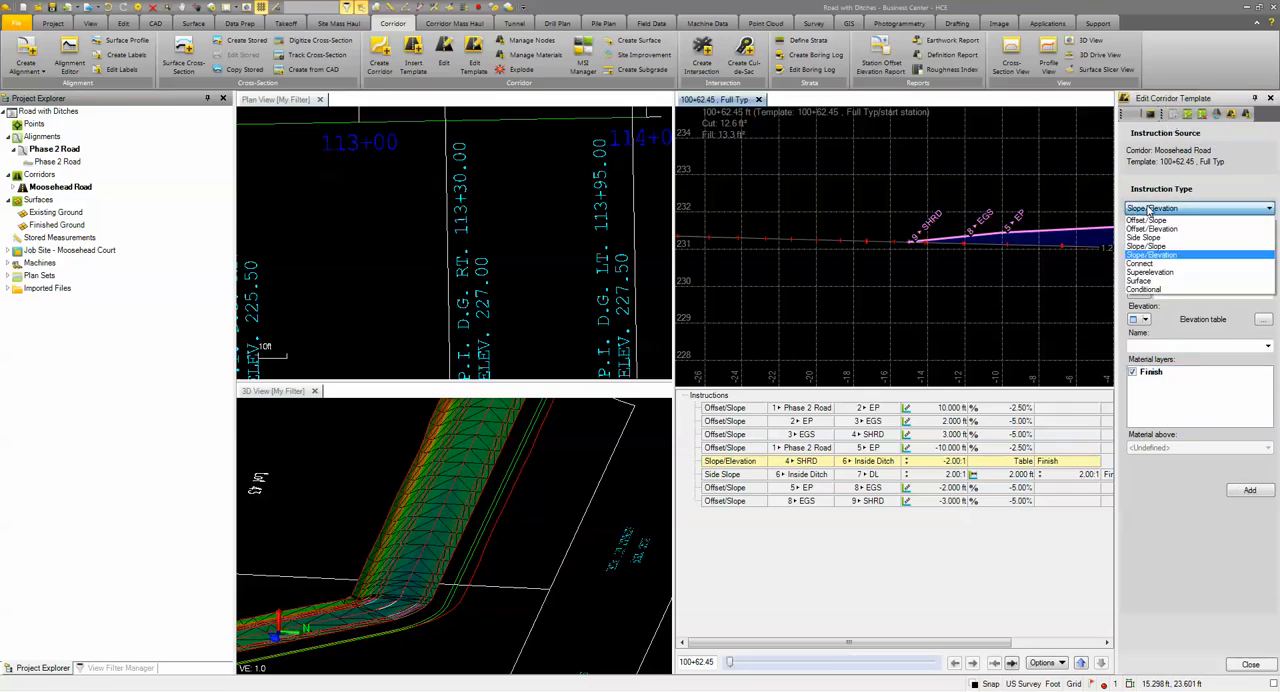
left_click(1152, 257)
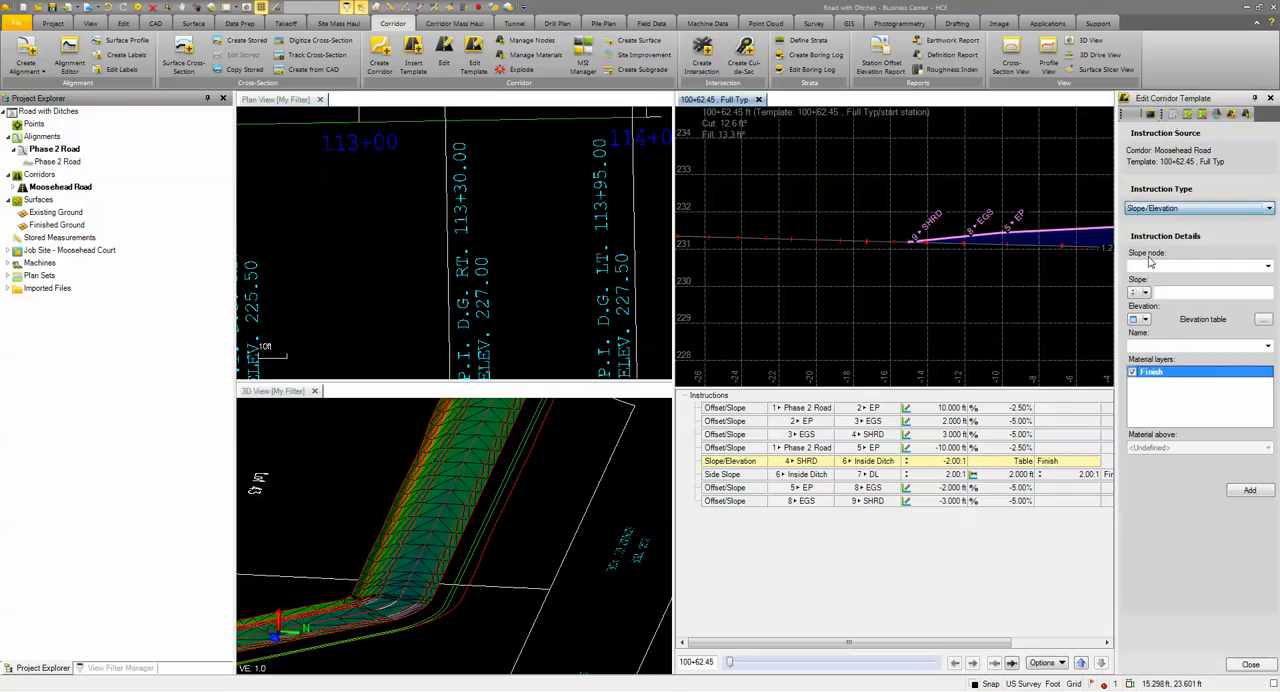
left_click(1156, 266)
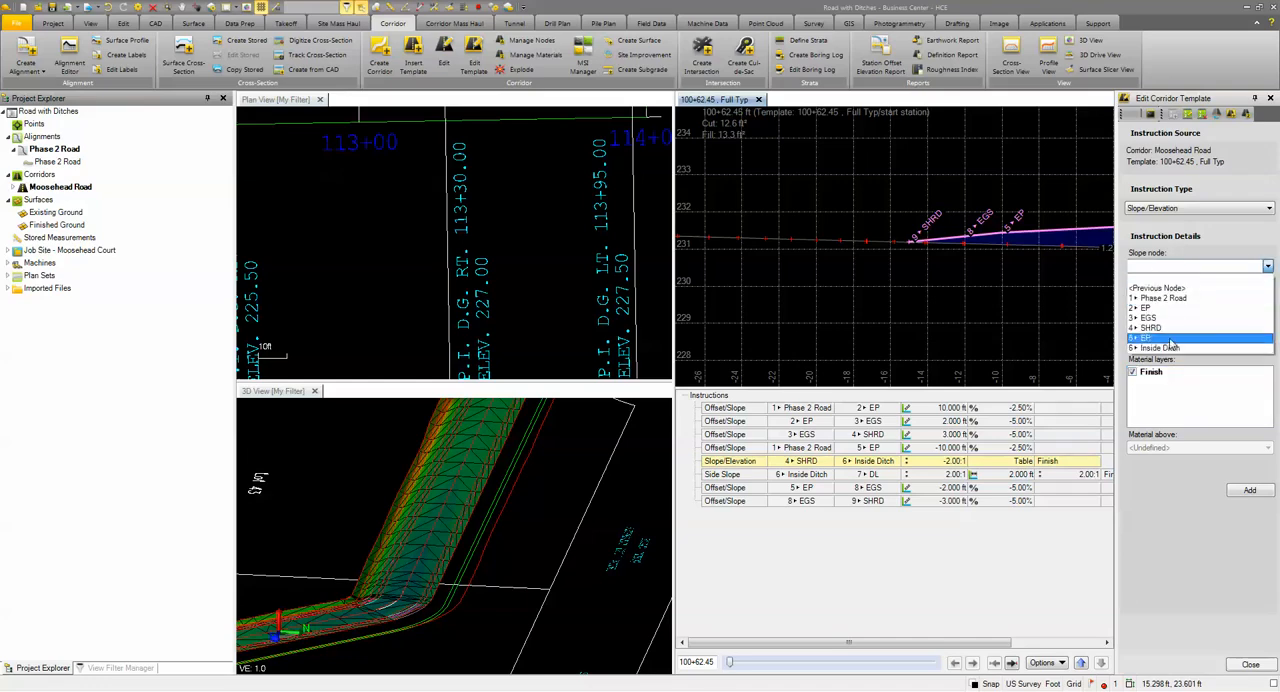
left_click(735, 505)
left_click(735, 501)
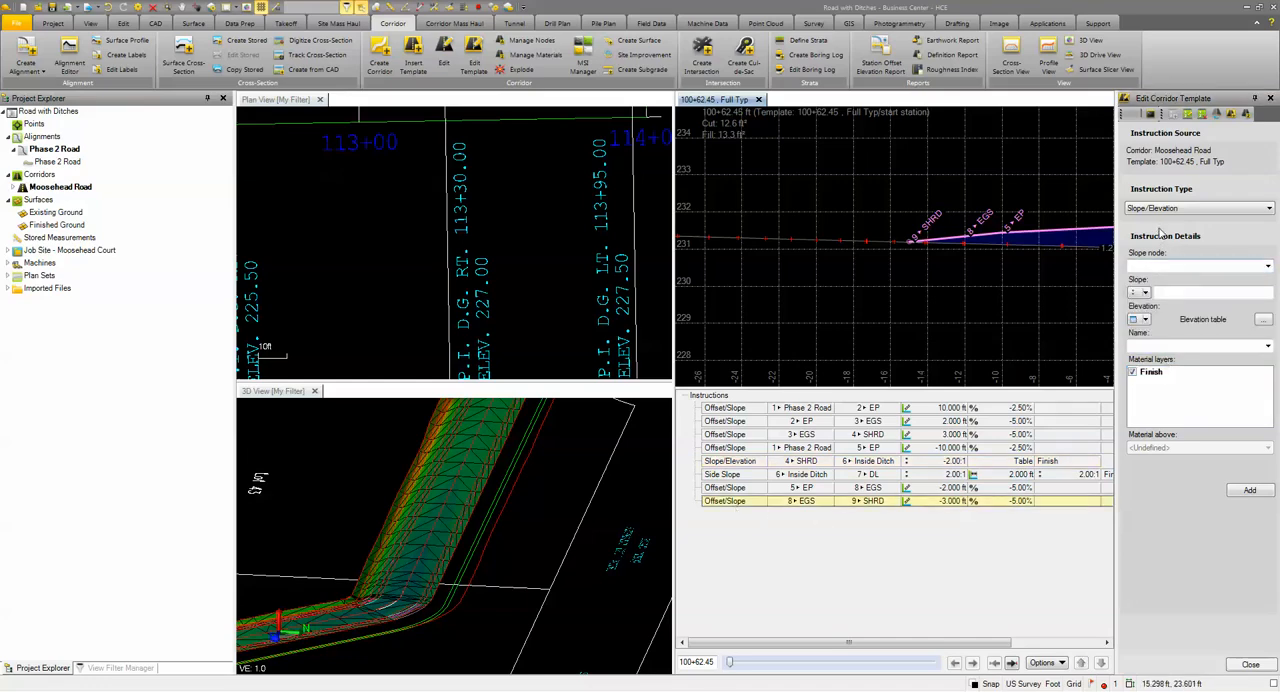
left_click(1160, 266)
scroll(1264, 305, "down", 1)
left_click(1143, 347)
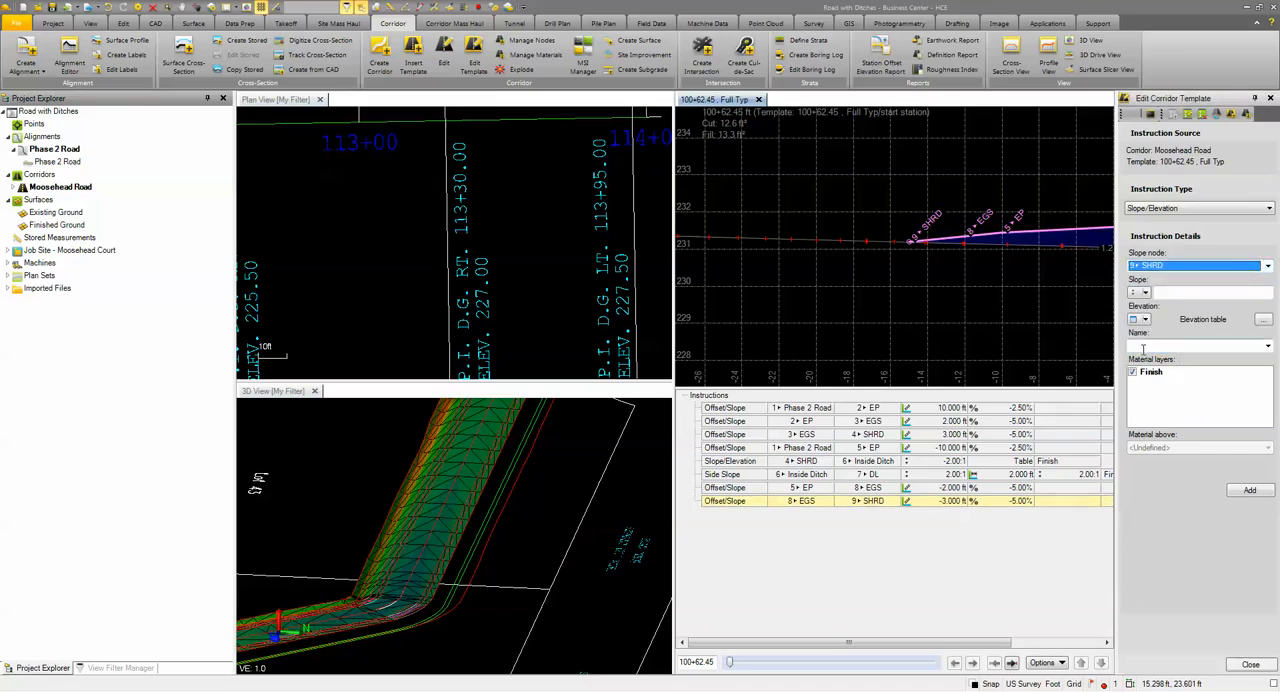
left_click(1179, 292)
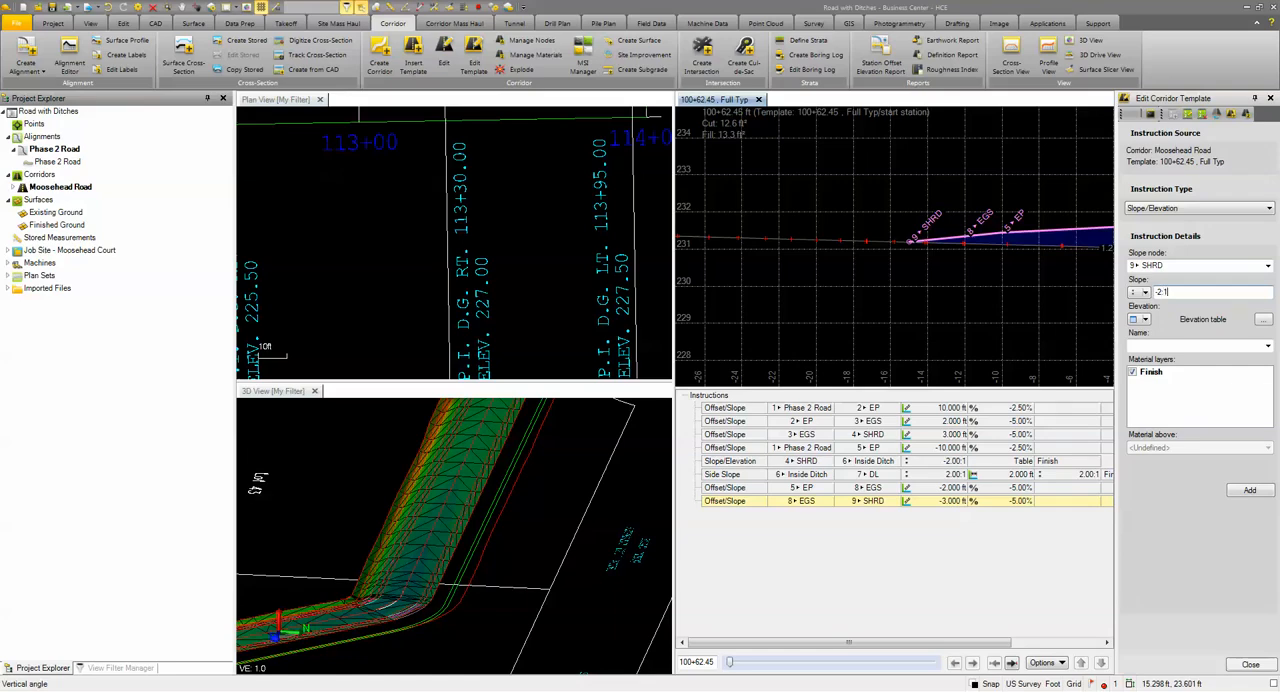
Step: Start the instruction's station/elevation table with the first left ditch grade point, station 100+15 at elevation 228.5
left_click(1263, 319)
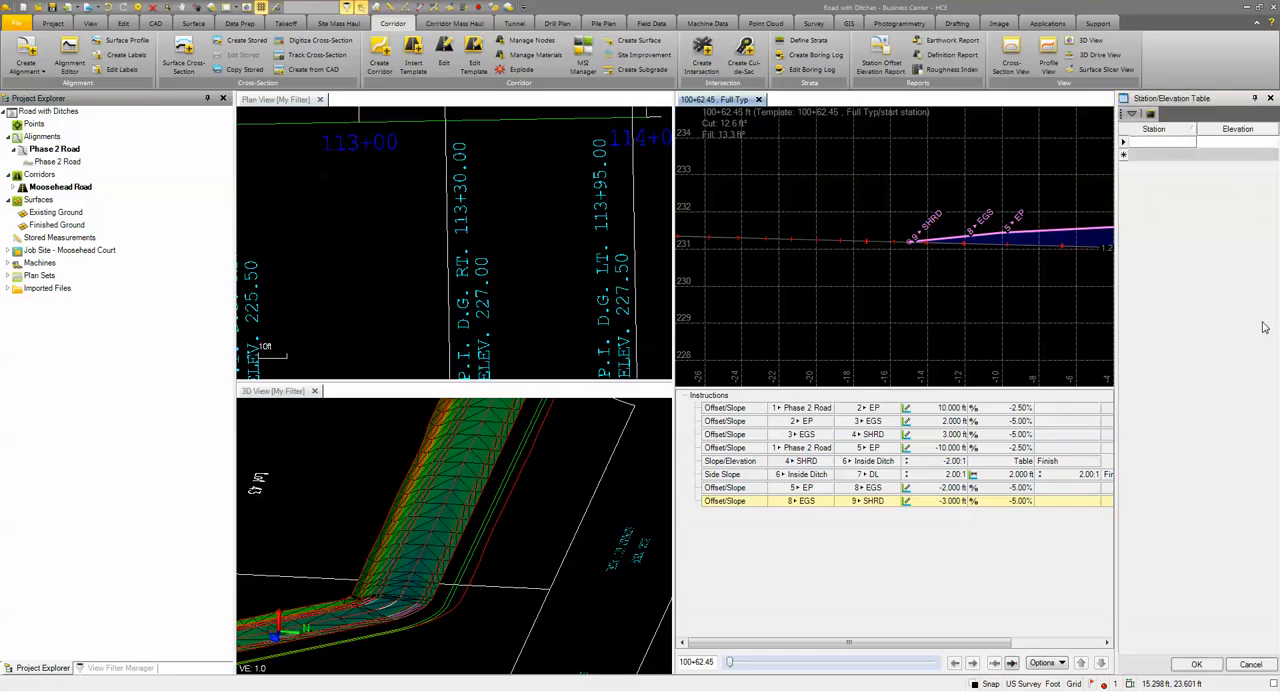
left_click(1150, 143)
scroll(544, 257, "down", 5)
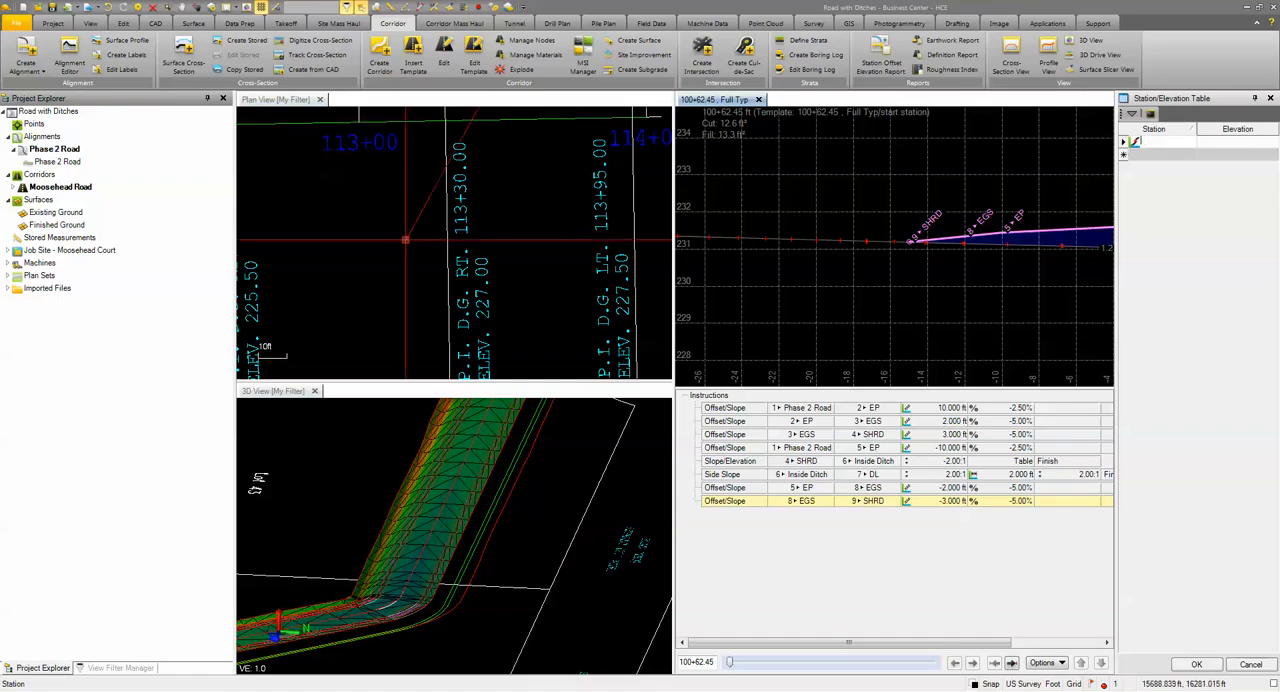
middle_click_drag(545, 257, 586, 264)
scroll(586, 264, "down", 1)
middle_click_drag(303, 283, 482, 292)
scroll(482, 292, "up", 5)
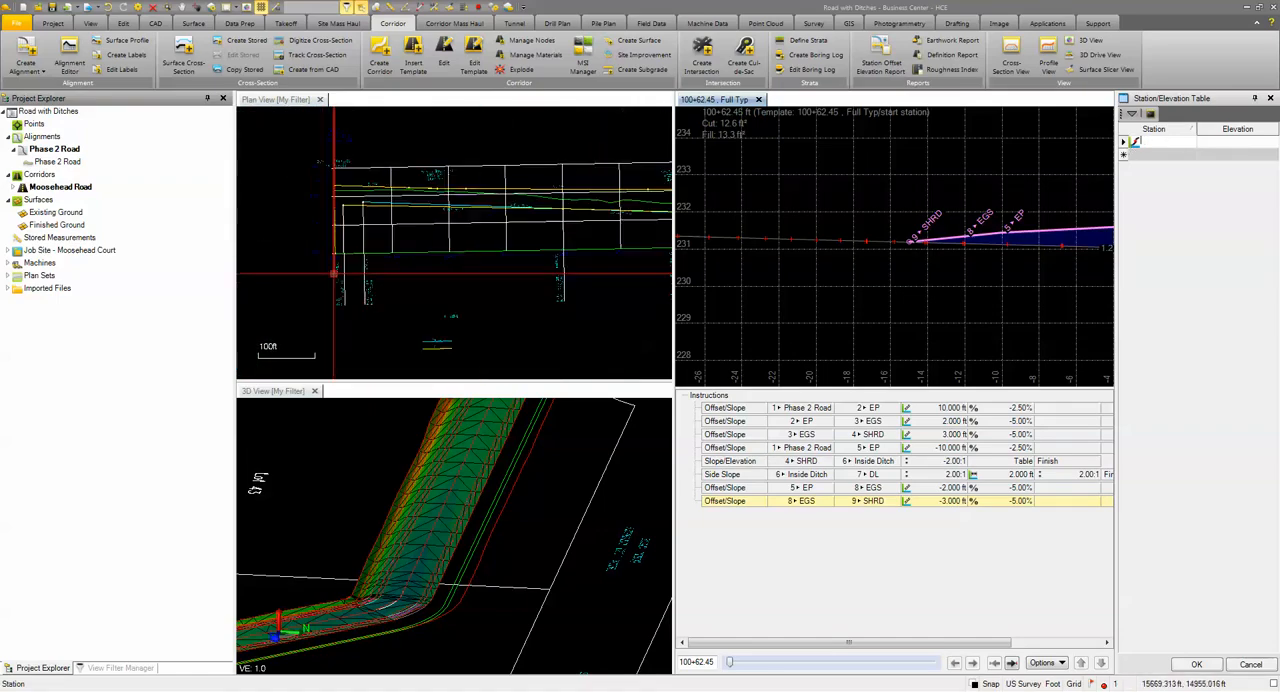
middle_click_drag(356, 260, 395, 231)
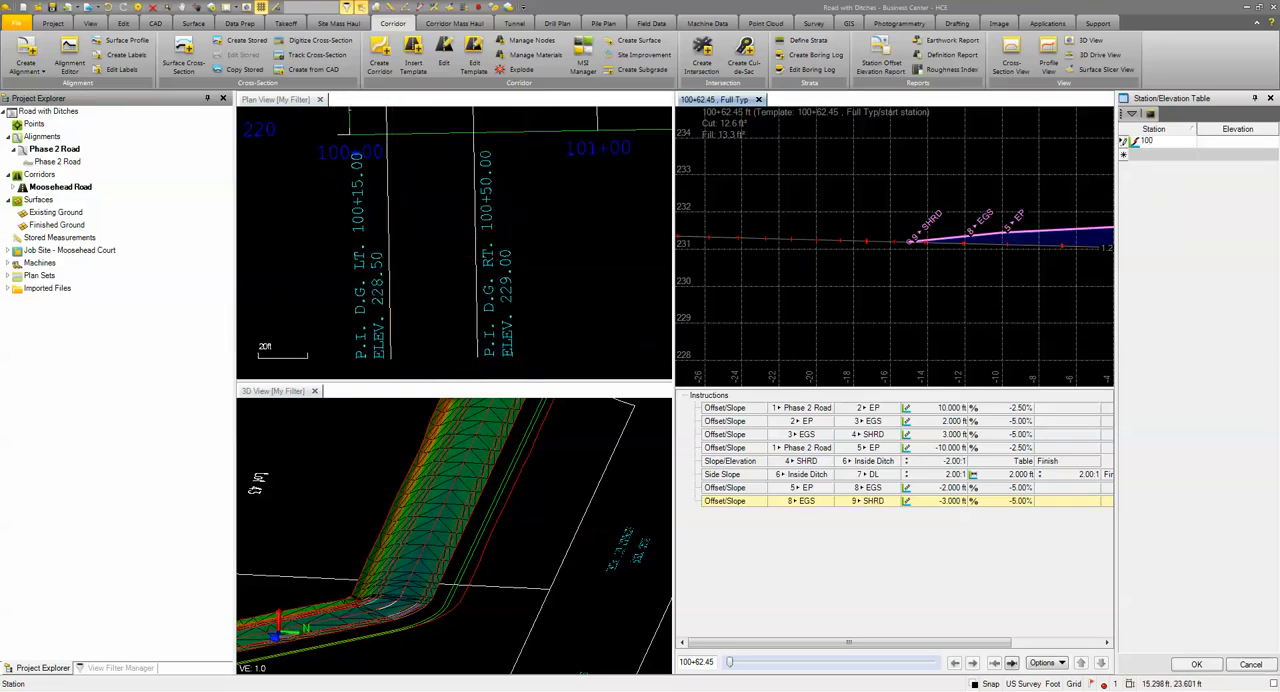
key("Tab")
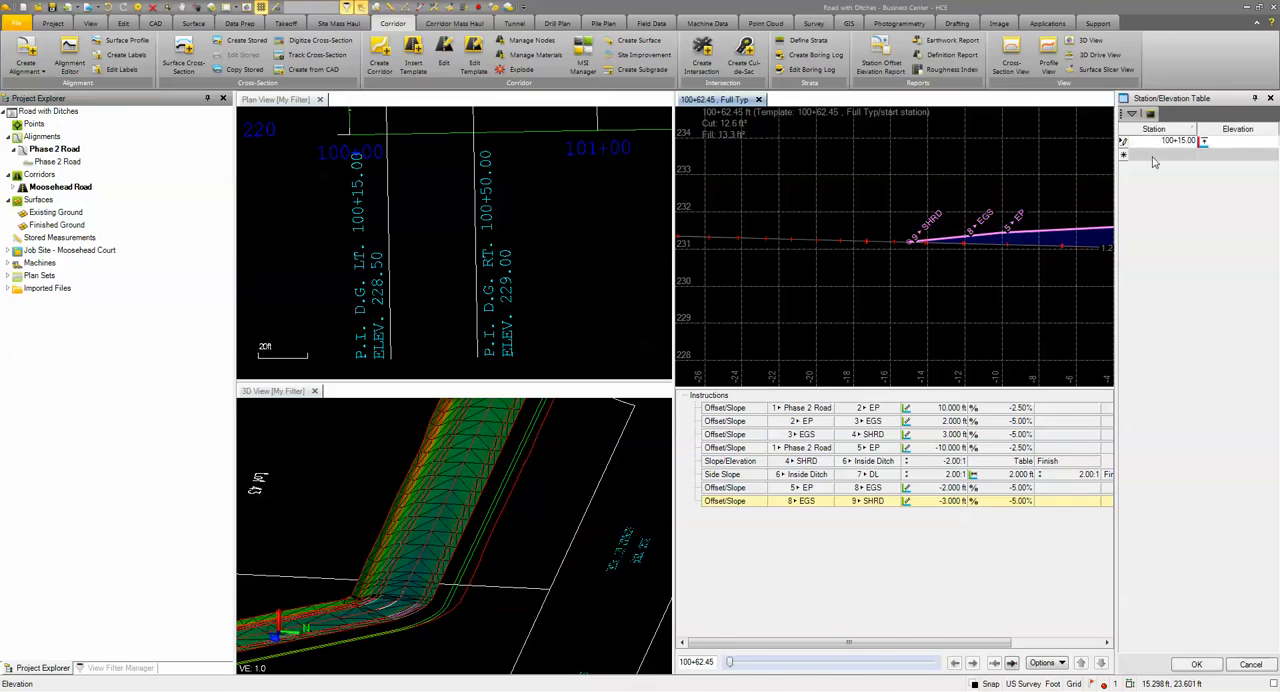
type("228.5")
key("Tab")
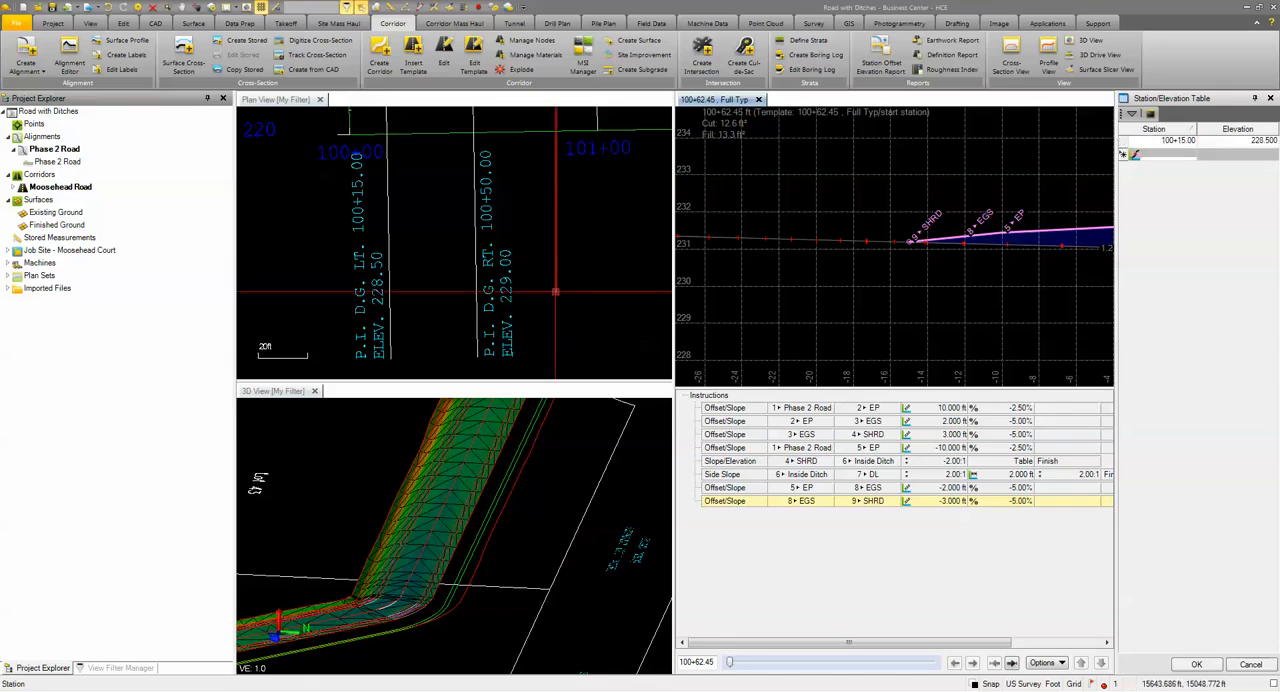
Step: Enter the left ditch grade point at station 104+00 with elevation 227.2 from the profile
scroll(395, 265, "down", 2)
scroll(395, 265, "down", 3)
middle_click_drag(551, 246, 402, 296)
middle_click_drag(595, 305, 545, 307)
scroll(474, 225, "up", 3)
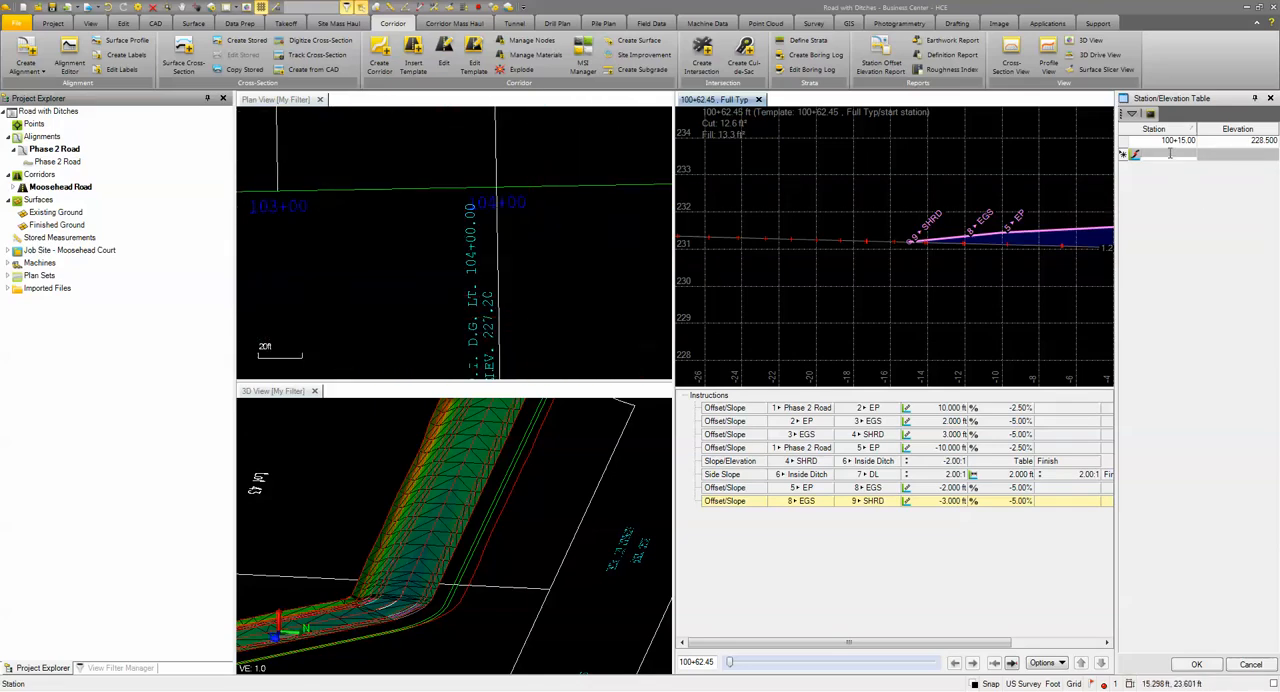
type("104+0")
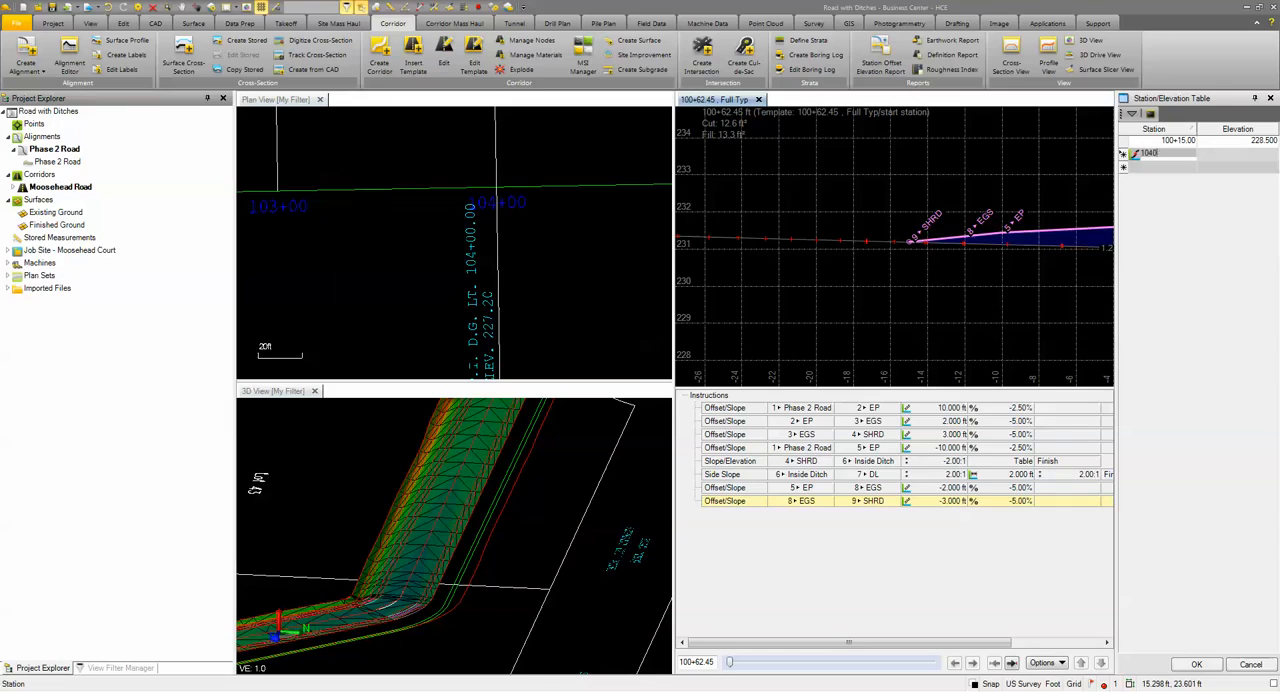
type("0")
key("Tab")
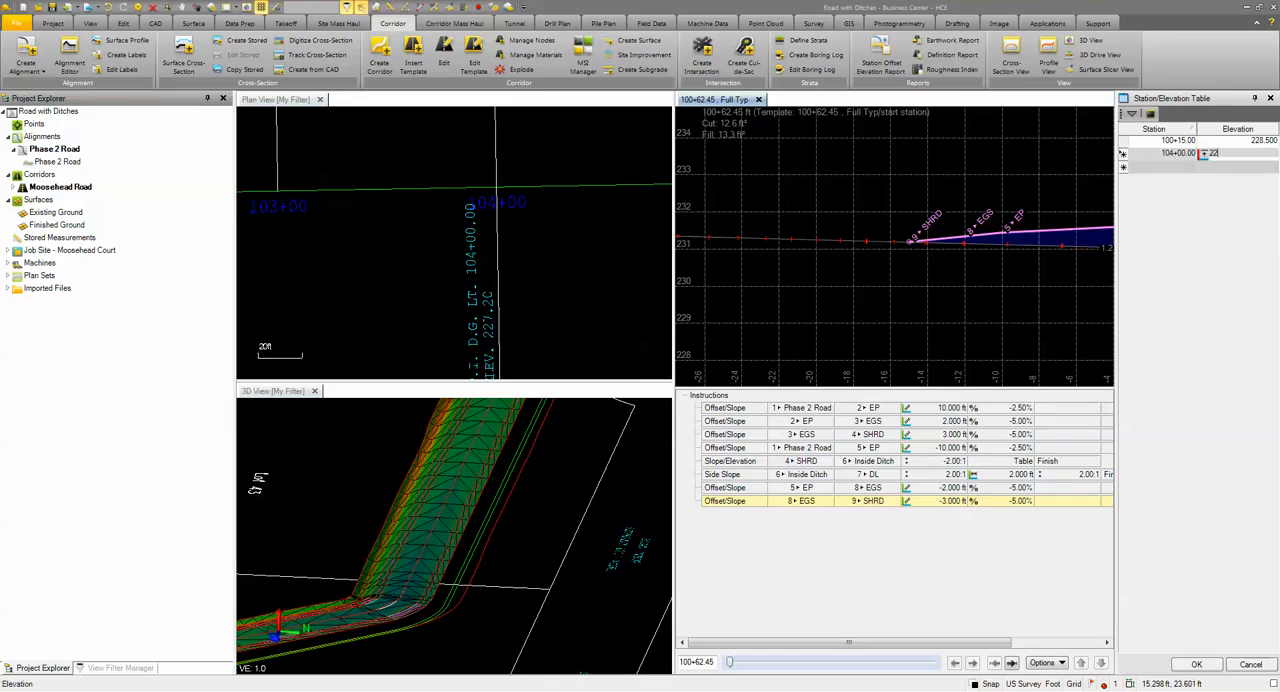
type("227.2")
key("Tab")
Step: Enter the left ditch grade point at station 106+00 with elevation 226.3 in the table
scroll(560, 314, "down", 6)
scroll(560, 314, "up", 8)
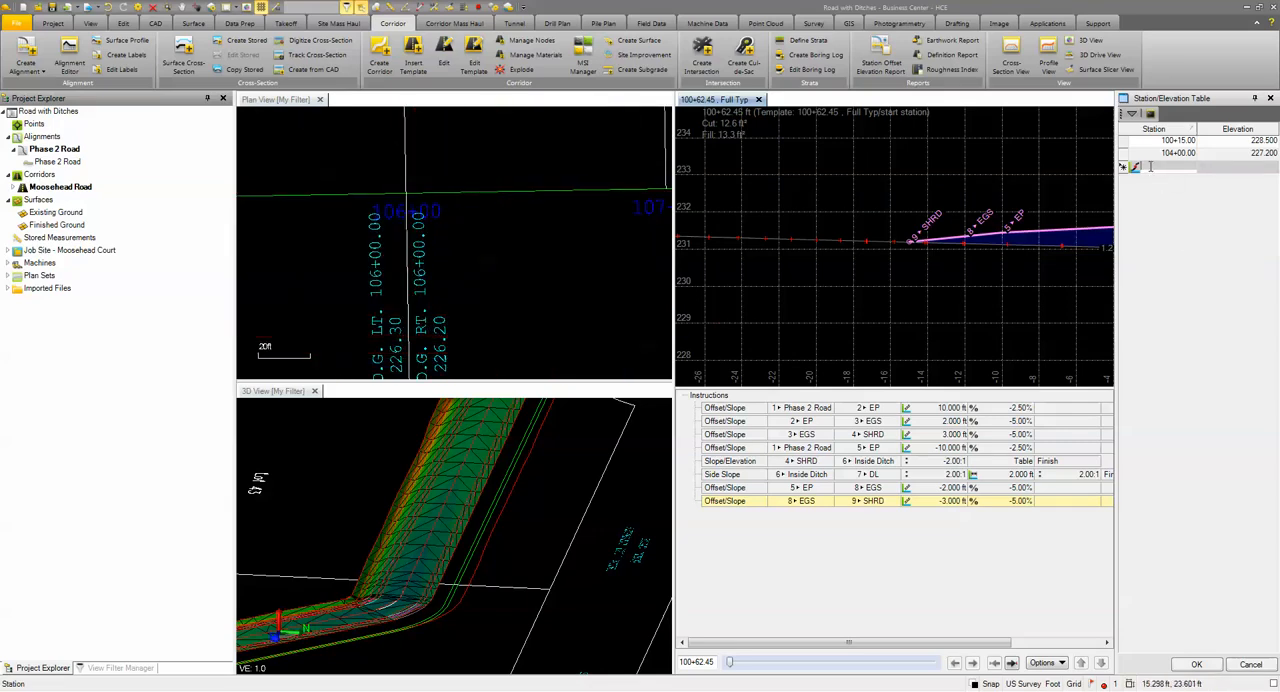
type("10600")
key("Tab")
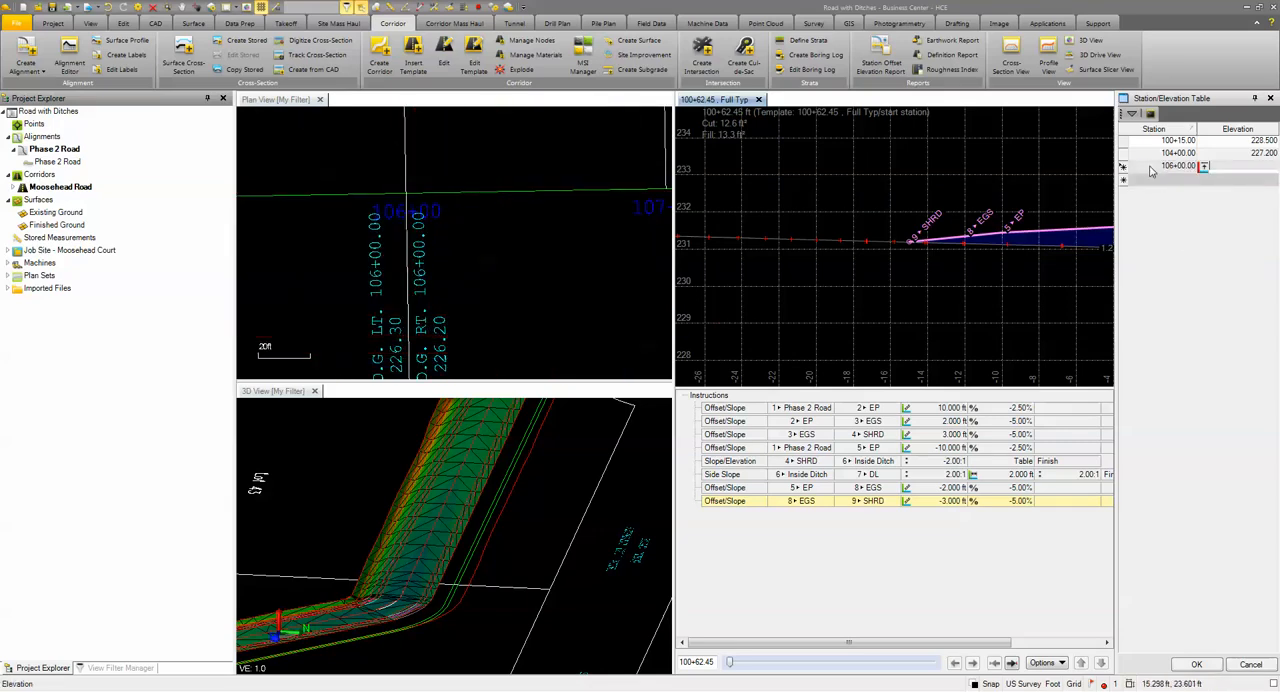
type("226.3")
key("Return")
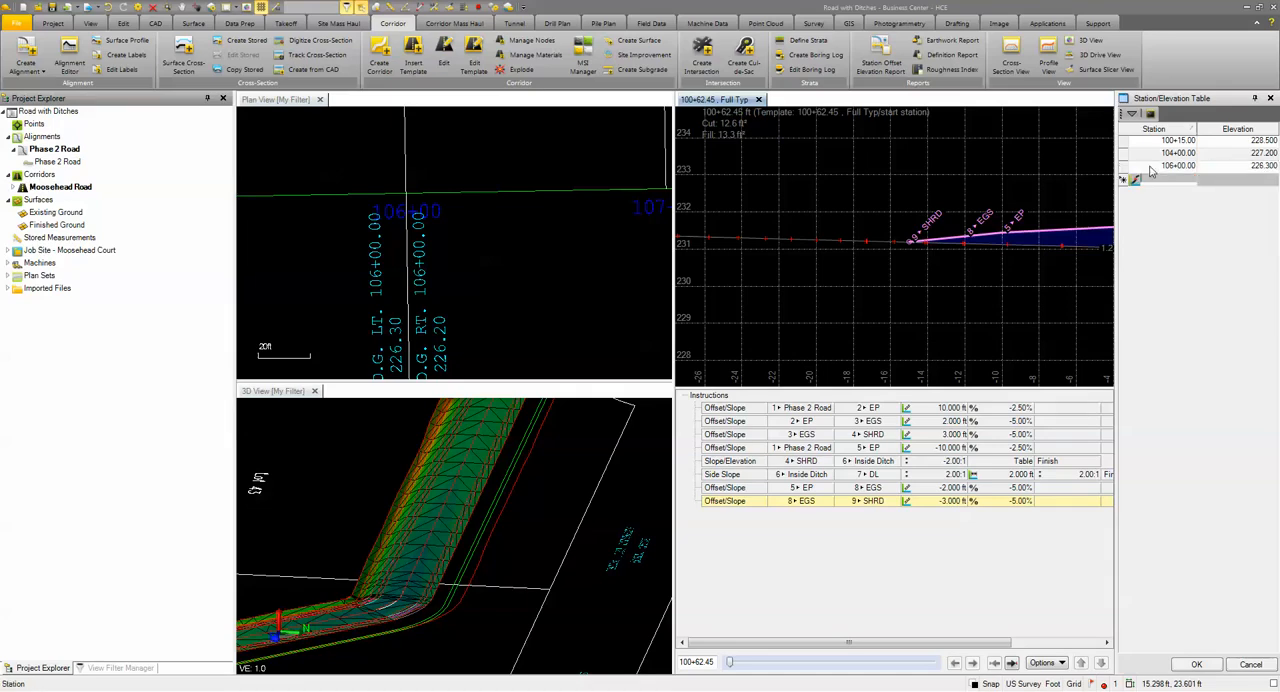
Step: Enter the left ditch grade point at station 110+00 with elevation 227.70 in the table
scroll(414, 334, "down", 3)
middle_click_drag(419, 335, 408, 292)
scroll(377, 308, "down", 3)
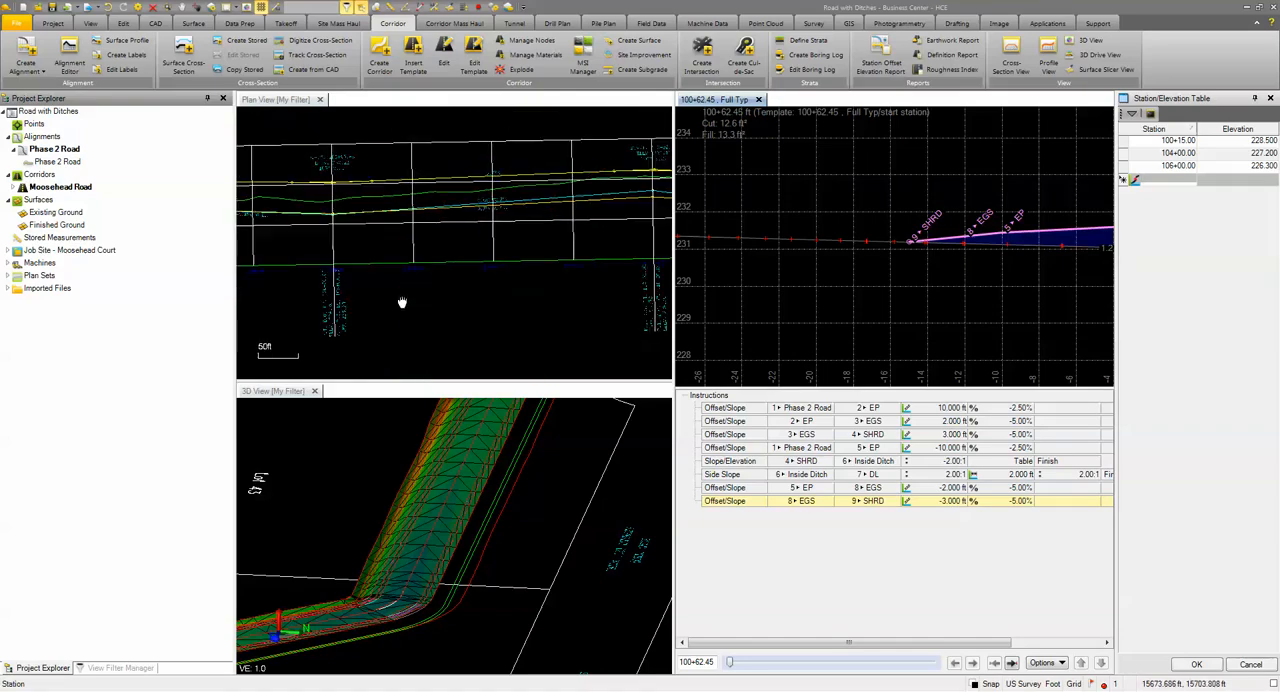
scroll(509, 299, "up", 4)
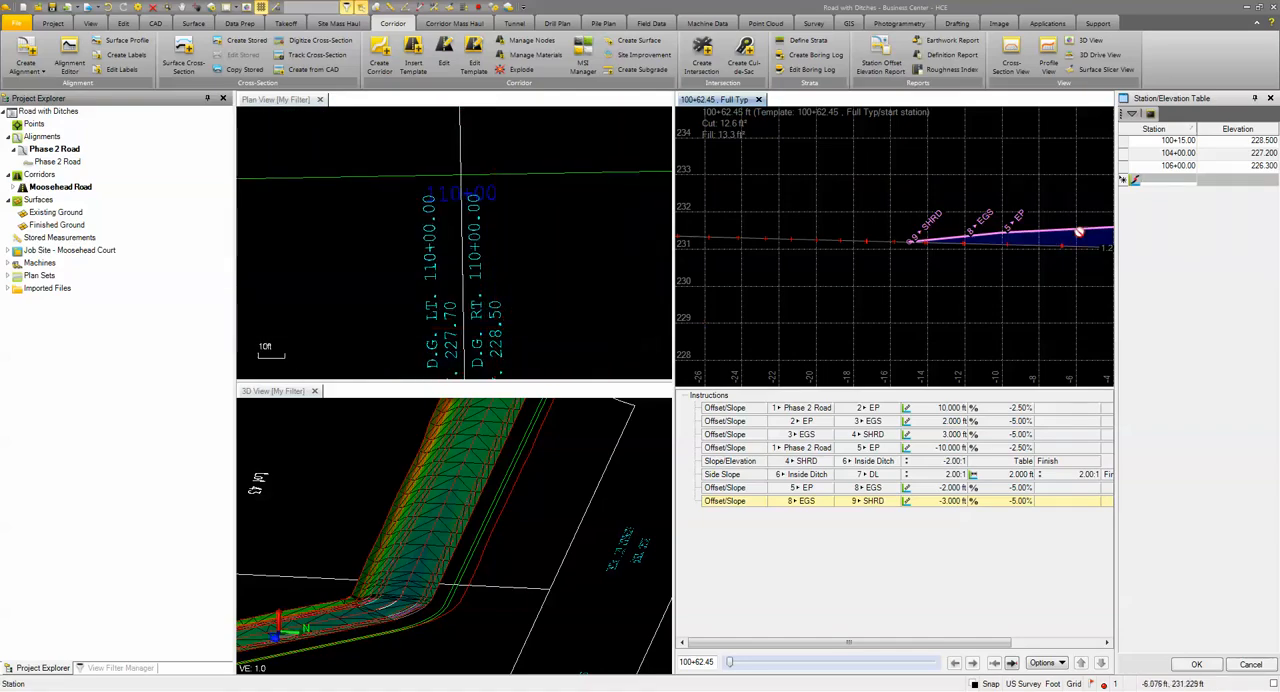
type("11000")
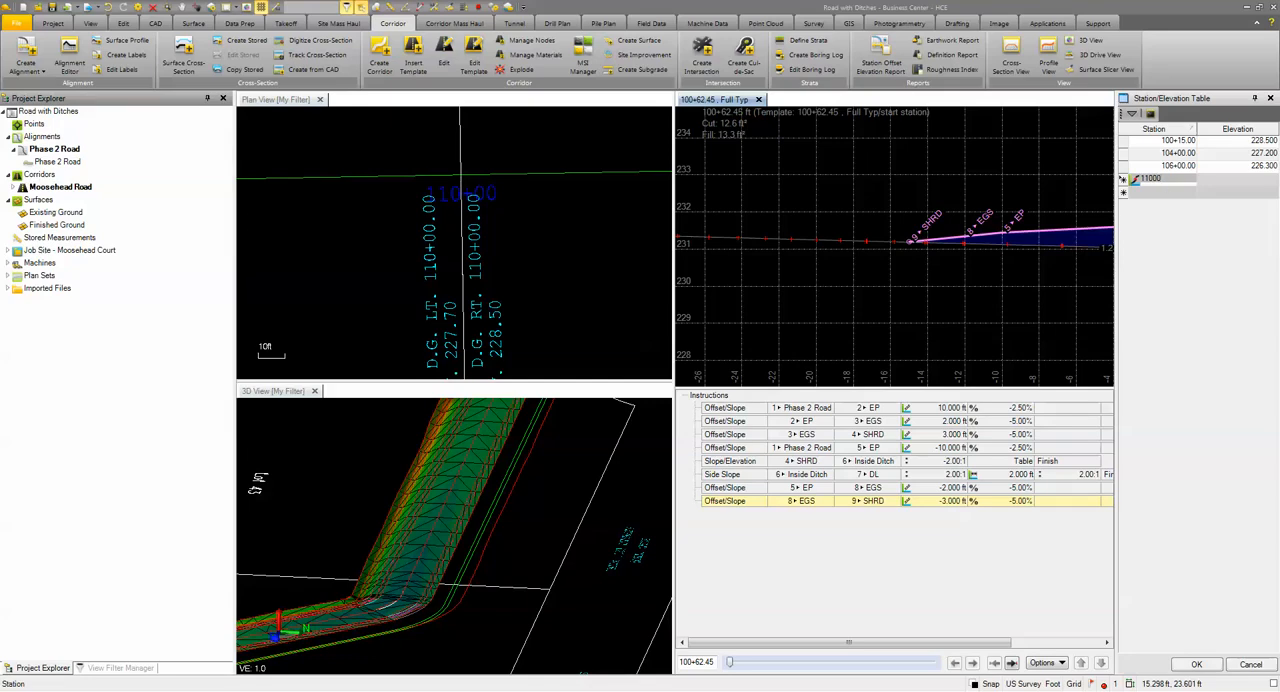
key("Tab")
type("22")
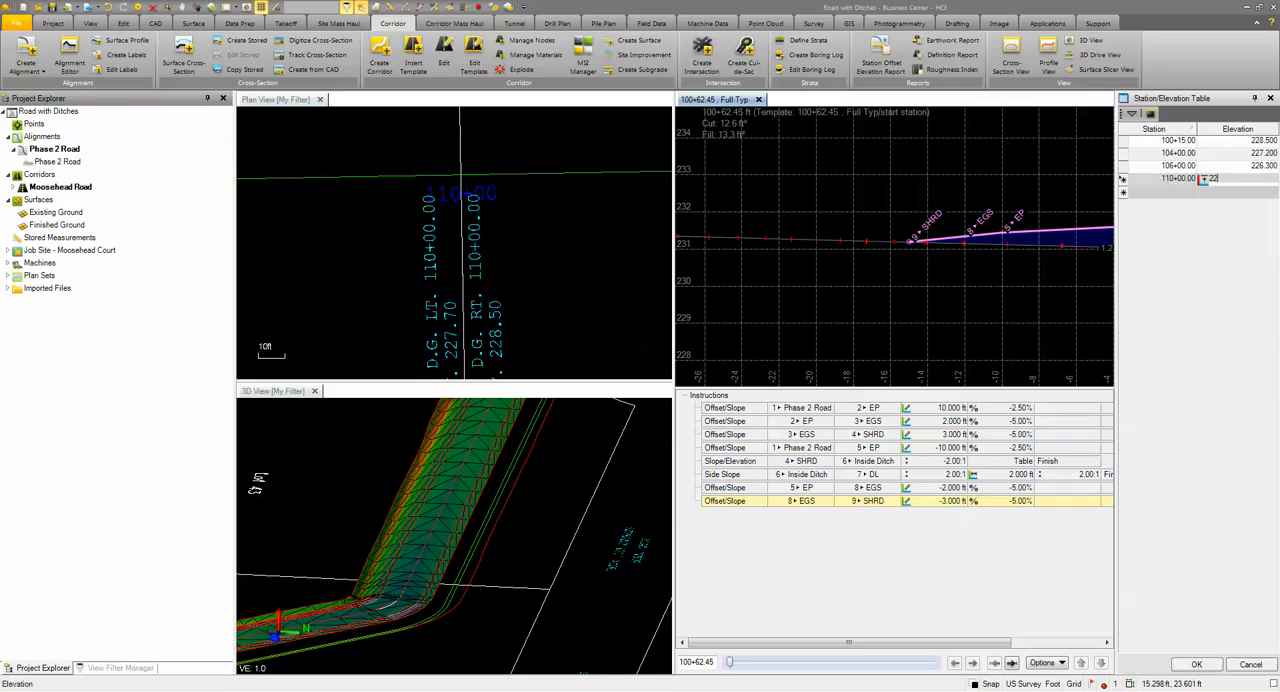
type("7.70")
key("Tab")
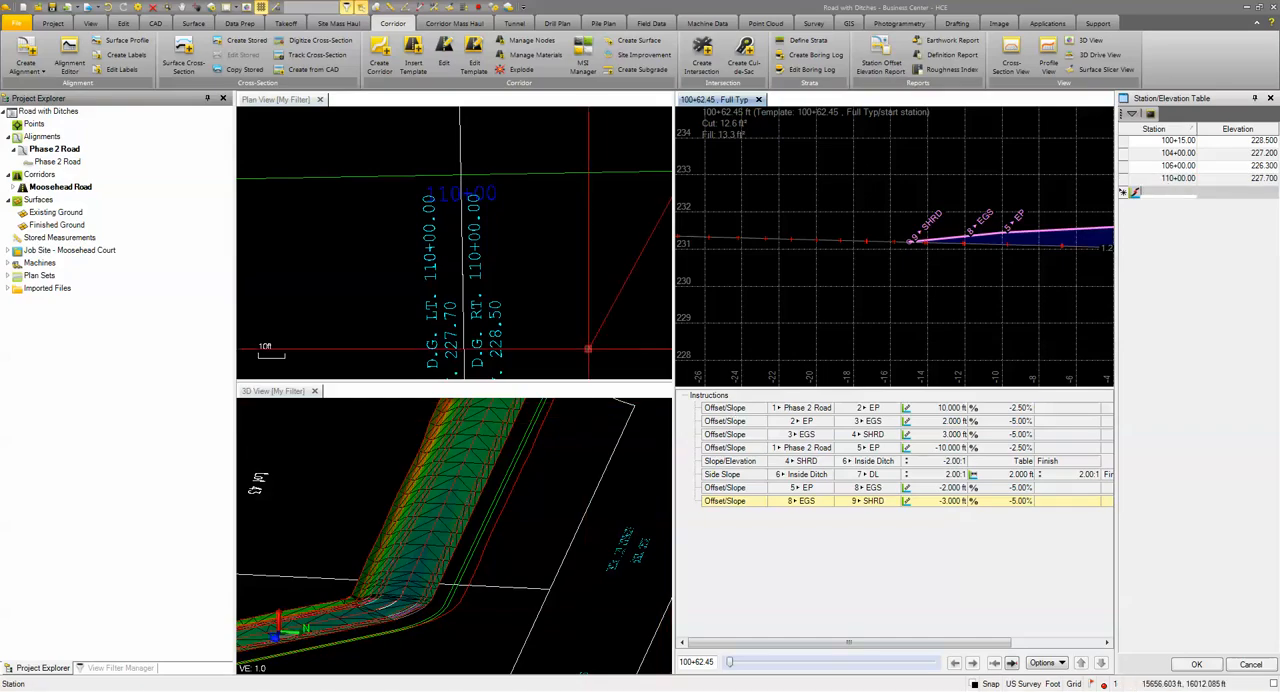
Step: Enter the left ditch grade point at station 112+50 with elevation 225.6 in the table
scroll(432, 328, "down", 5)
scroll(440, 322, "up", 4)
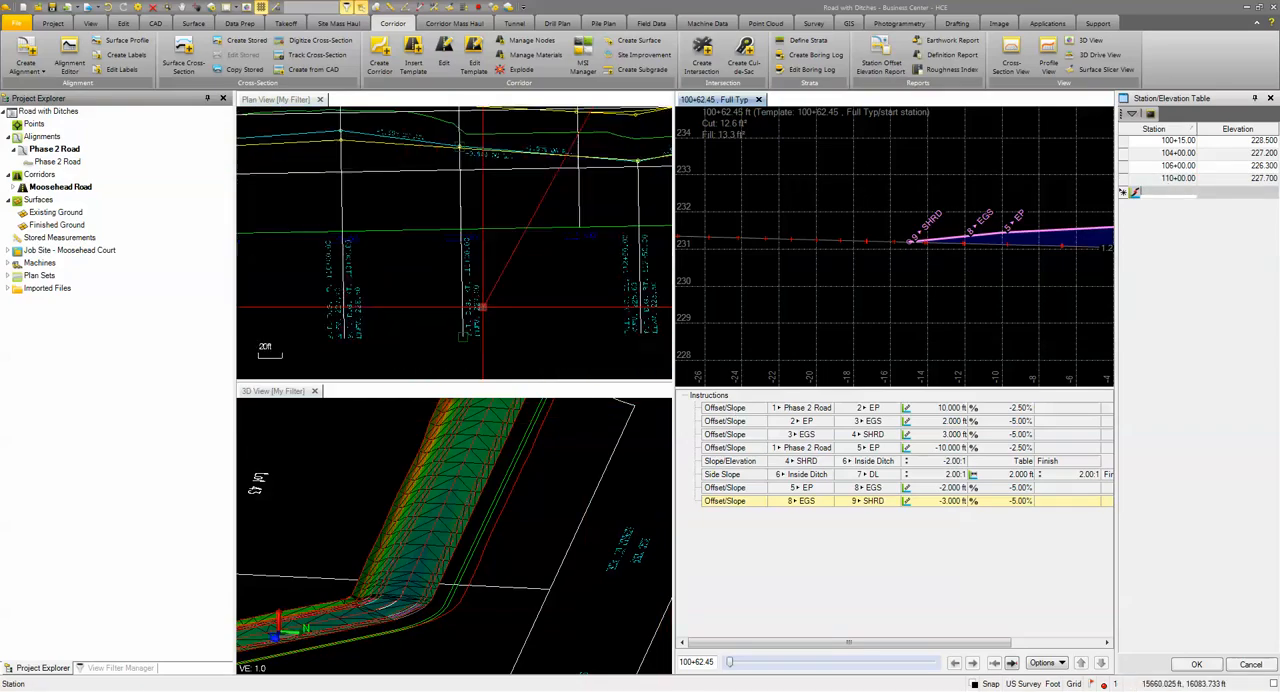
scroll(295, 286, "up", 4)
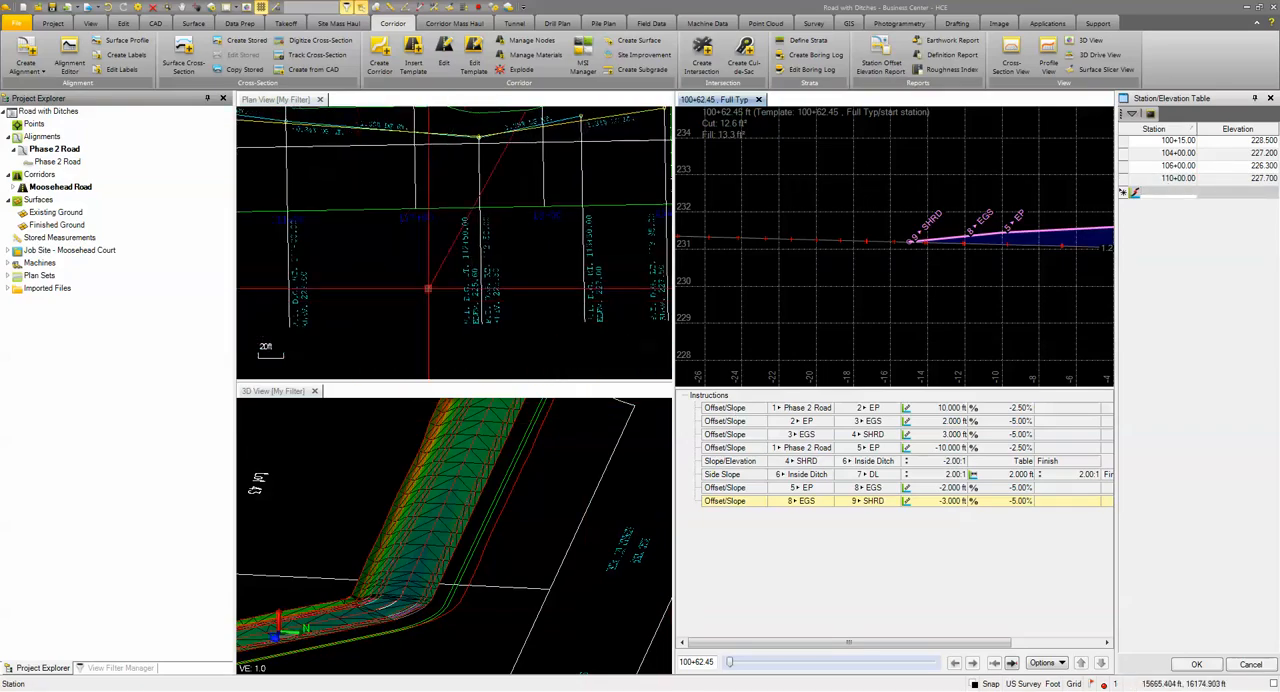
left_click(1160, 197)
type("11250")
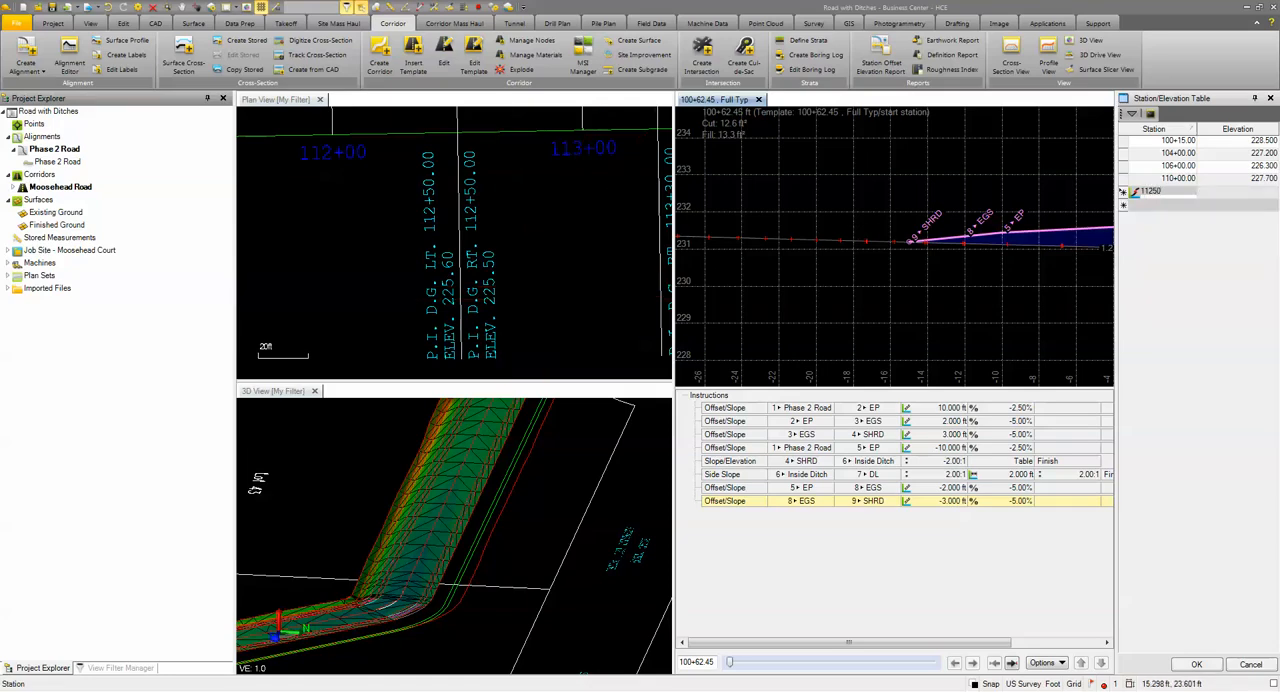
key("Tab")
type("225.6")
key("Tab")
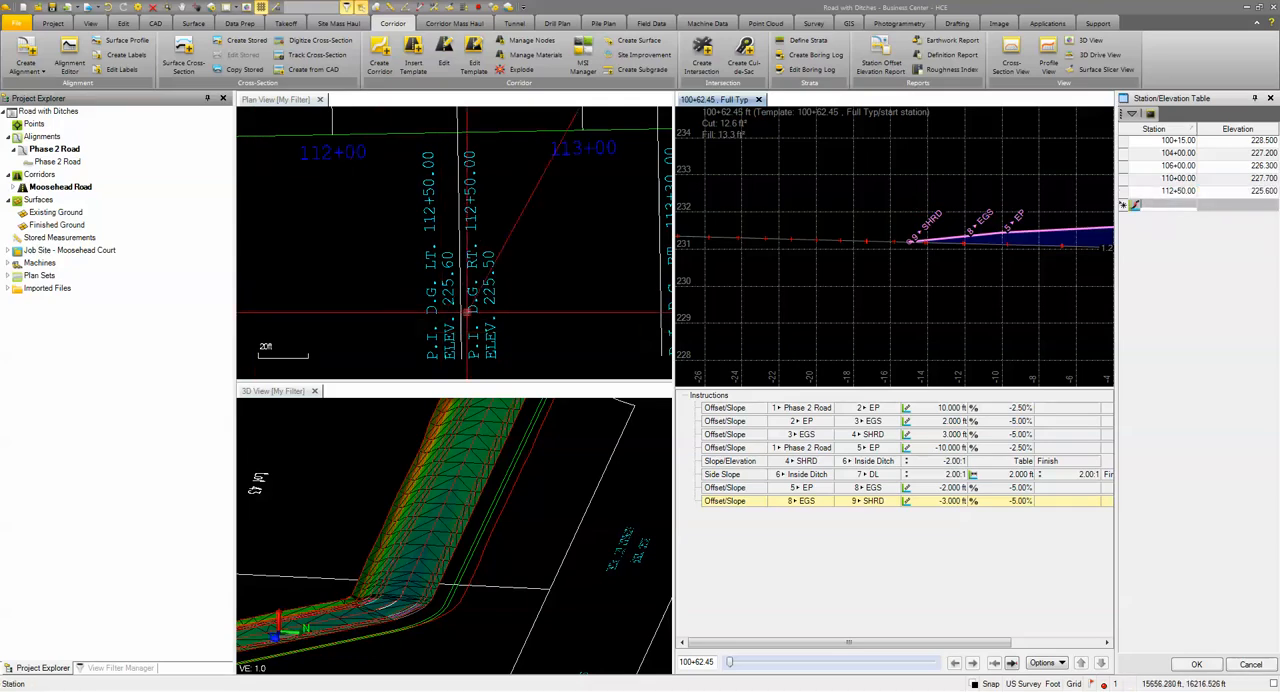
Step: Enter the last left ditch grade point from the profile, station 113+95 at elevation 227.50
middle_click_drag(480, 309, 307, 277)
scroll(427, 284, "up", 3)
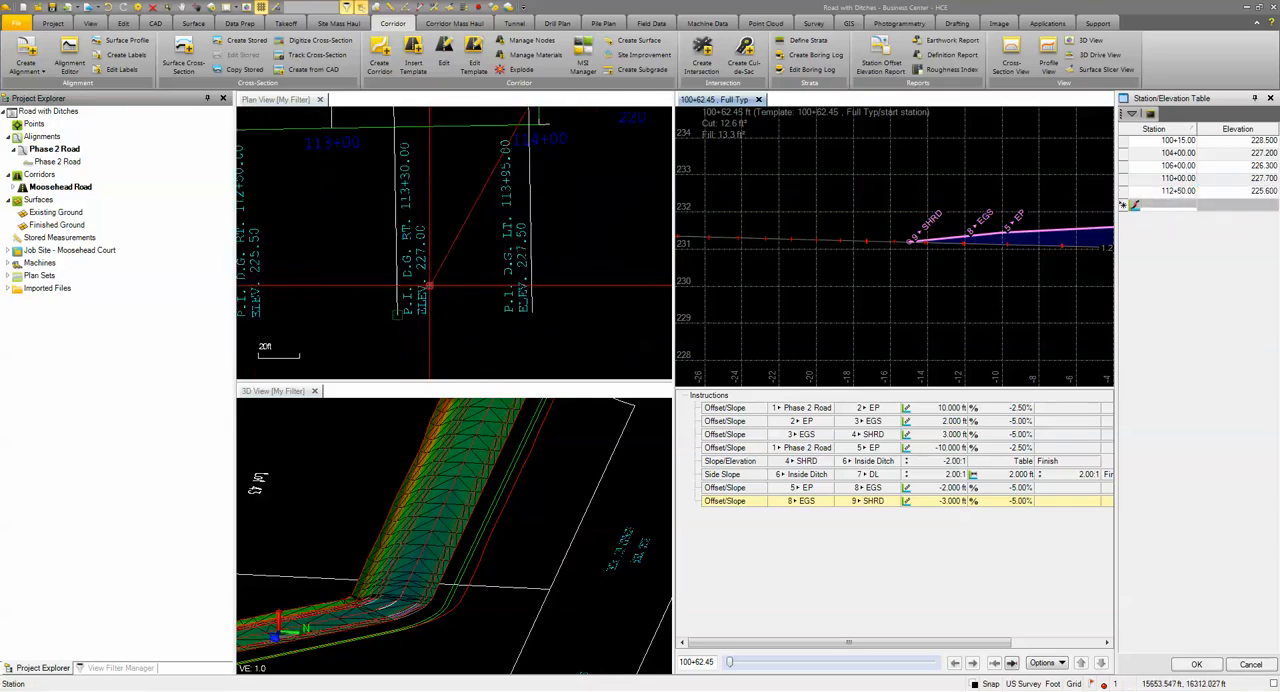
scroll(571, 269, "up", 1)
middle_click_drag(571, 269, 537, 306)
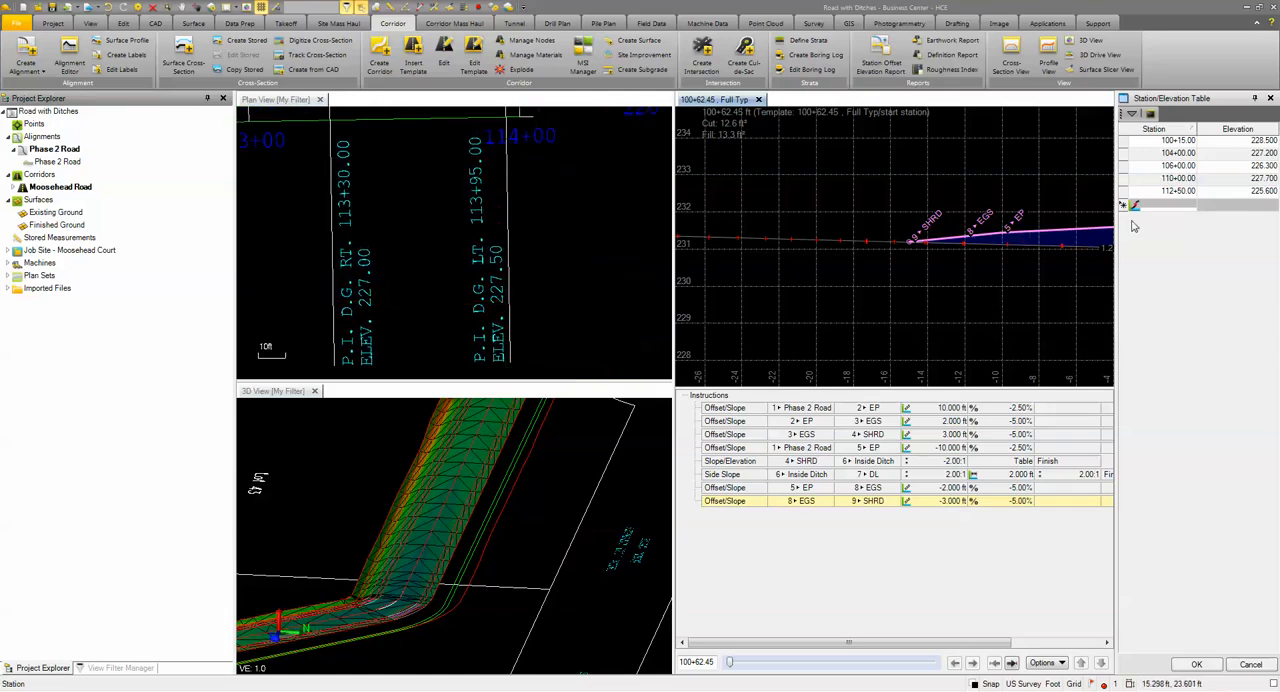
type("11395")
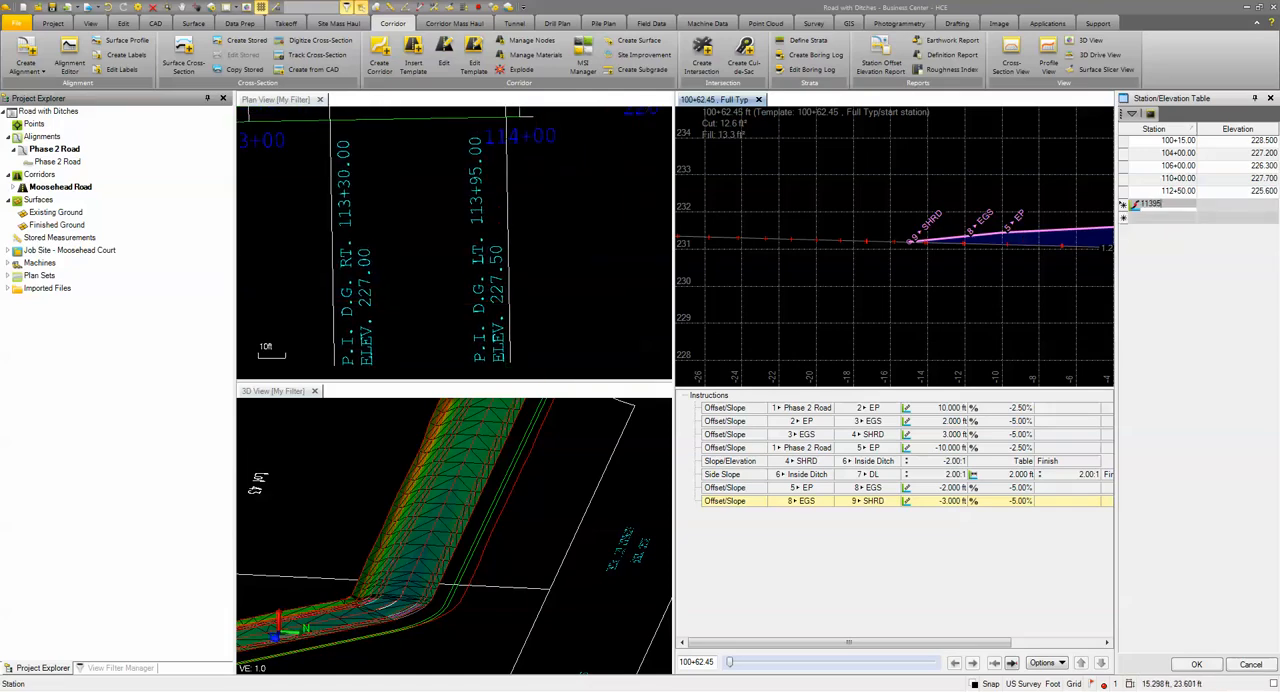
key("Tab")
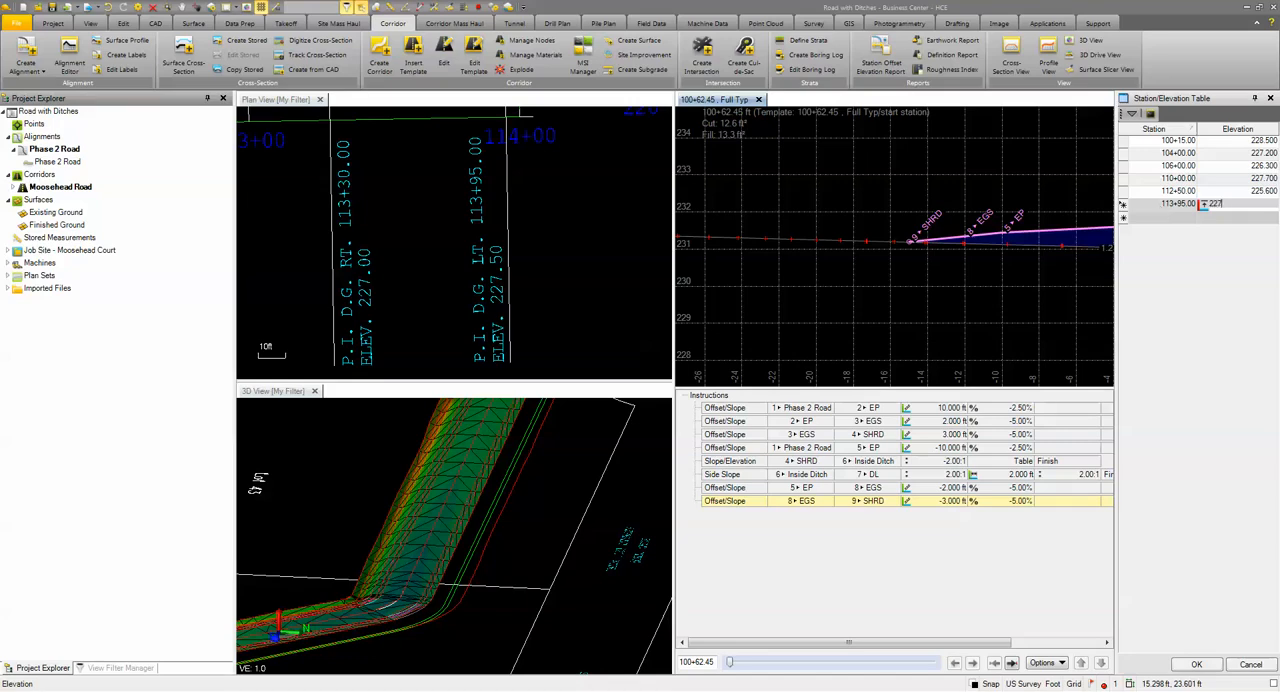
type("227.50")
key("Return")
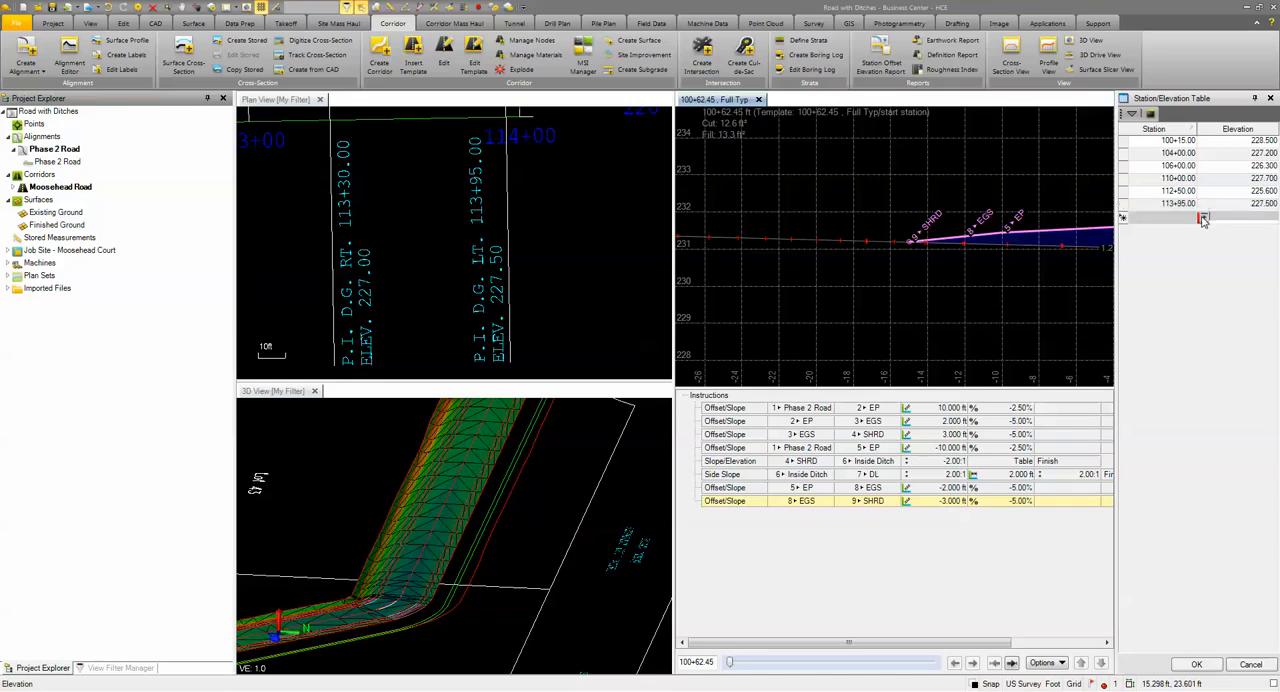
Step: Accept the elevation table and add the Slope/Elevation instruction to the template with the name Inside Ditch
left_click(1196, 664)
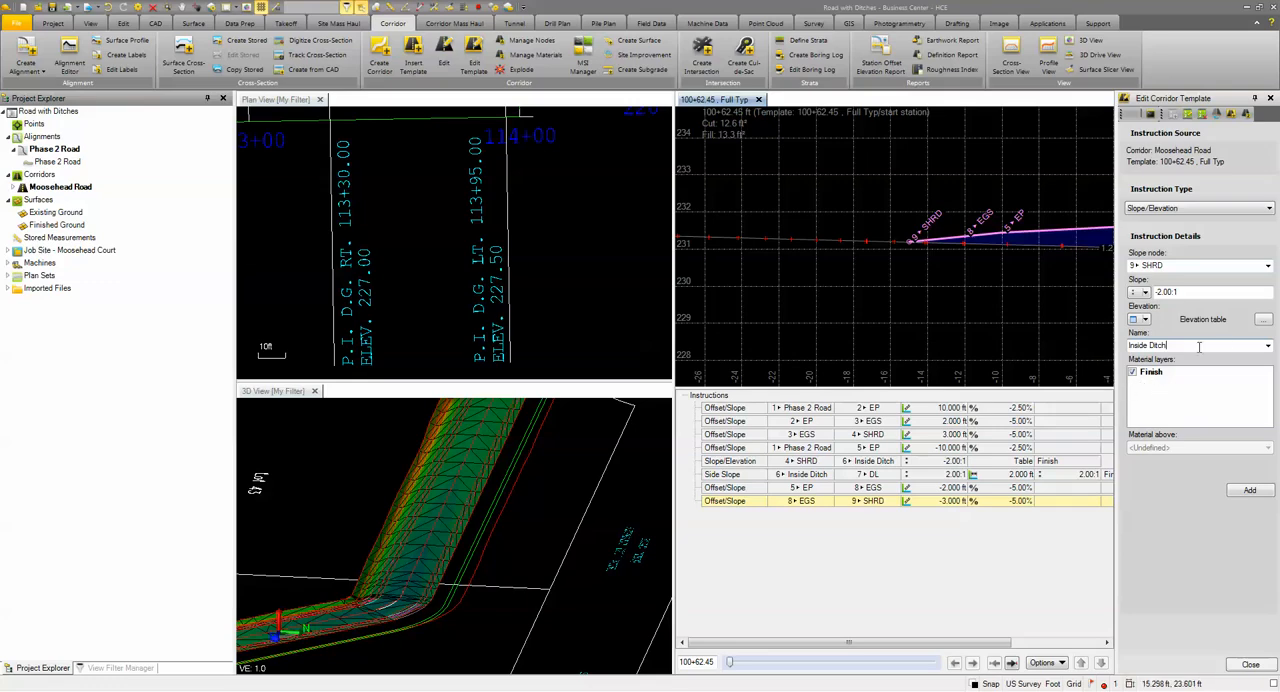
left_click(1250, 490)
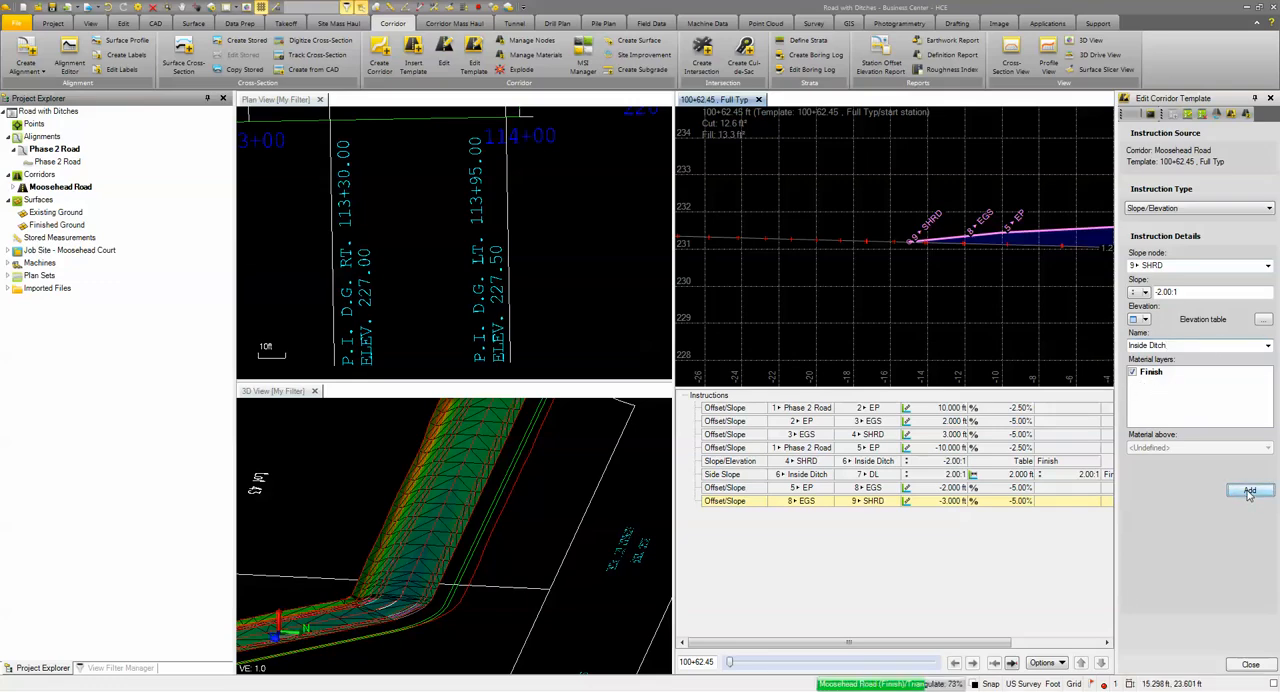
Step: Start a Side Slope instruction from node 10 Inside Ditch with Existing Ground as the target surface
left_click(1179, 210)
left_click(1148, 243)
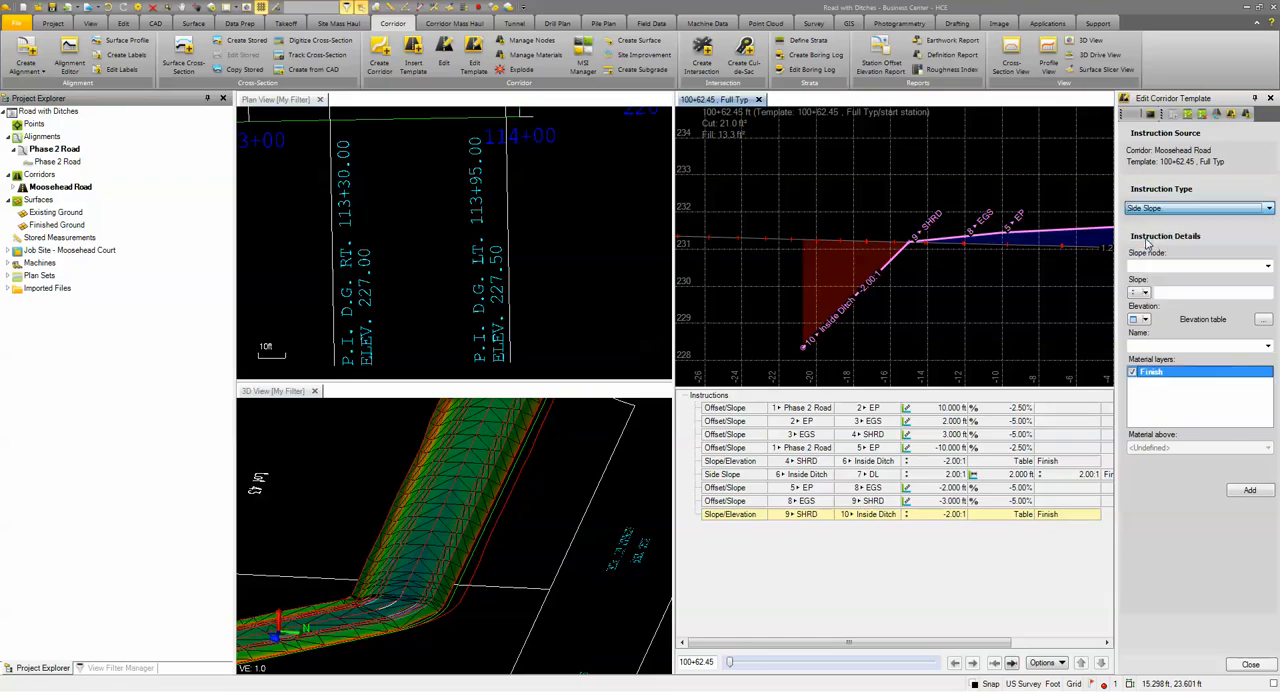
left_click(1178, 292)
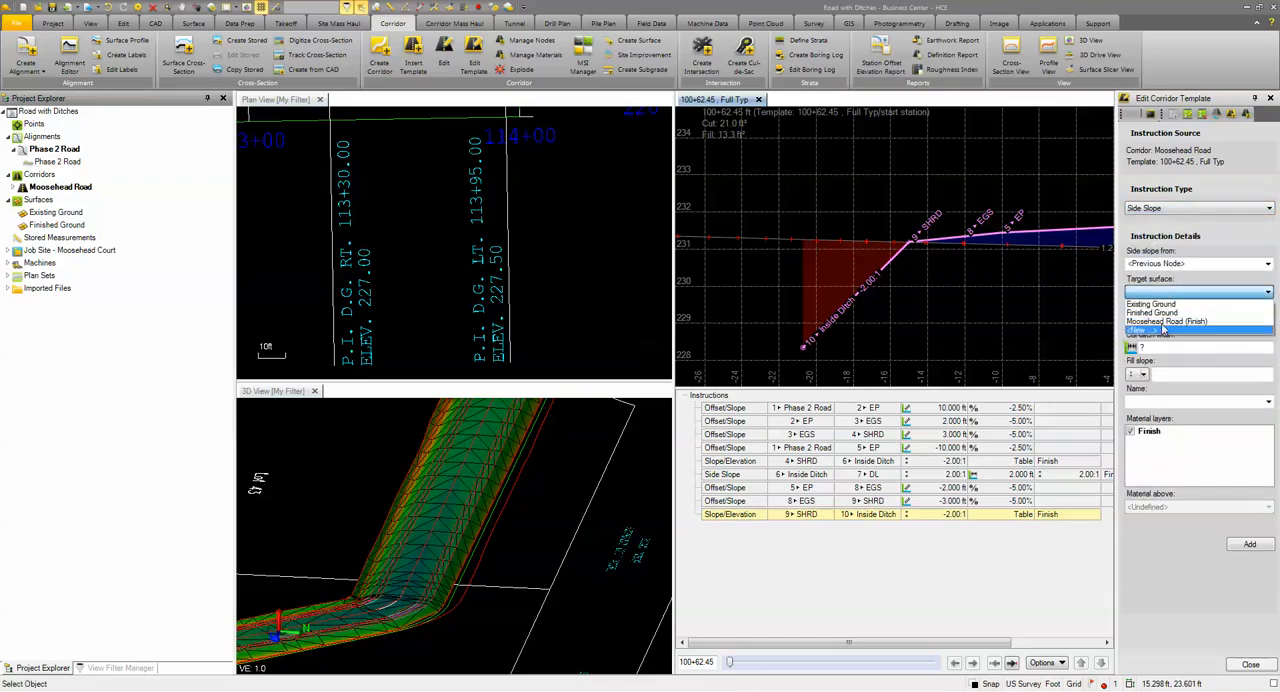
left_click(1150, 263)
left_click(1150, 263)
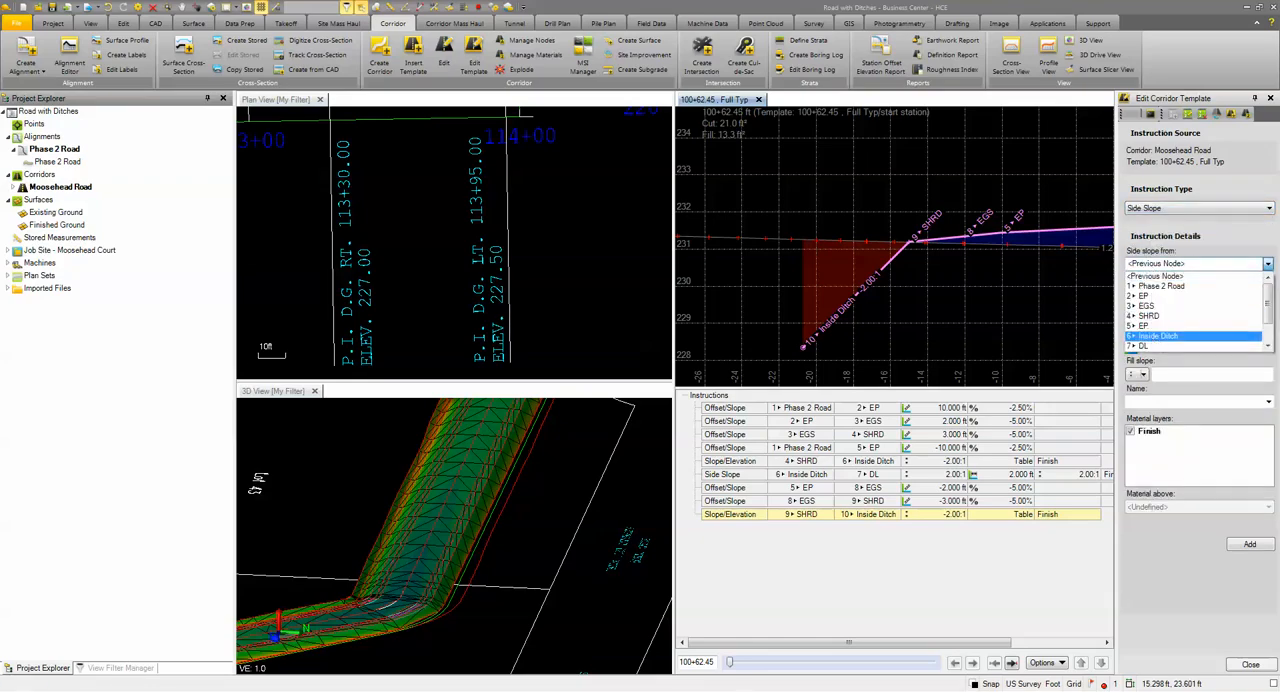
scroll(1150, 338, "down", 2)
left_click(1150, 345)
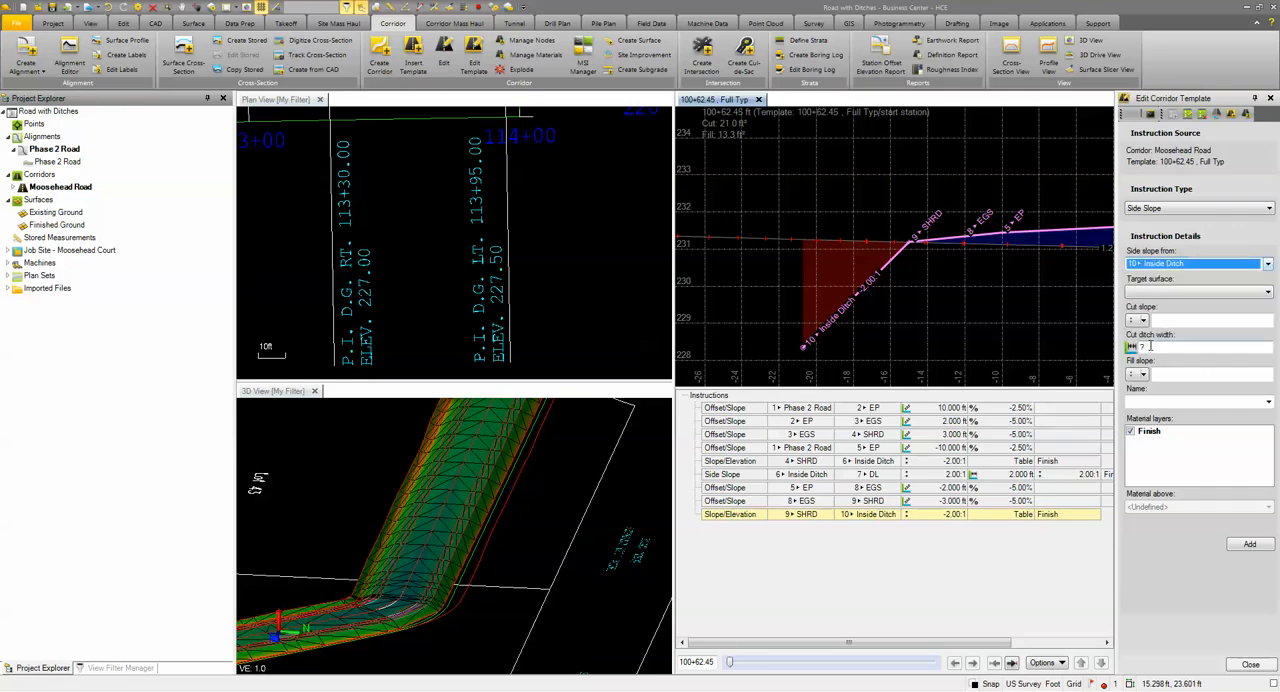
left_click(1178, 264)
left_click(1178, 264)
left_click(1157, 292)
left_click(1152, 304)
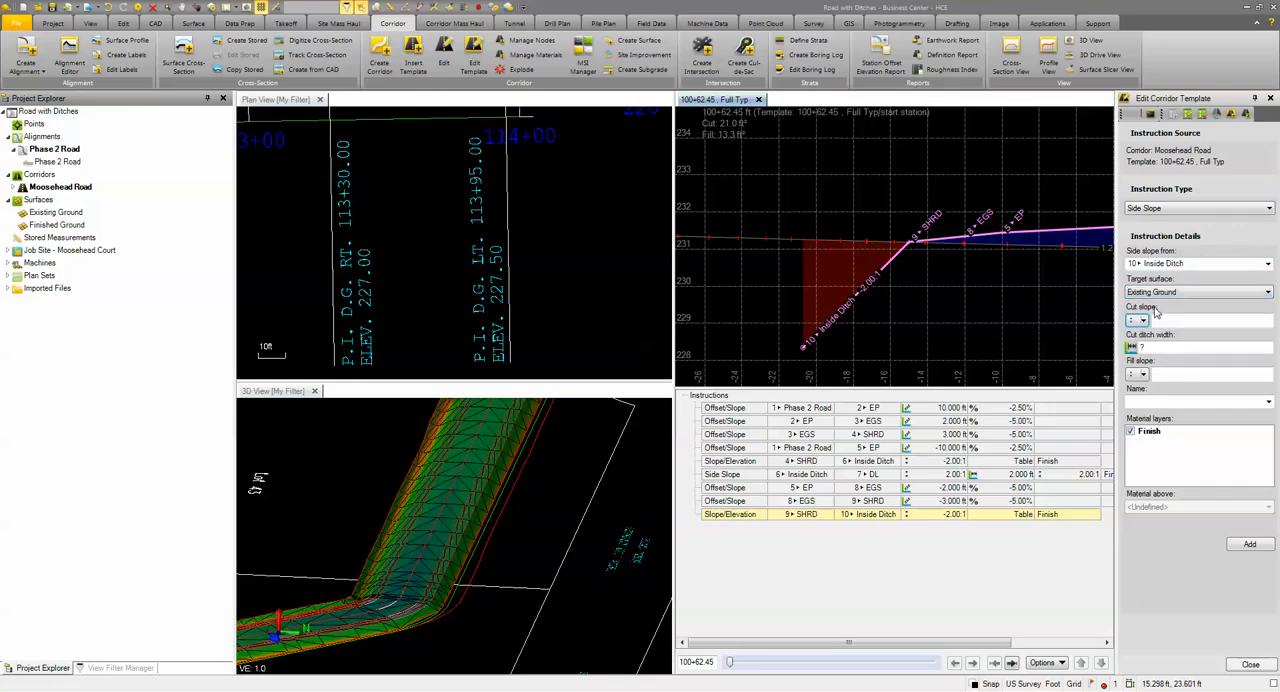
Step: Set cut slope 2.00:1, cut ditch width 2.000 and fill slope 2.00:1, name the side slope DL and add it to the template
left_click(1161, 319)
key("Tab")
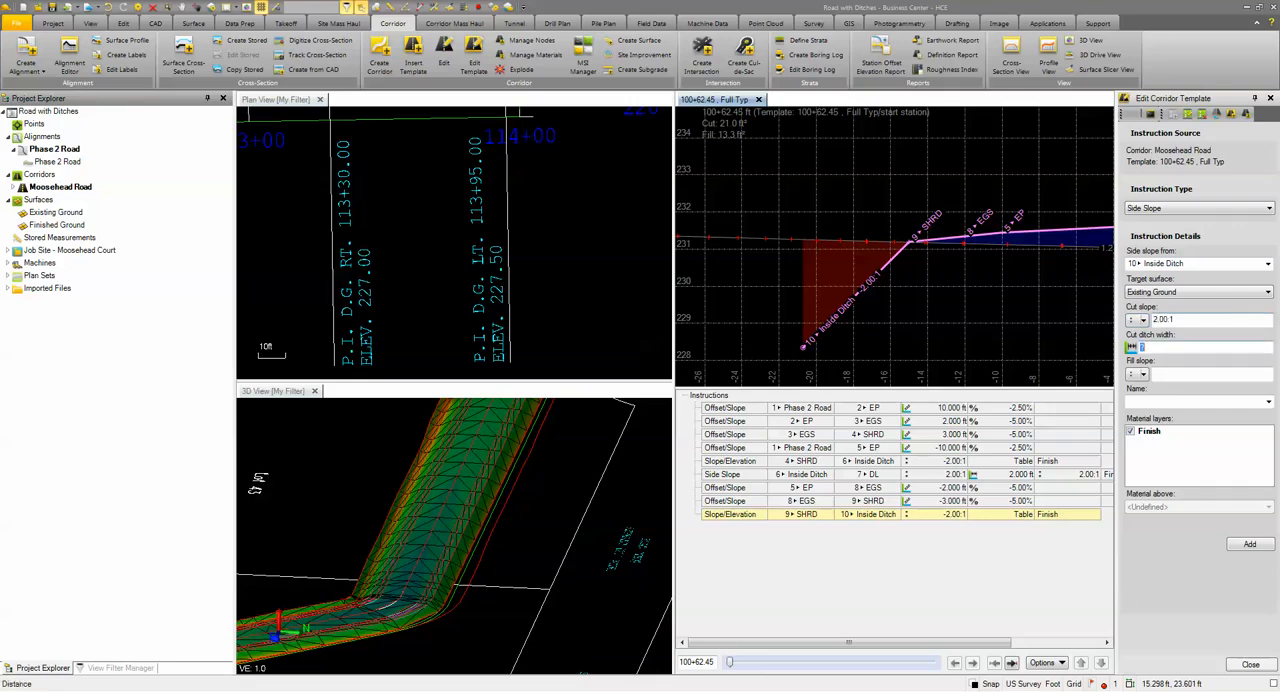
type("2")
key("Tab")
left_click(1180, 377)
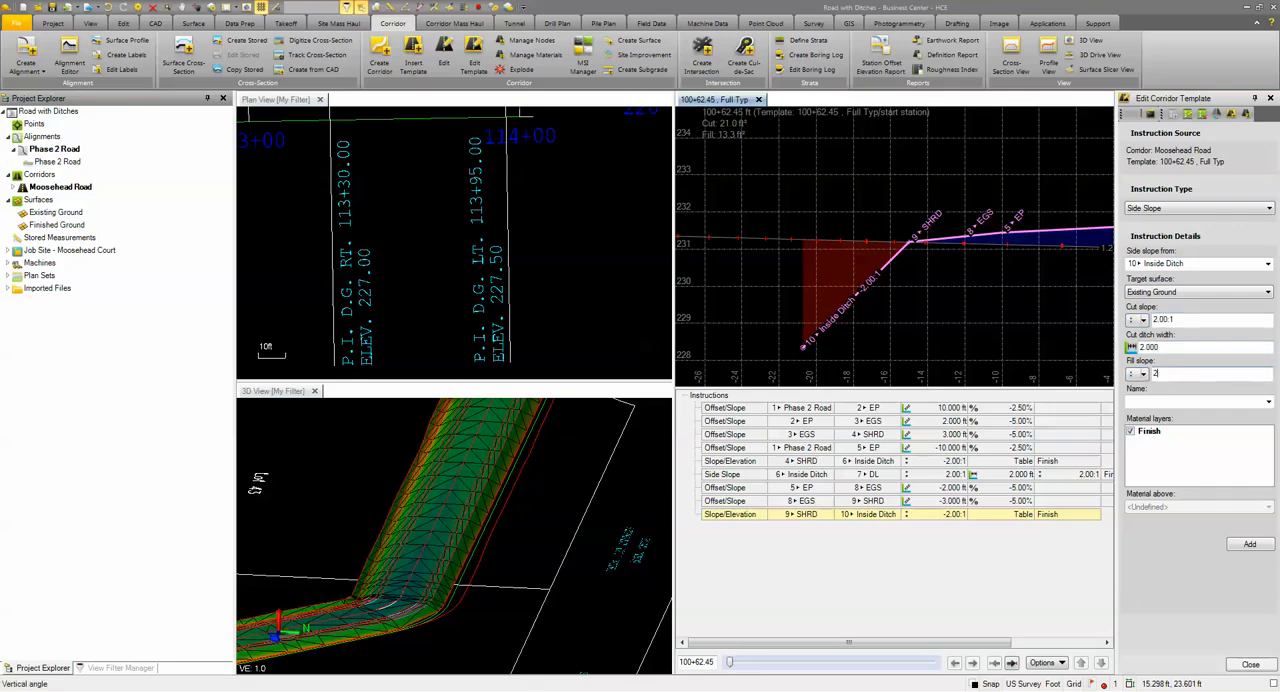
key("Tab")
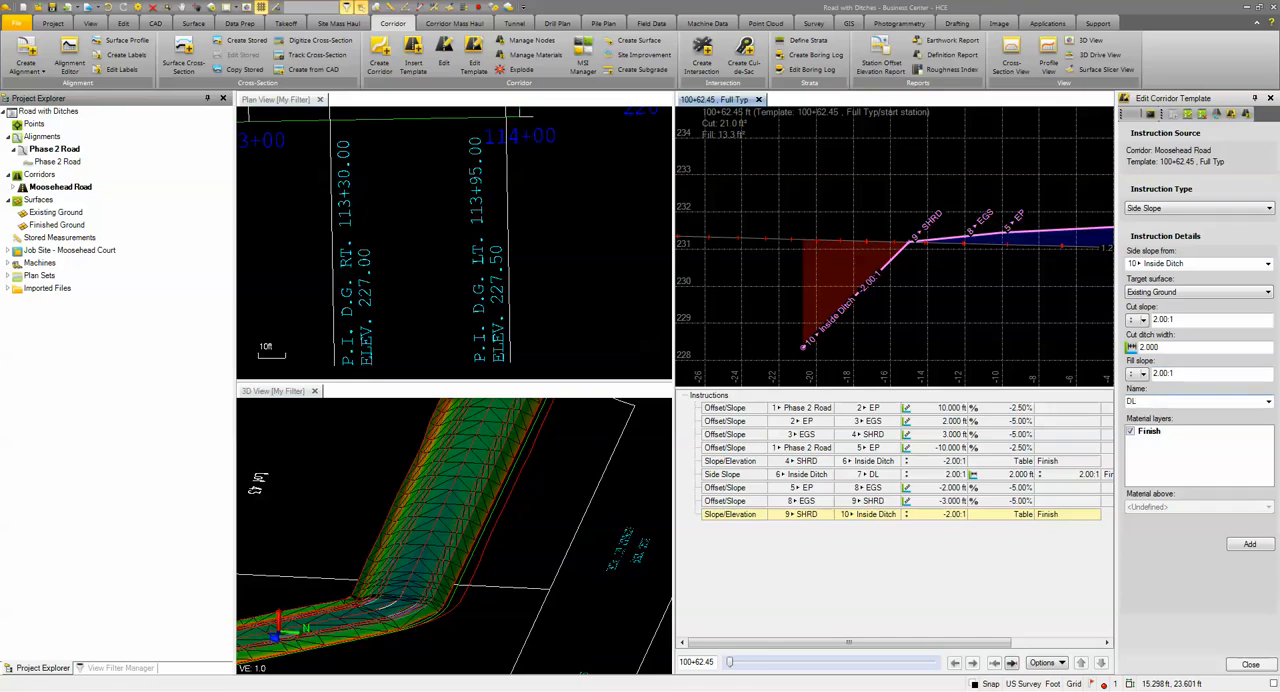
left_click(1250, 545)
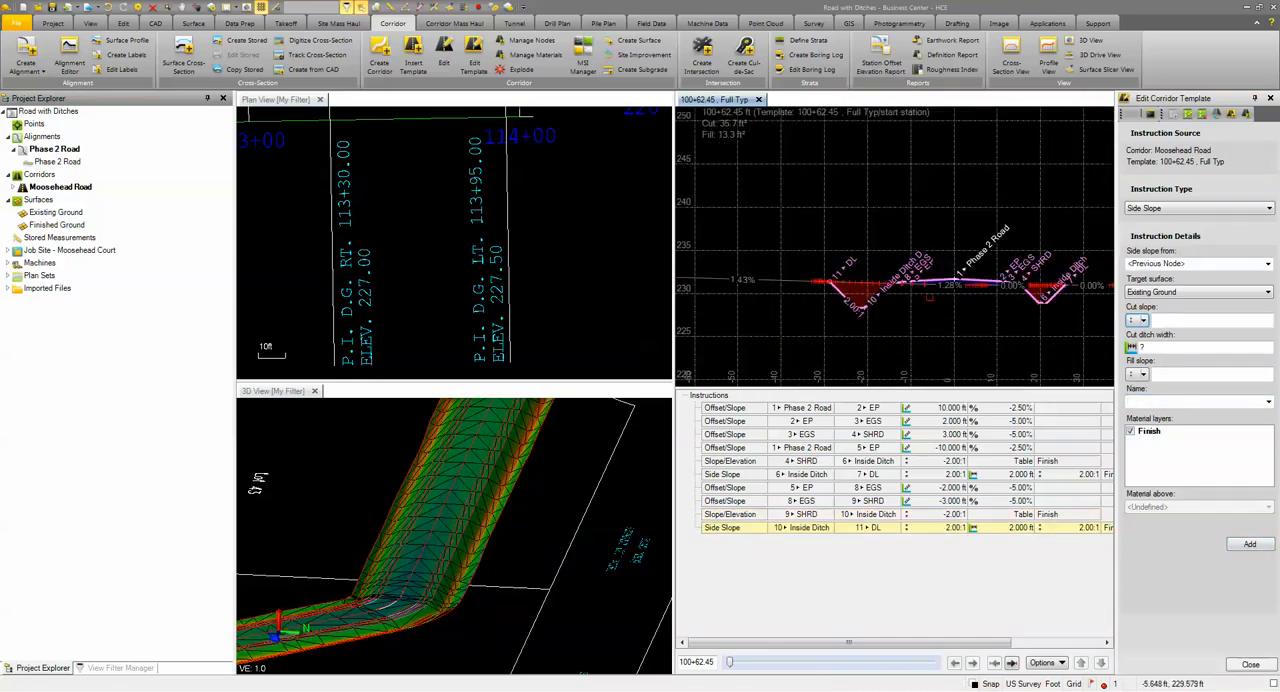
Step: Preview the template's cross-section along the corridor up to station 113+70.37 and close the template view
left_click_drag(731, 666, 930, 676)
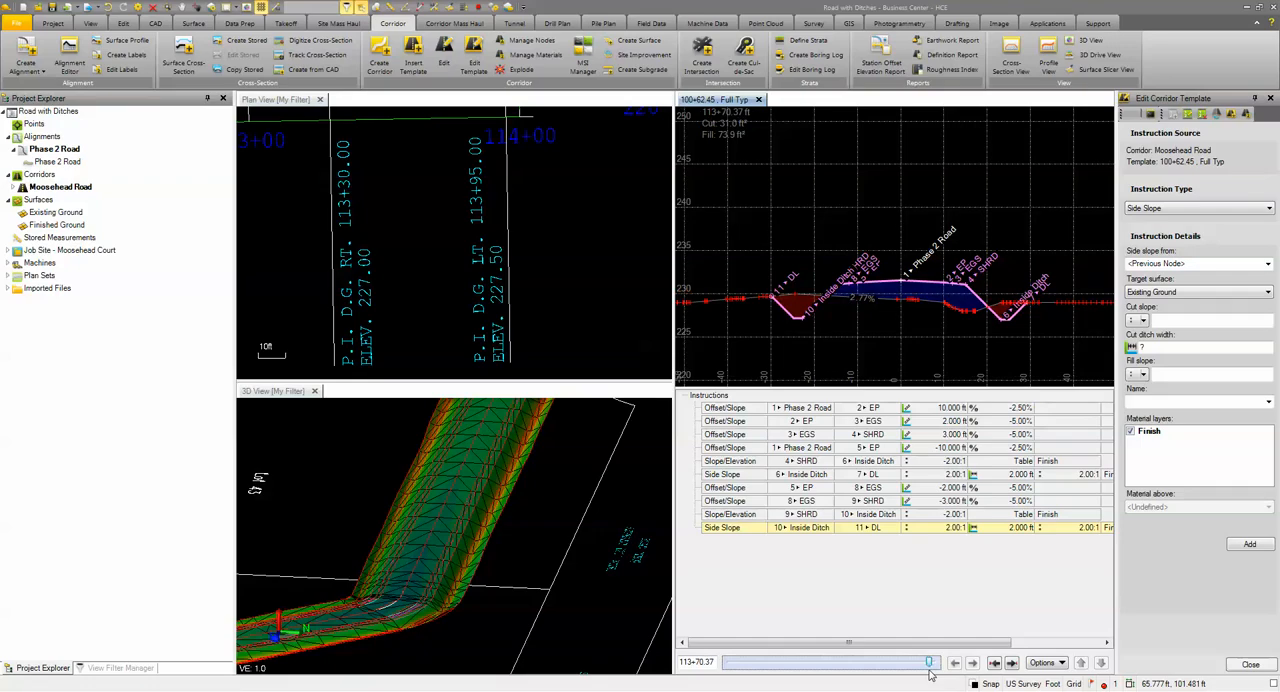
left_click(760, 100)
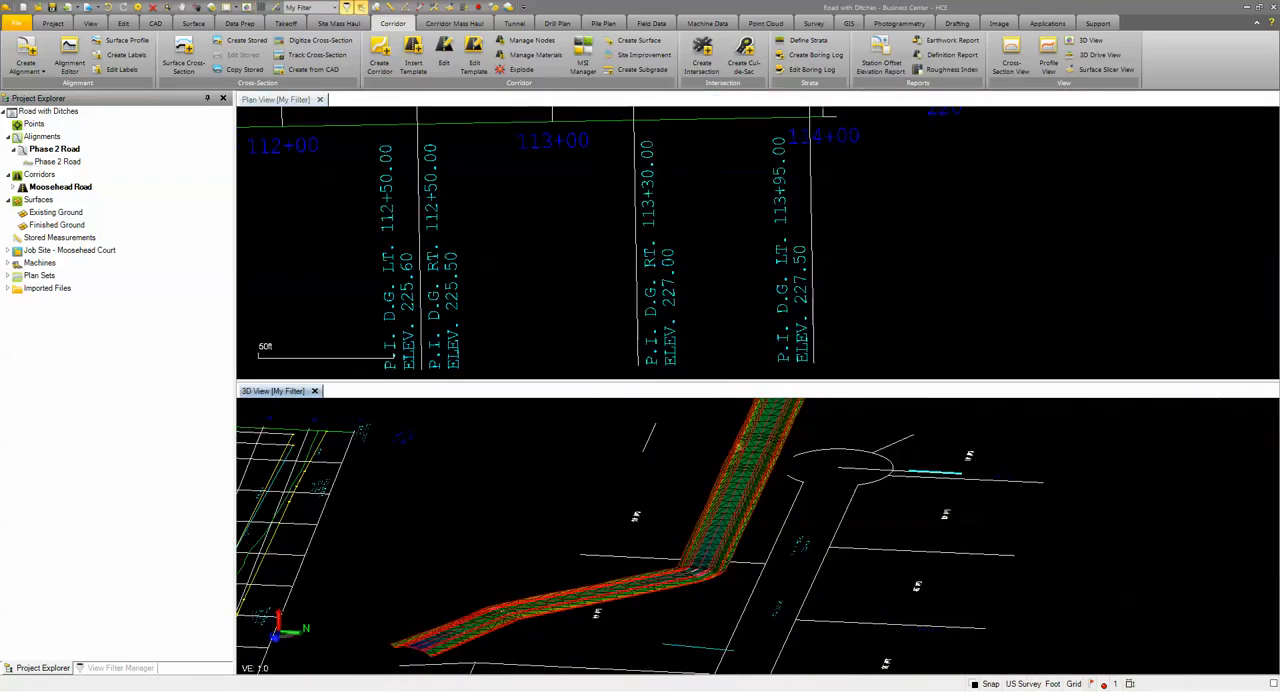
mouse_move(701, 516)
right_mouse_down()
mouse_move(783, 525)
mouse_move(733, 532)
mouse_move(699, 493)
right_mouse_up()
scroll(699, 493, "up", 6)
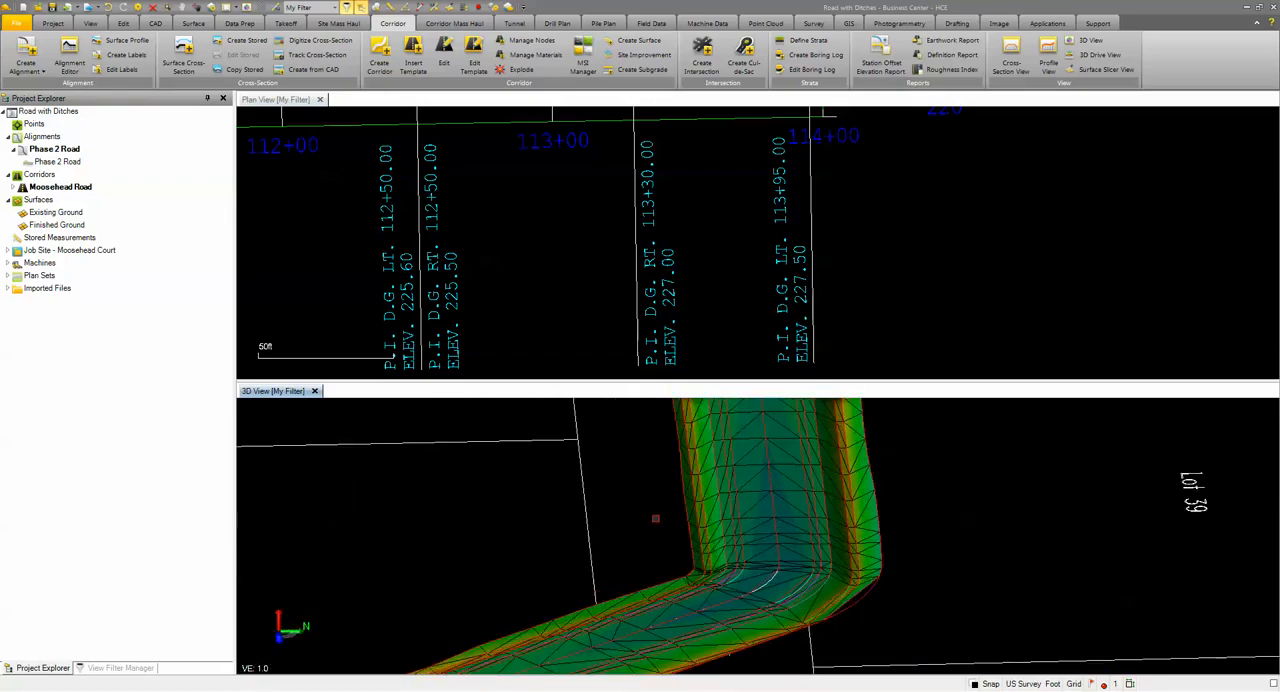
Step: Turn on Densify surface for the Moosehead Road (Finish) corridor surface in its properties
scroll(655, 518, "down", 2)
scroll(535, 190, "down", 10)
scroll(535, 188, "up", 15)
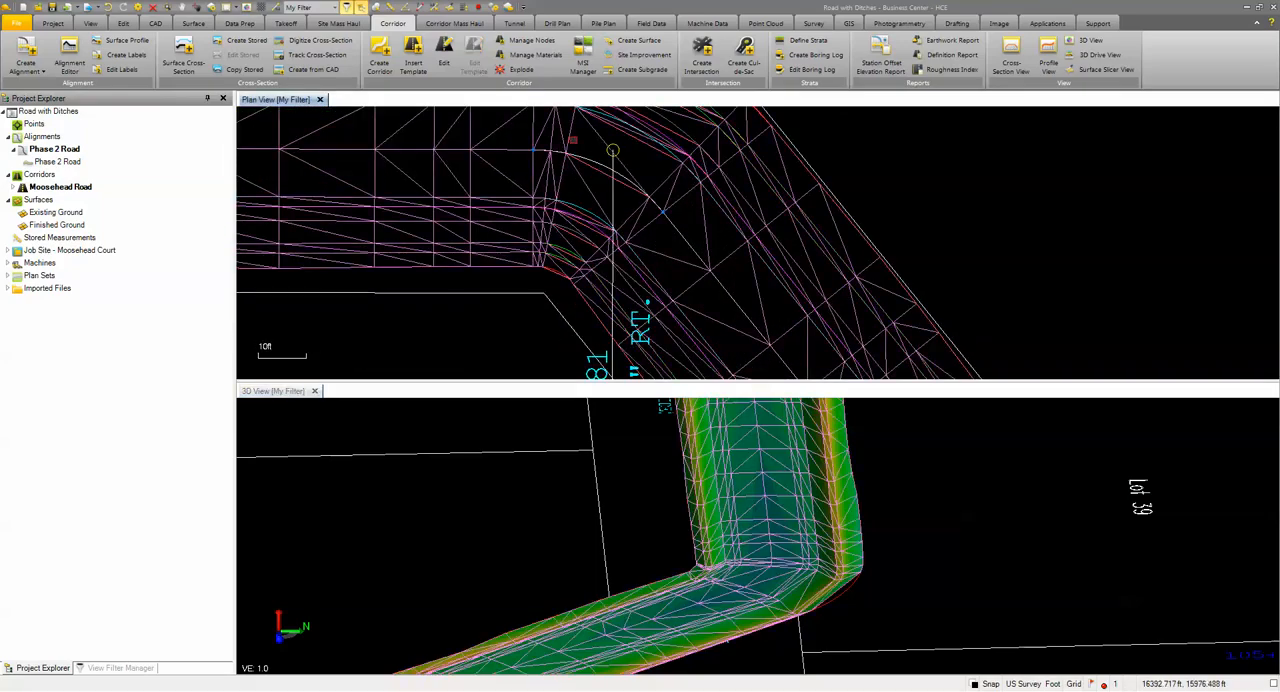
right_click(570, 138)
left_click(612, 302)
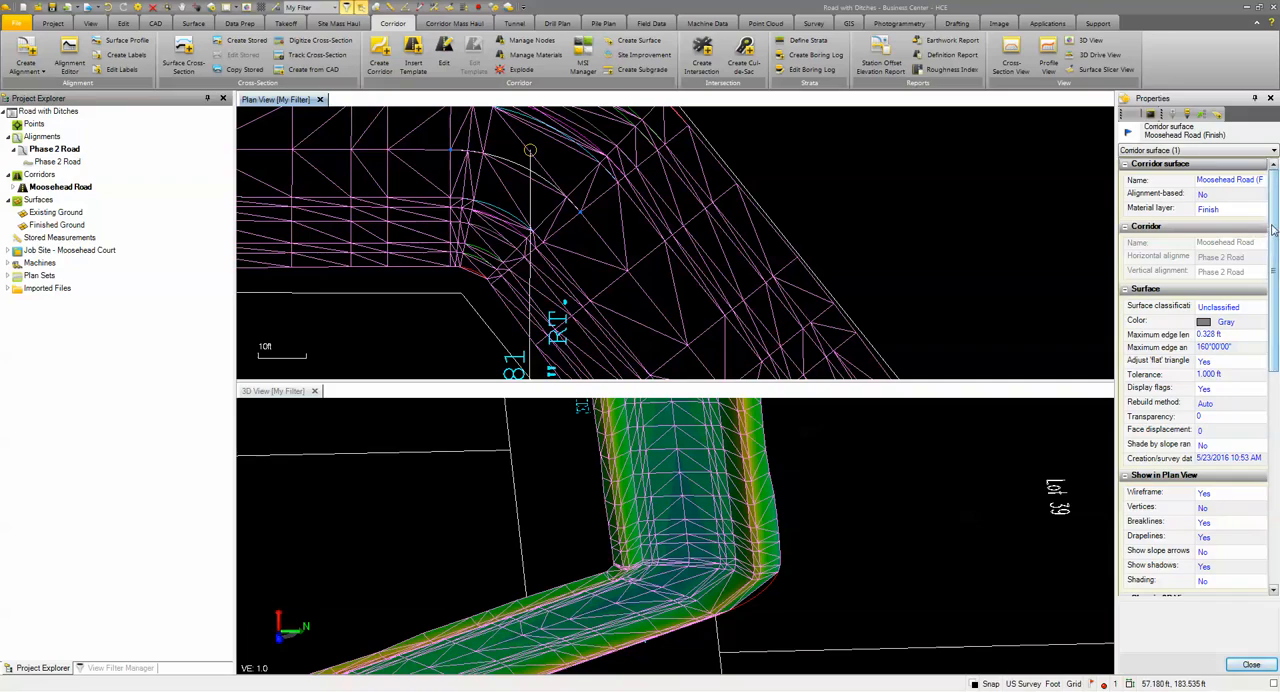
left_click_drag(1273, 230, 1273, 440)
left_click(1210, 427)
left_click(1213, 446)
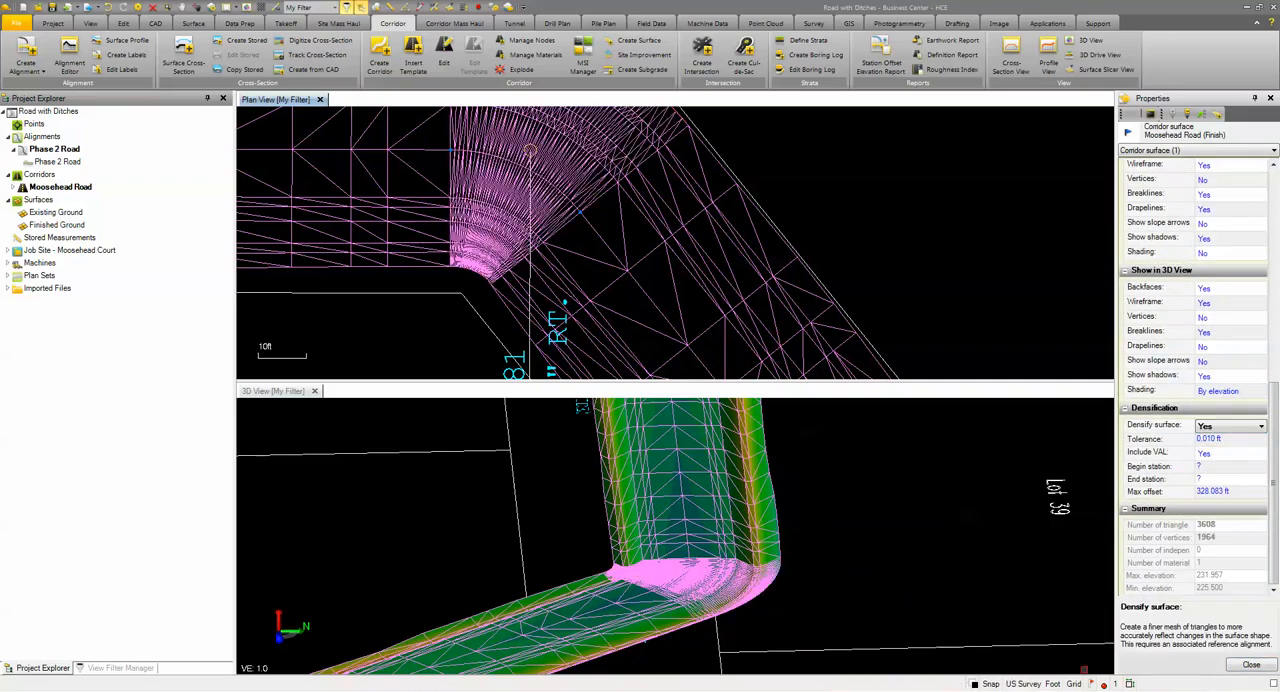
left_click(1252, 665)
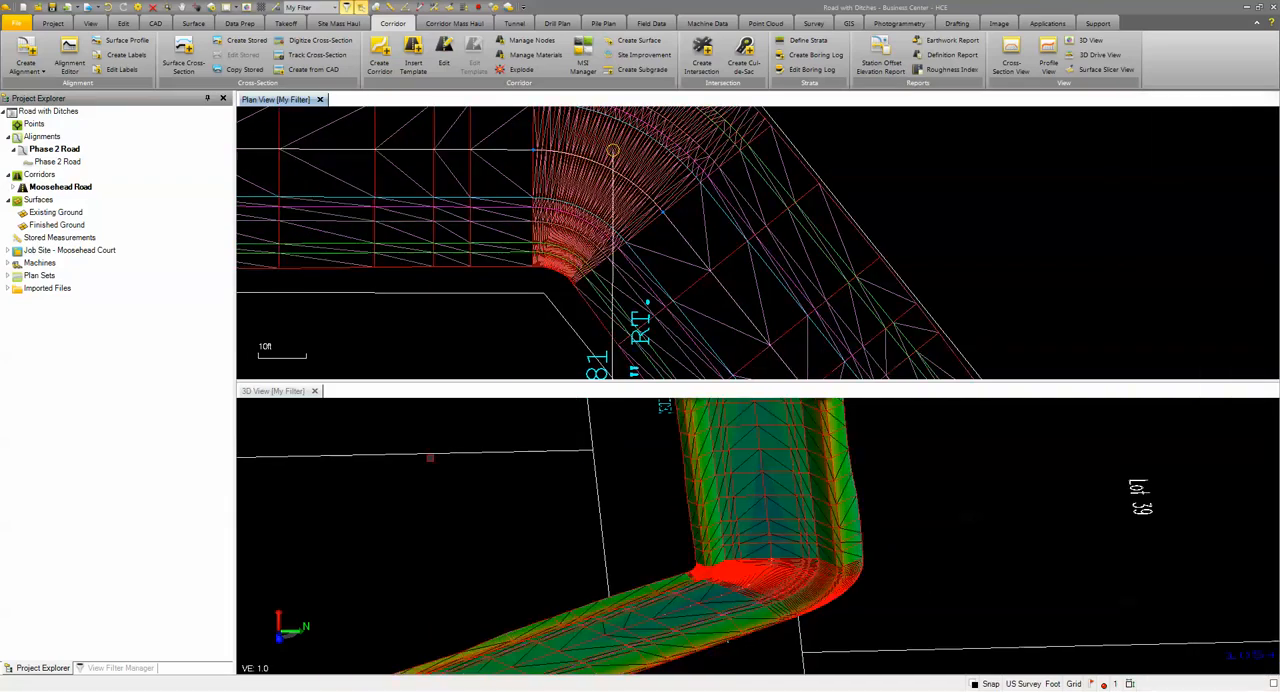
Step: Inspect the densified corridor surface along its full length in 3D
scroll(427, 481, "down", 2)
mouse_move(427, 481)
right_mouse_down()
mouse_move(540, 497)
mouse_move(606, 474)
mouse_move(625, 490)
right_mouse_up()
scroll(556, 468, "down", 1)
middle_click_drag(544, 464, 730, 572)
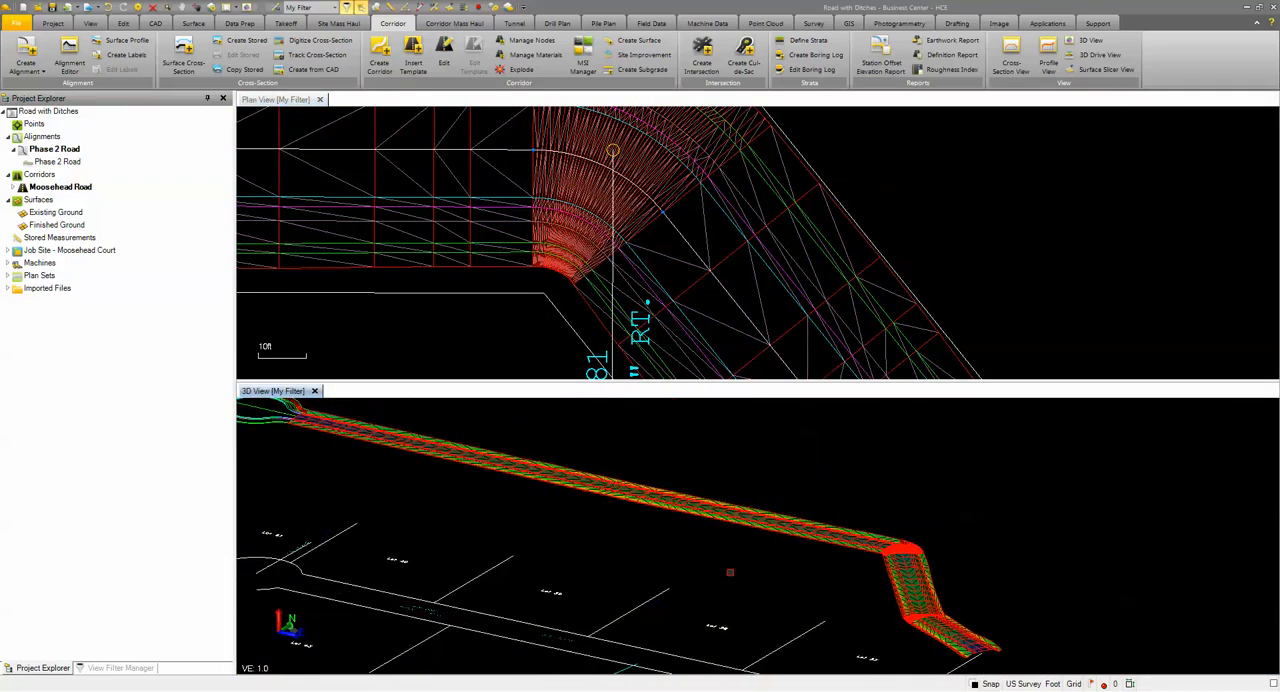